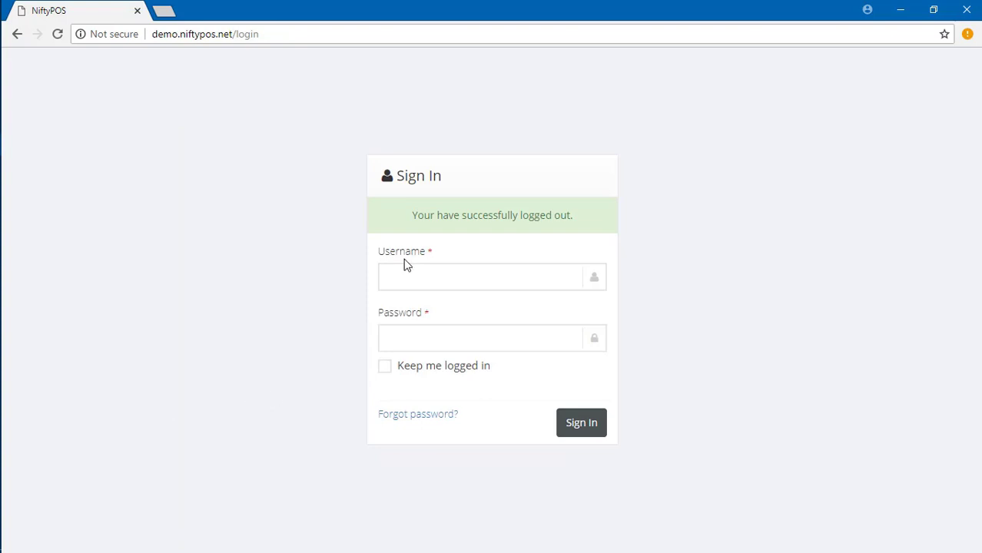
Log in with the demo admin username and password to reach the Main Branch dashboard.
left_click(407, 281)
type("demo")
left_click(397, 335)
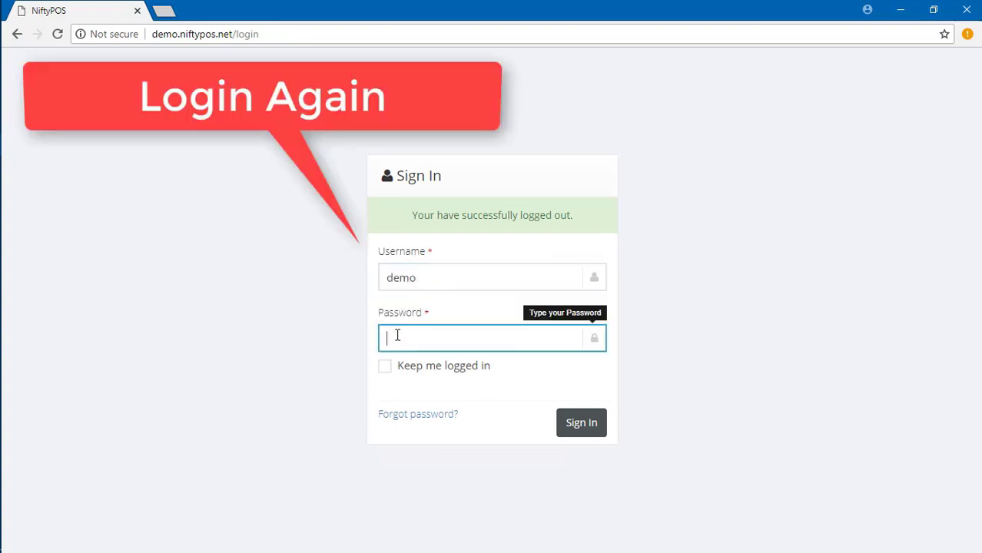
left_click(584, 429)
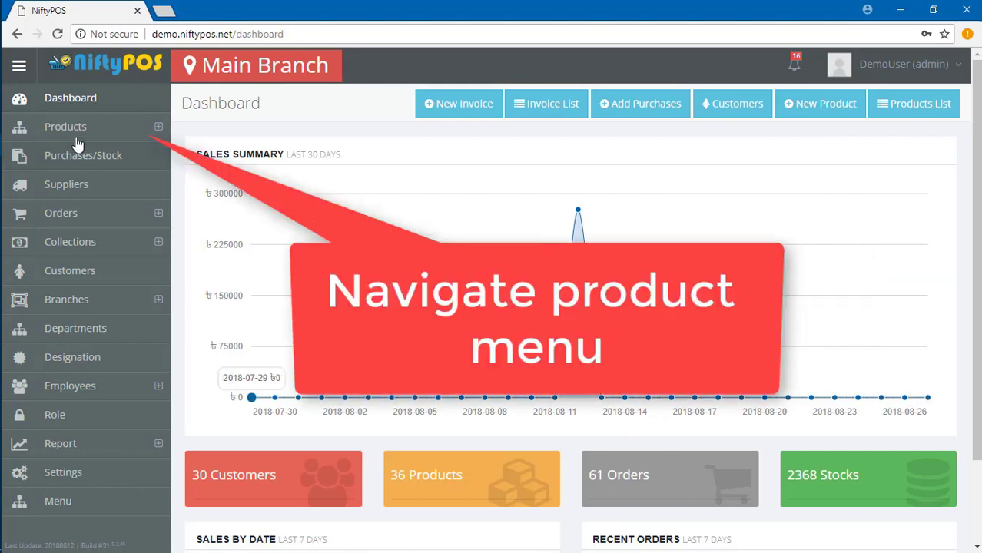
Create top-level category 'Smart Electronics' with description 'This is Electronics category'.
left_click(61, 126)
left_click(79, 153)
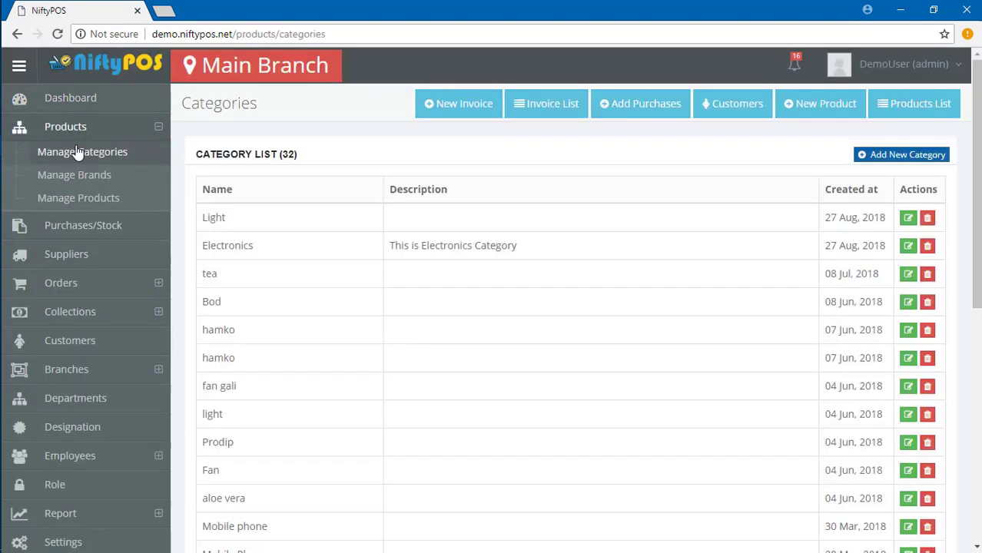
left_click(904, 161)
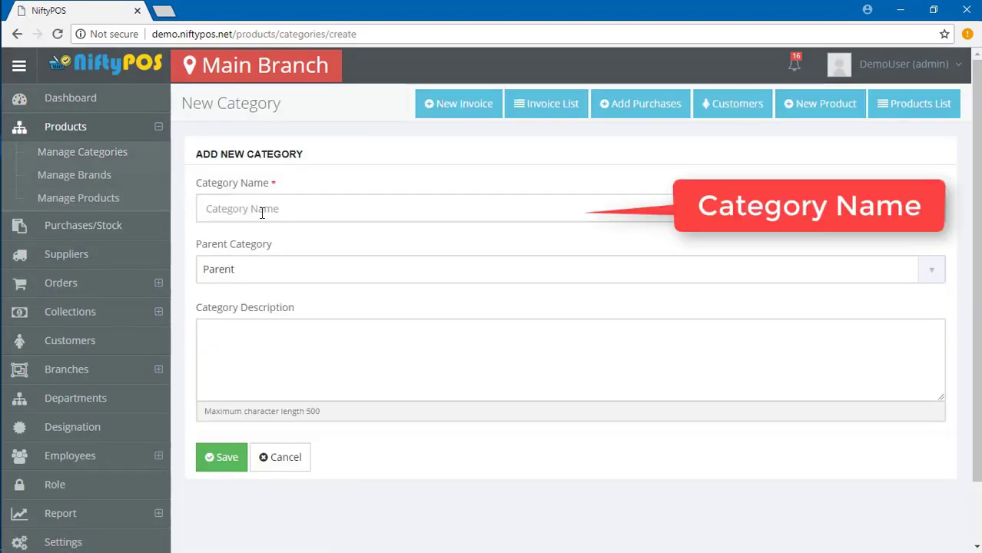
left_click(262, 210)
type("Smart Electronics")
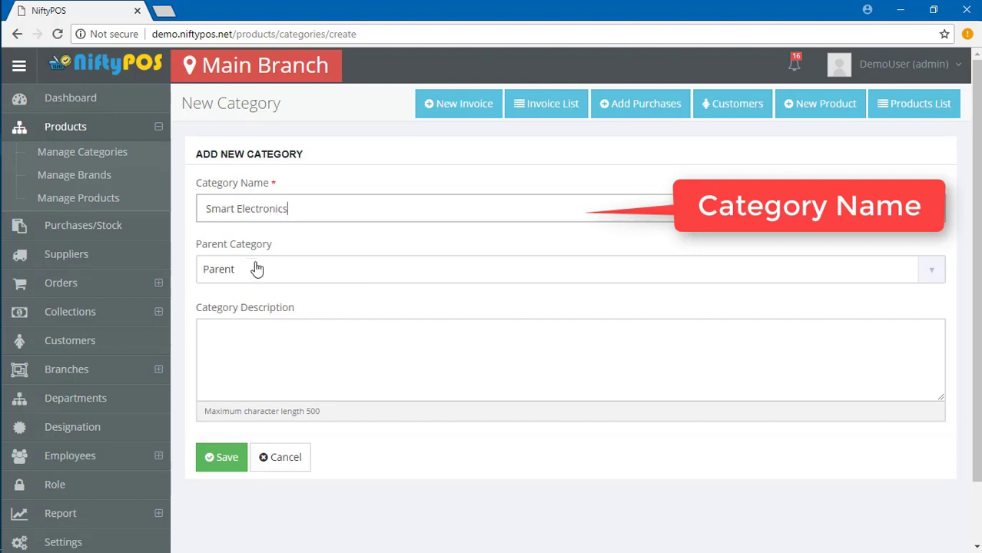
left_click(257, 269)
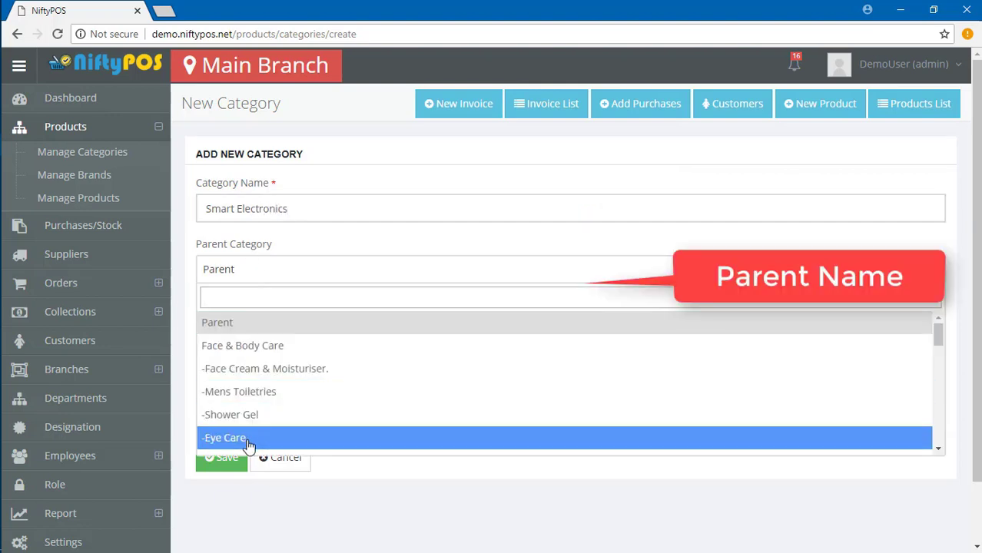
left_click(336, 371)
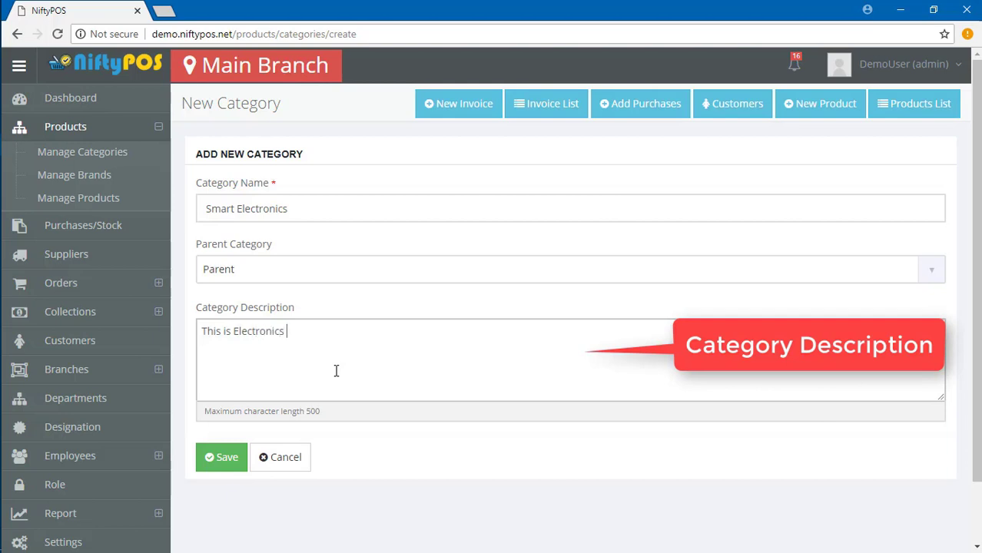
left_click(221, 457)
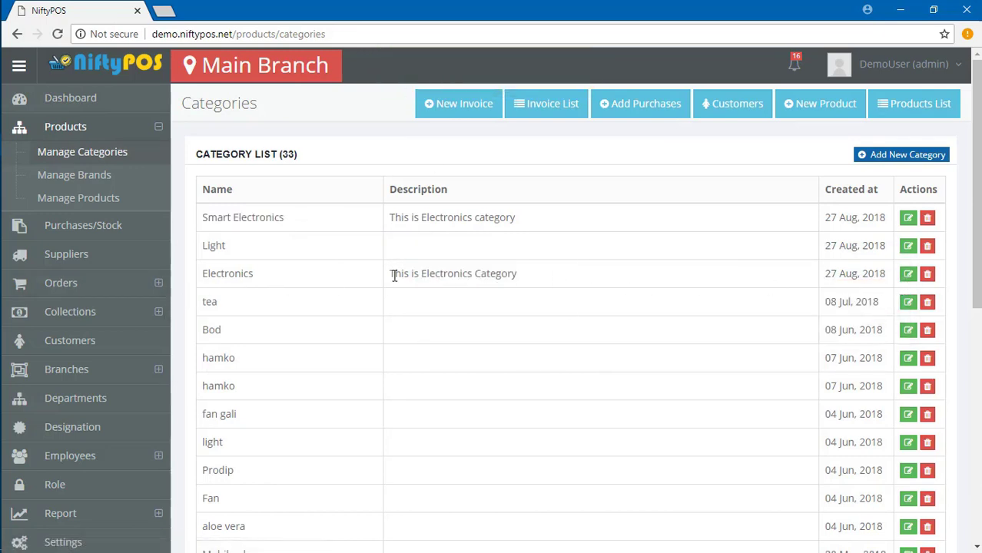
Delete the Electronics and Light categories, then go to the Brands list.
left_click(927, 275)
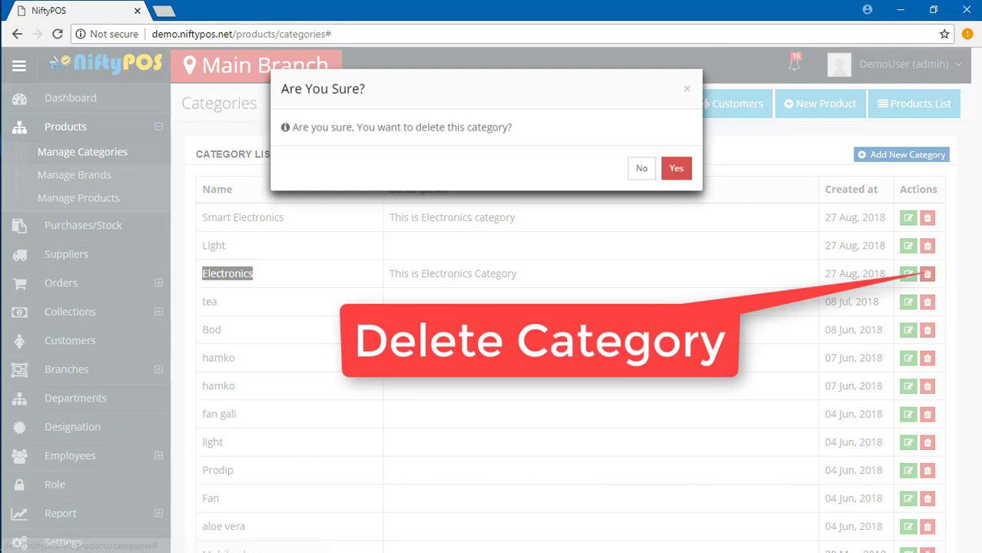
left_click(677, 166)
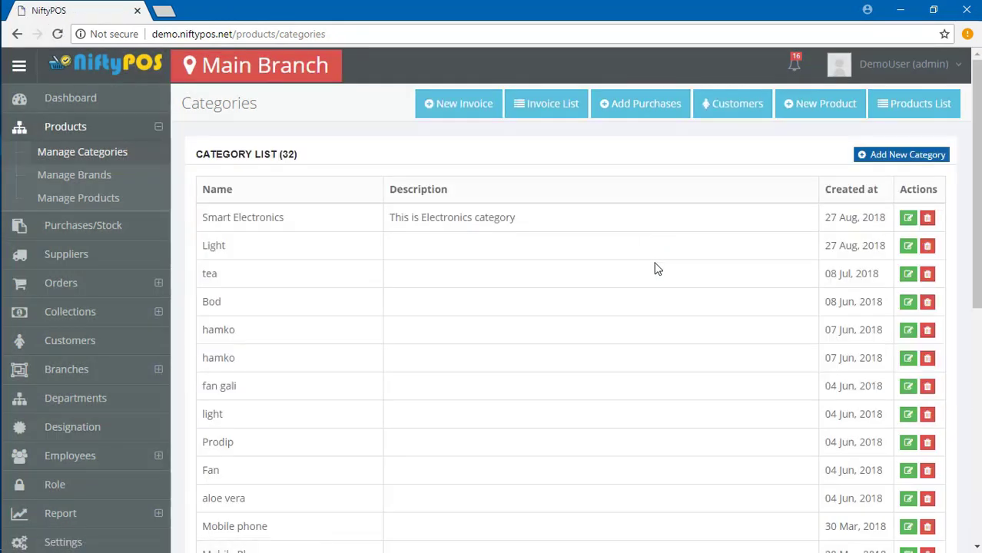
left_click(927, 245)
left_click(678, 169)
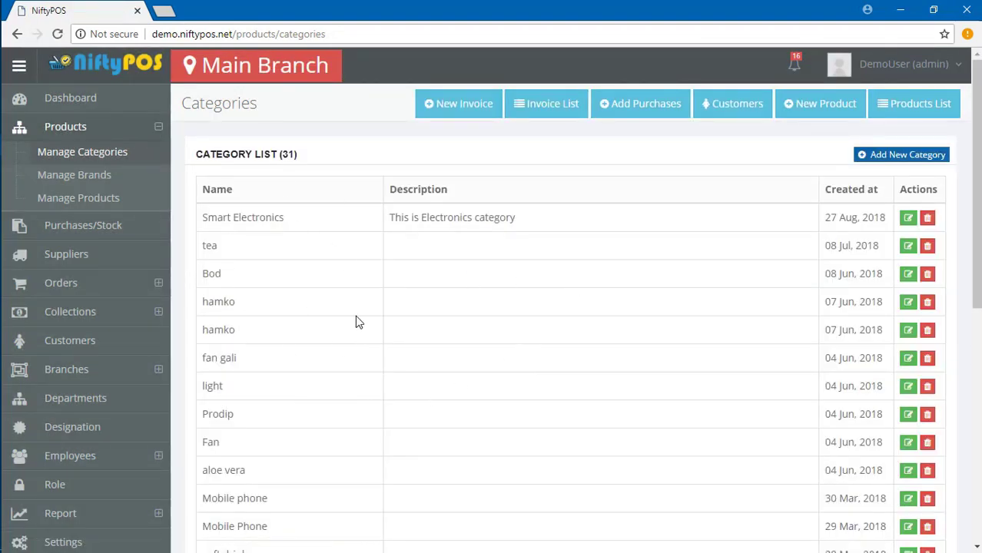
left_click(80, 178)
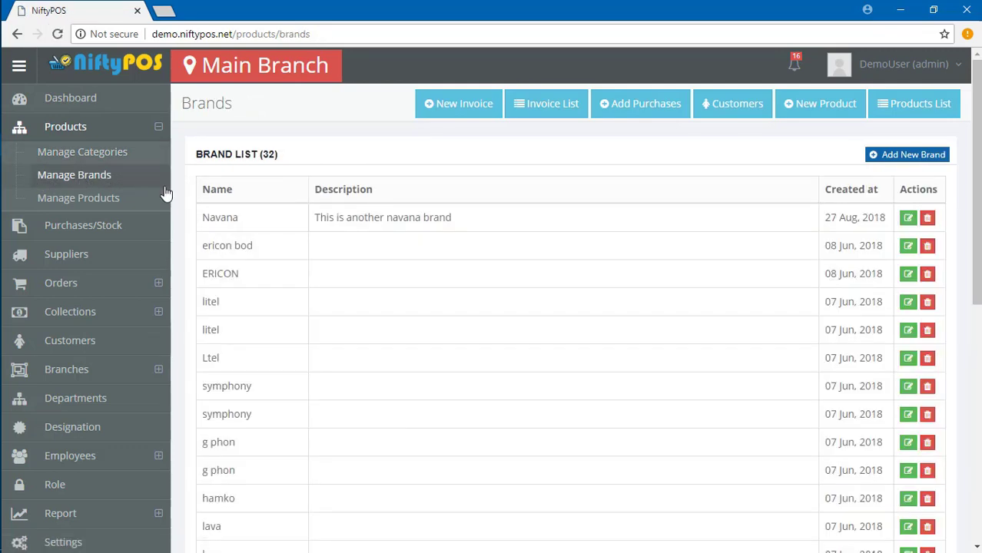
Add brand 'Electronics bulb' with description 'This is electronics bulb'.
left_click(904, 159)
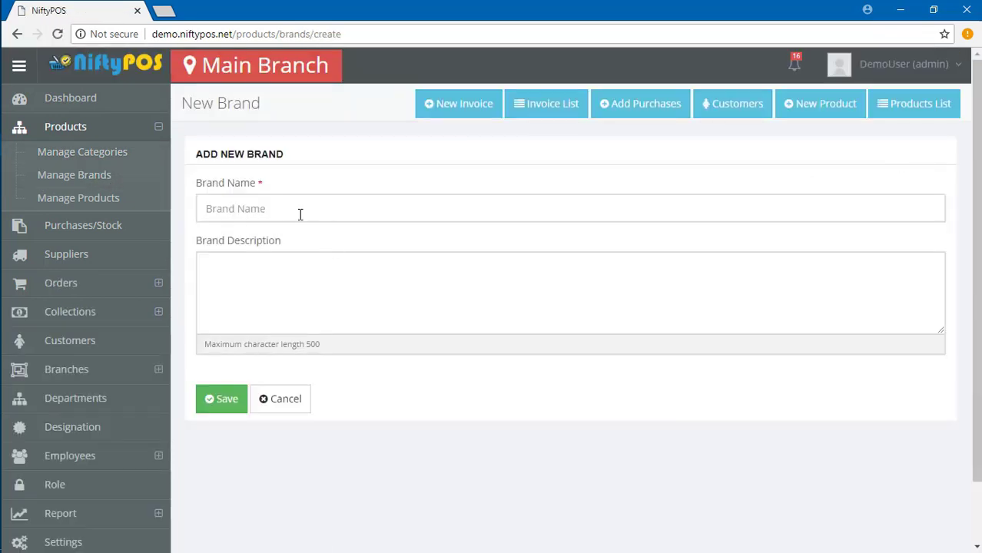
left_click(336, 198)
type("N")
key("BackSpace")
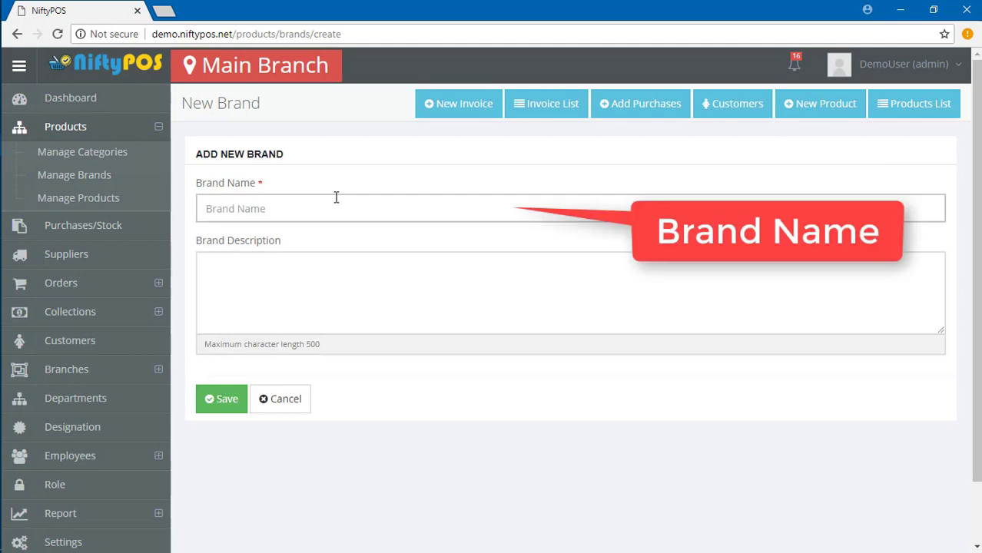
type("Electronics bulb")
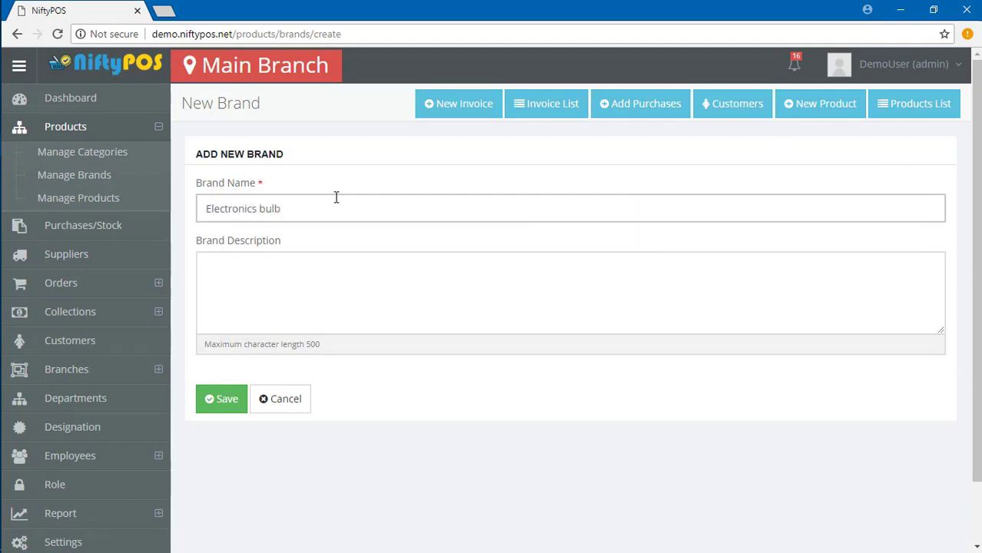
left_click(258, 266)
type("This is electronics bul")
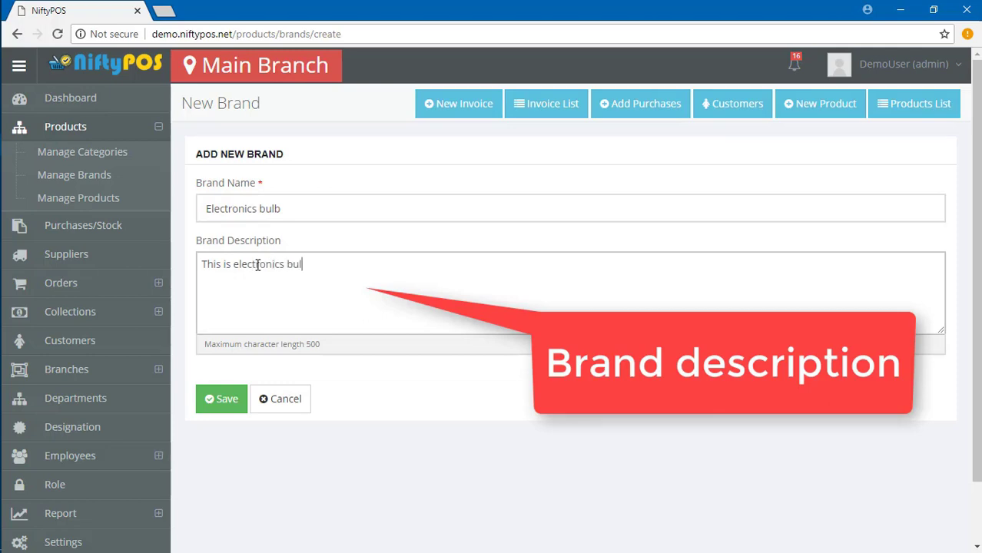
type("b")
left_click(221, 401)
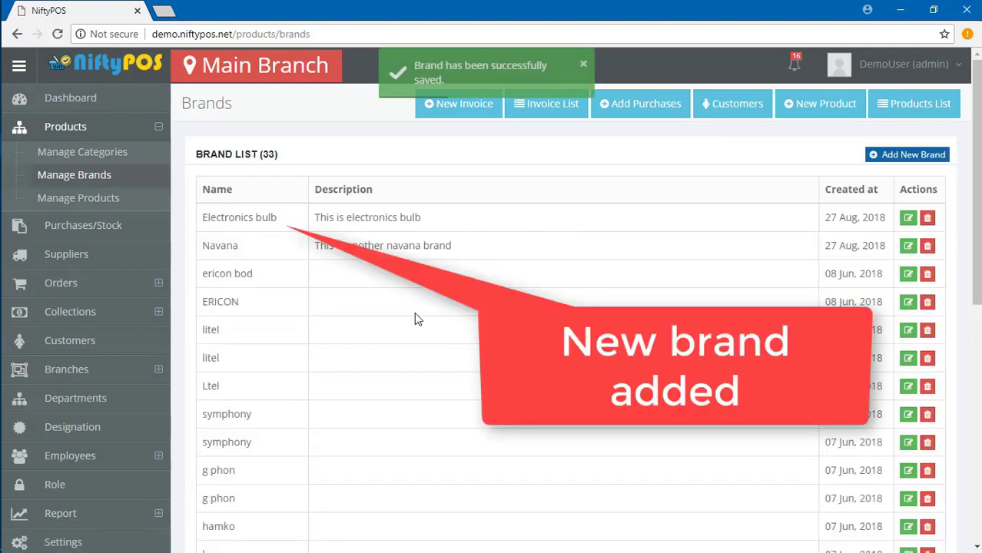
Append 'edited.' to the Electronics bulb brand description and save it.
left_click(907, 217)
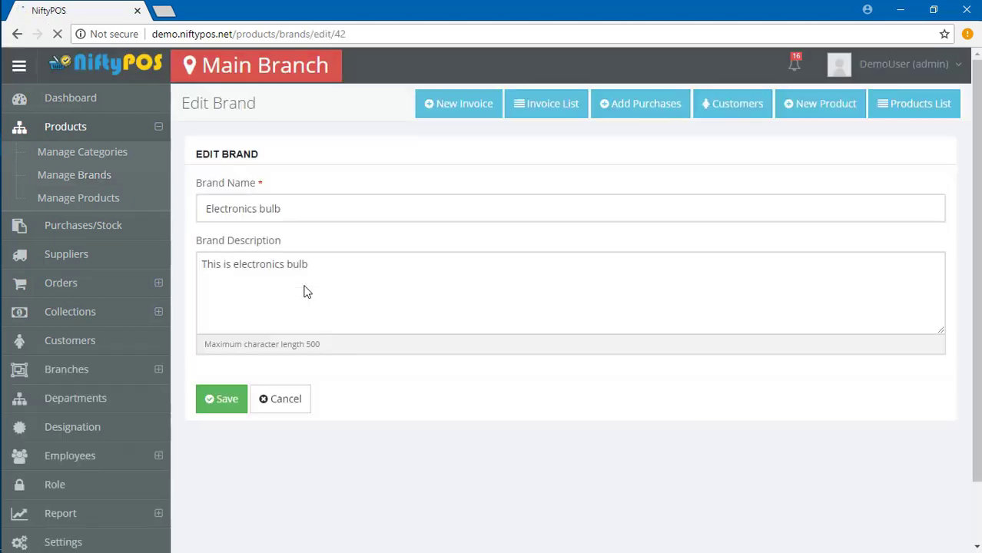
left_click(327, 262)
type("edited.")
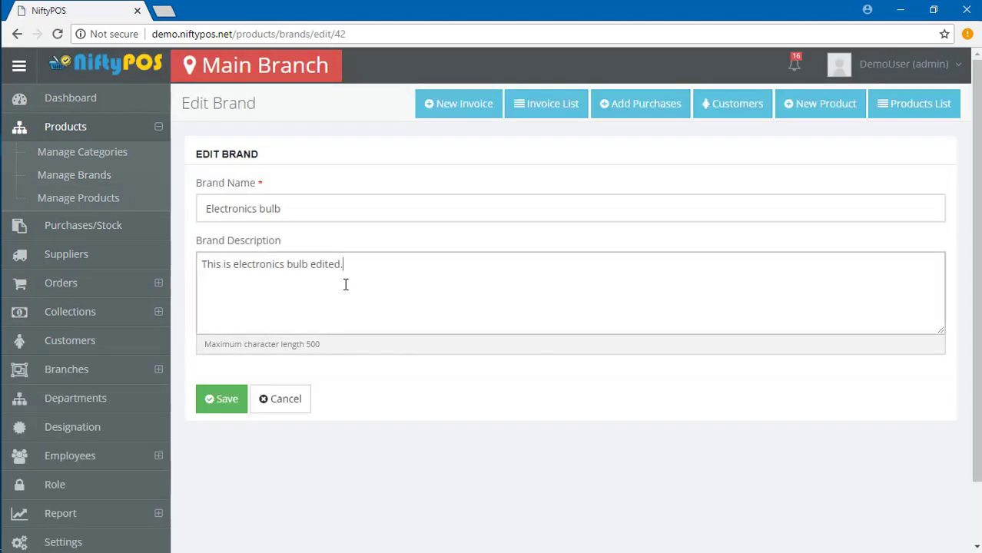
left_click(224, 404)
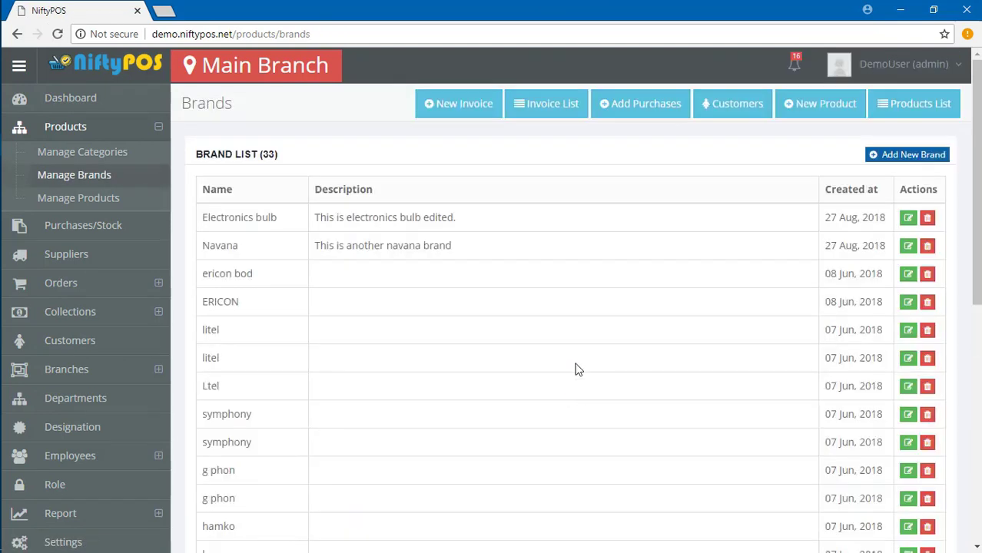
triple_click(358, 218)
left_click(533, 223)
Delete the Navana brand and go to the product list.
left_click(928, 245)
left_click(677, 163)
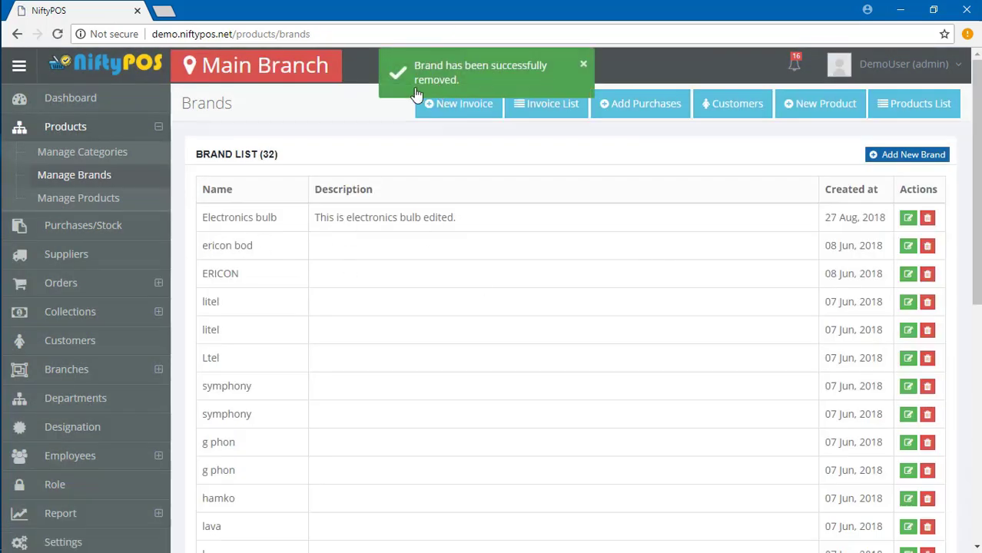
left_click(58, 201)
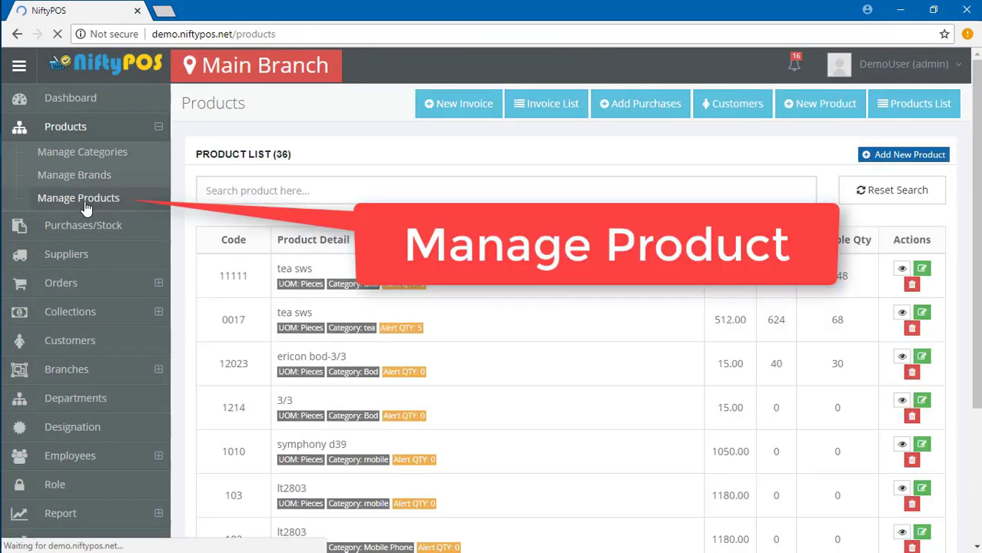
Start new product 'Energy bulb' with code 23423 and selling price 400.
left_click(899, 154)
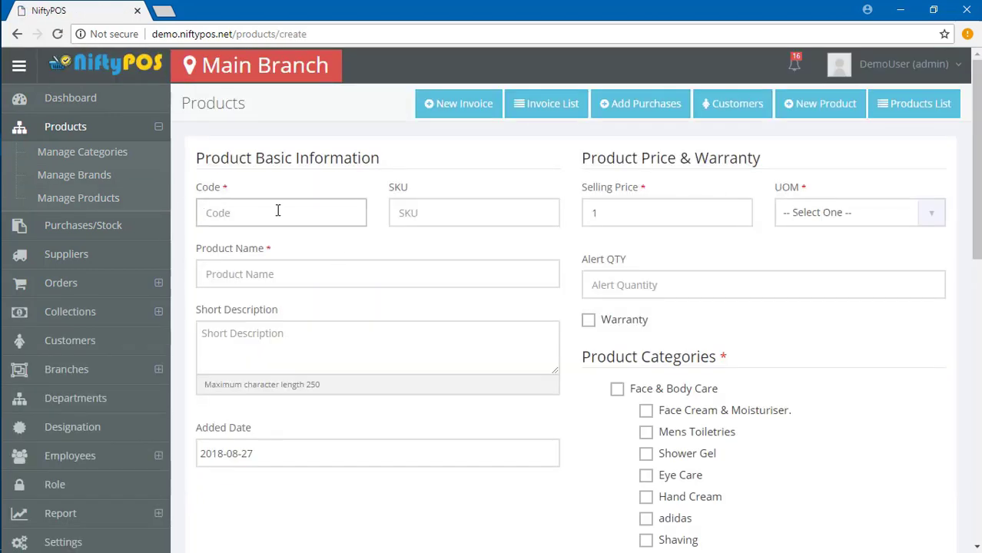
left_click(277, 210)
type("23423")
left_click(461, 215)
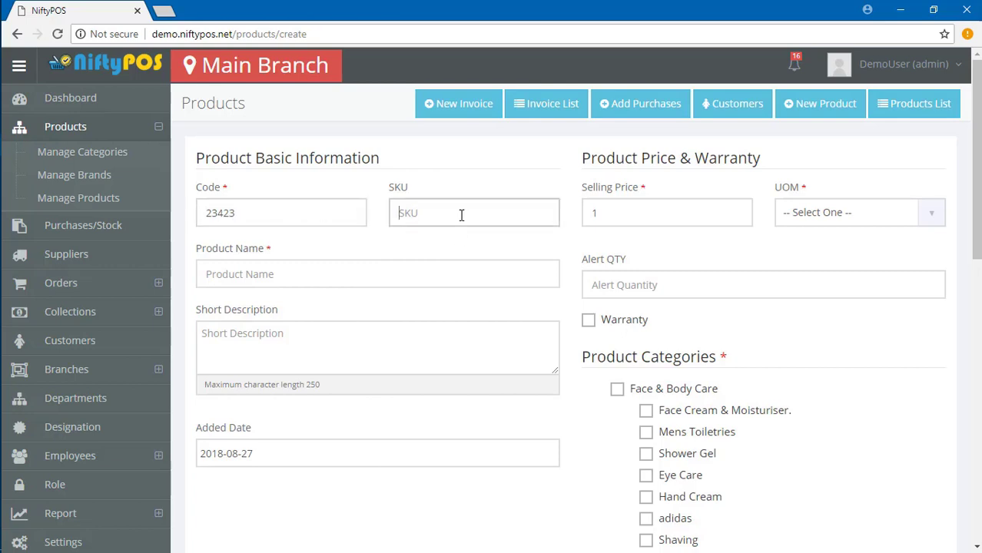
left_click(629, 219)
key("BackSpace")
type("400")
left_click(323, 274)
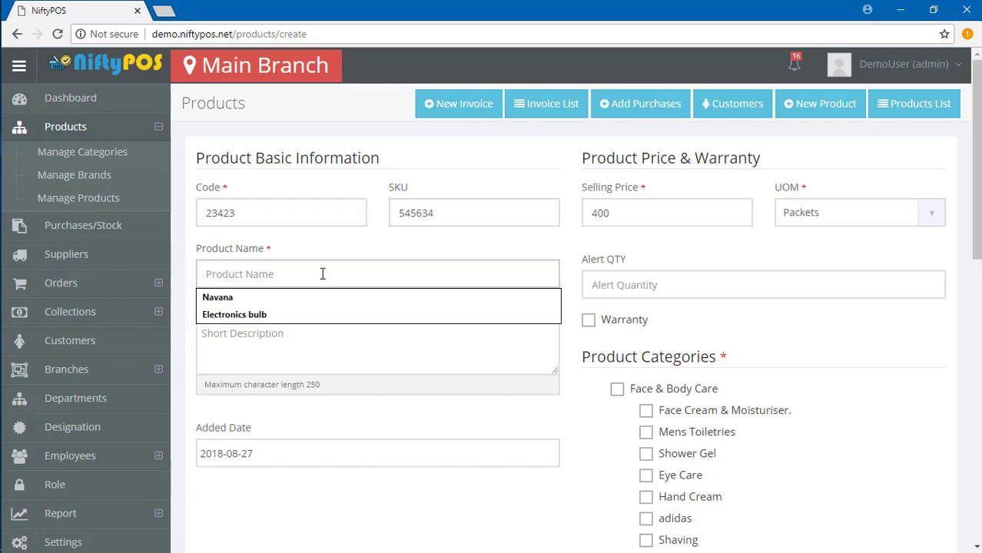
type("Energy bulb")
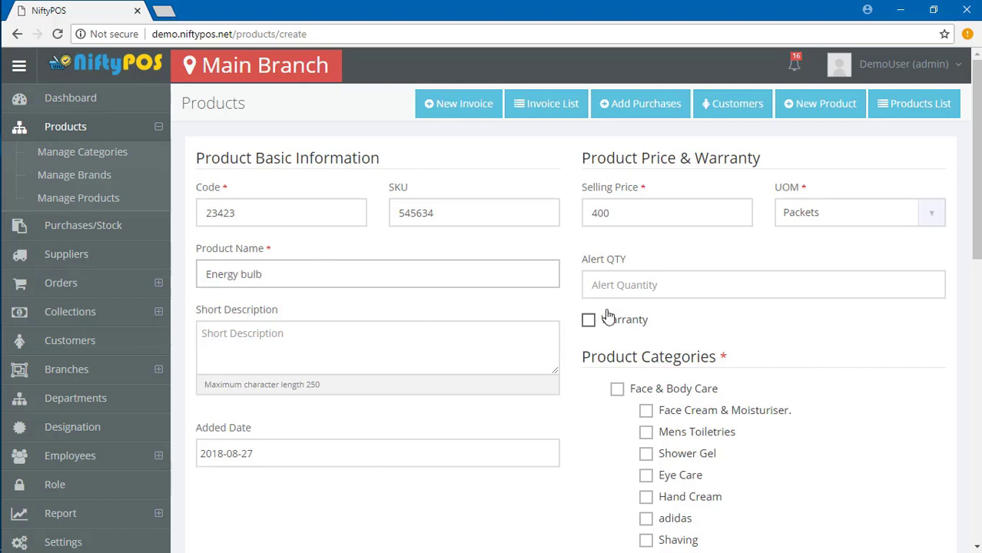
Enable a 1-year warranty and set the alert quantity to 10.
left_click(588, 320)
left_click(662, 285)
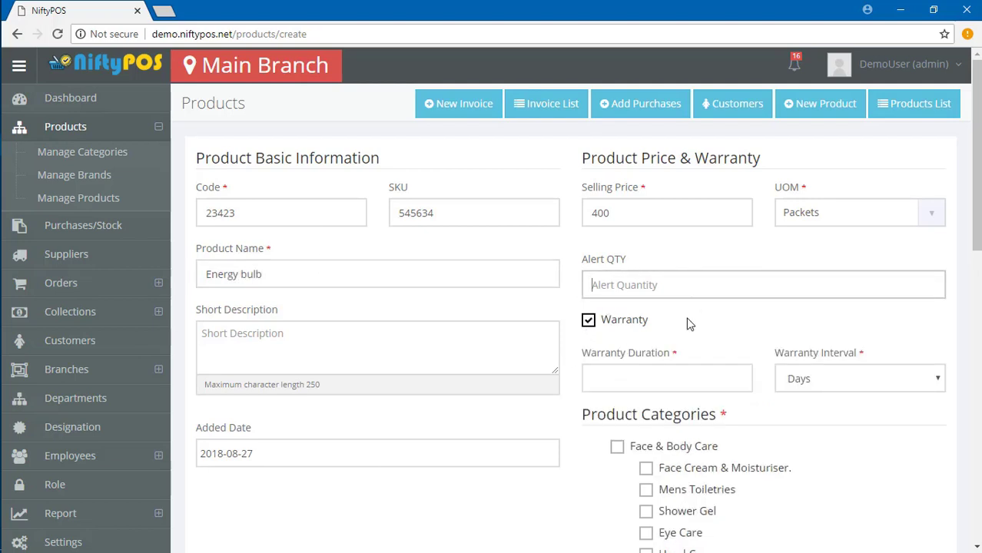
type("10")
left_click(620, 379)
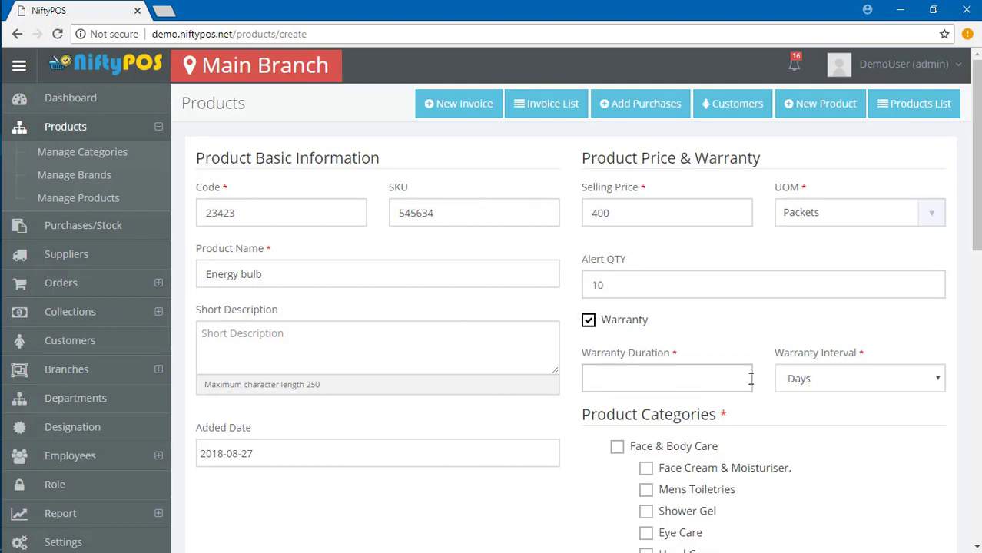
left_click(794, 377)
left_click(794, 428)
left_click(636, 384)
Write the one-year-warranty short description and keep added date 2018-08-27.
left_click(293, 328)
scroll(294, 327, "down", 1)
type("this")
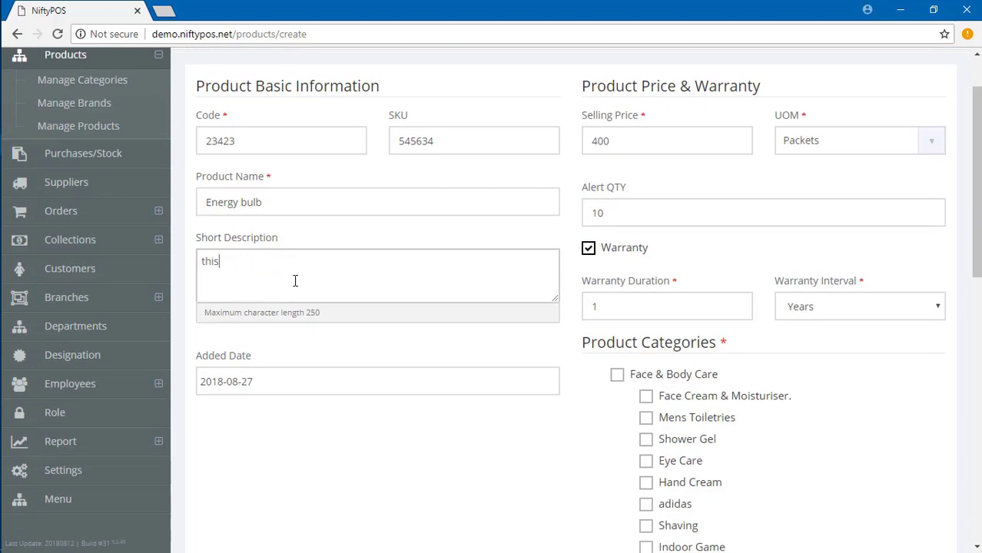
key("BackSpace")
key("BackSpace")
key("BackSpace")
key("BackSpace")
type("This is energy bulb one year warranty.")
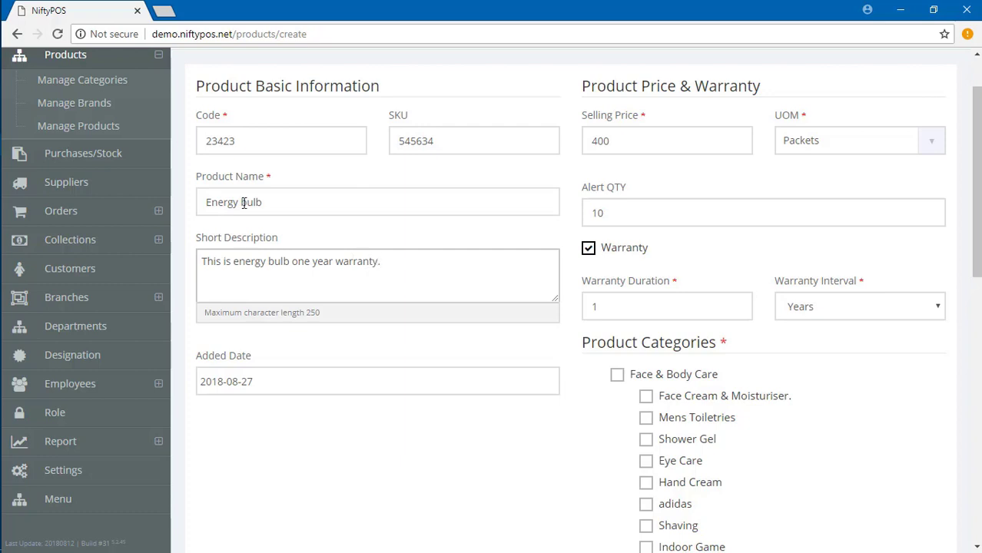
scroll(281, 318, "down", 1)
left_click(281, 311)
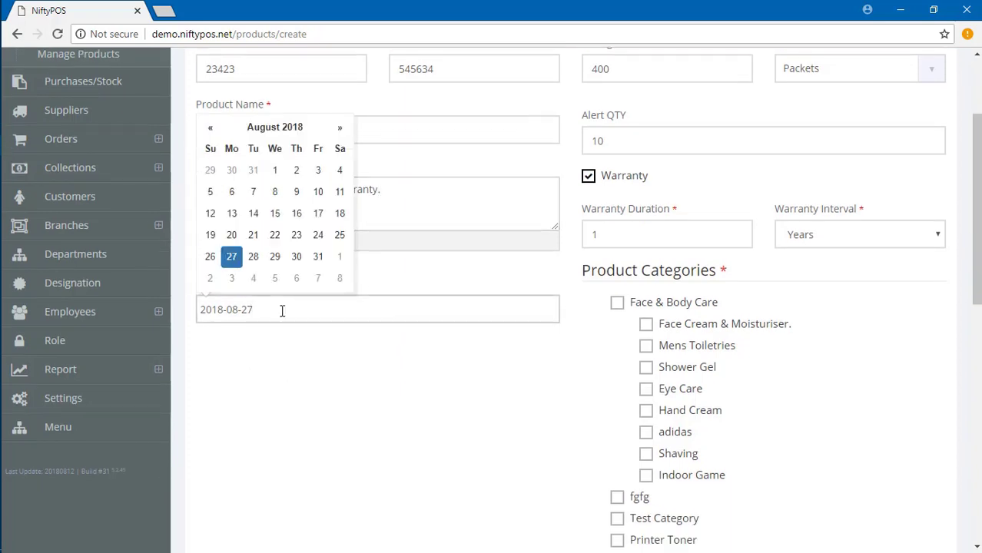
left_click(368, 359)
Tick Smart Electronics under Product Categories and begin adding a new category.
scroll(675, 252, "down", 5)
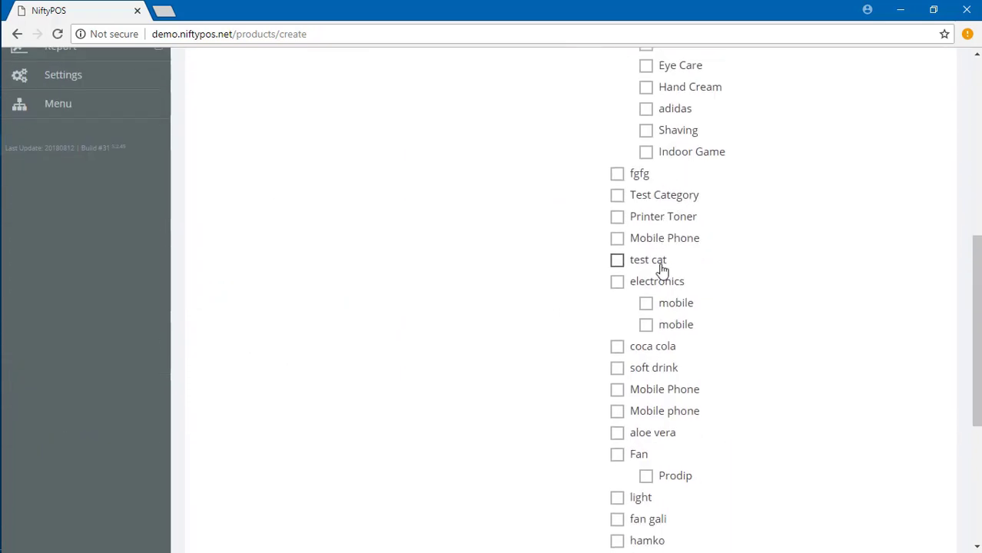
scroll(648, 218, "down", 2)
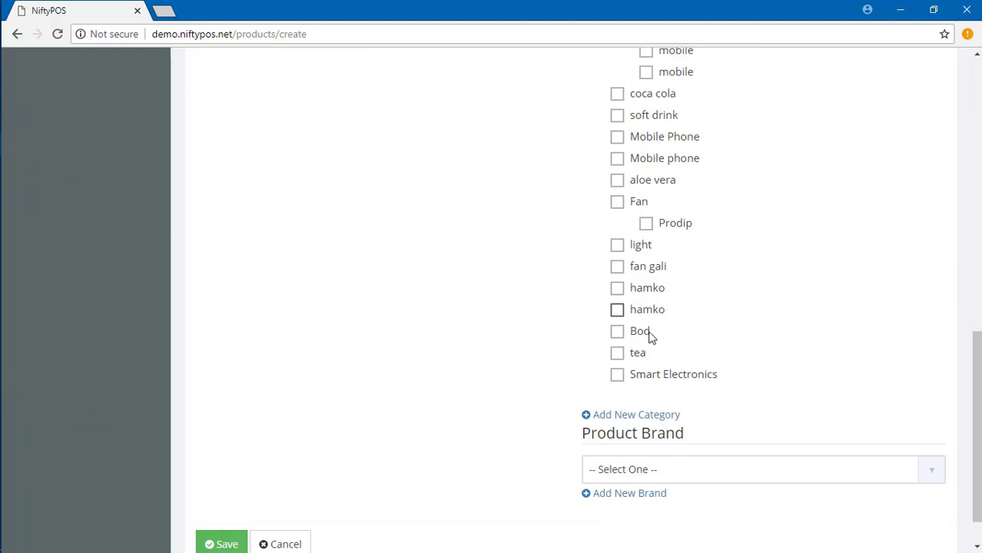
left_click(617, 374)
scroll(407, 398, "down", 1)
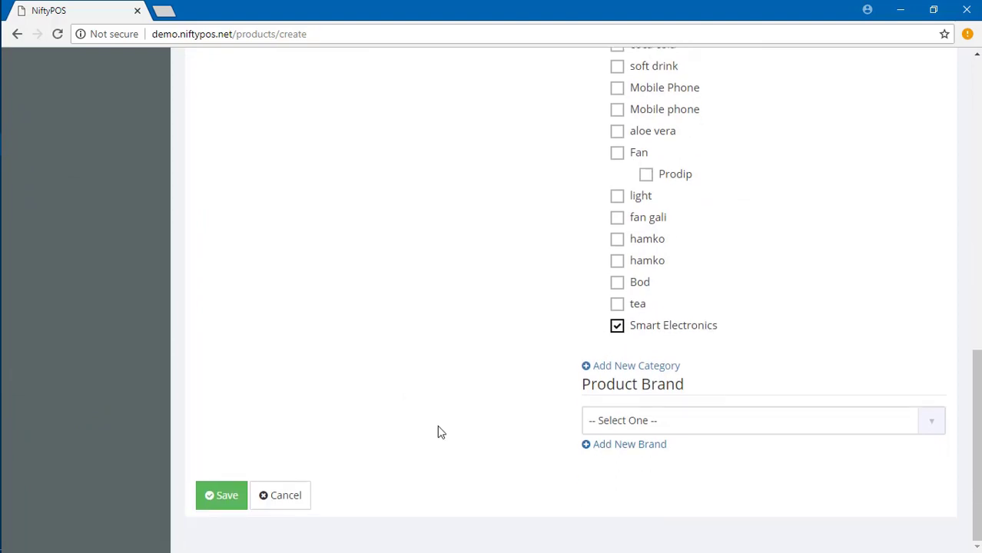
left_click(648, 367)
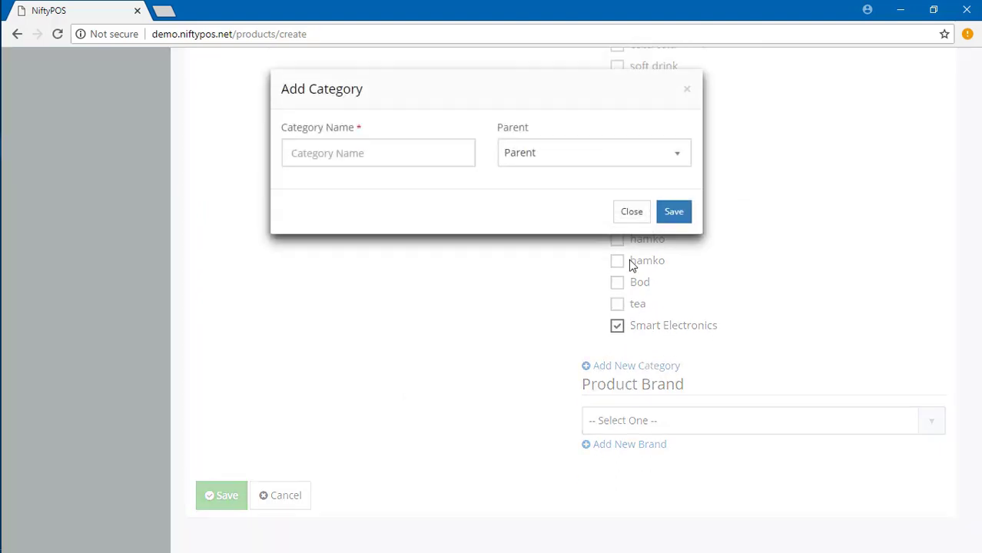
Create category 'Light' with parent Smart Electronics.
left_click(542, 156)
scroll(557, 239, "down", 5)
scroll(592, 309, "down", 4)
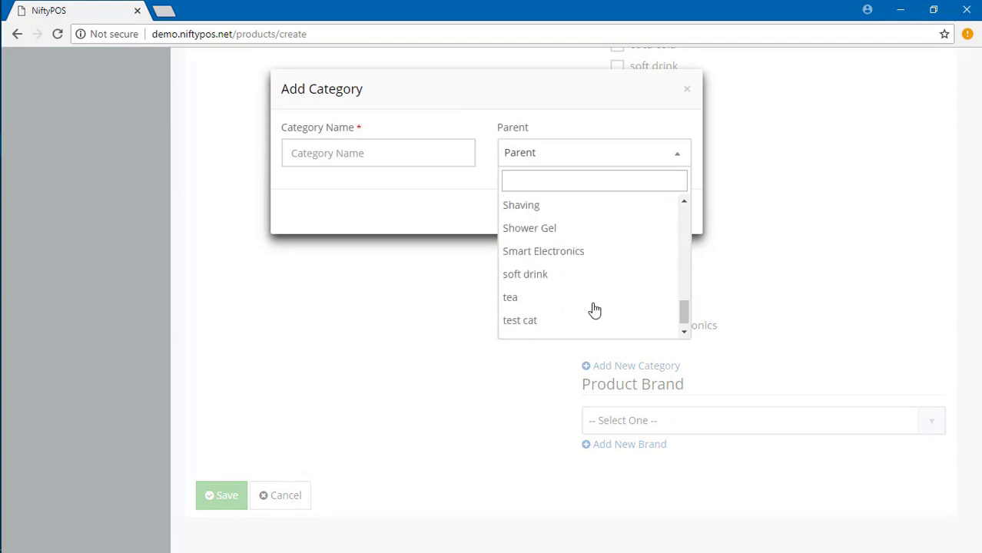
left_click(558, 241)
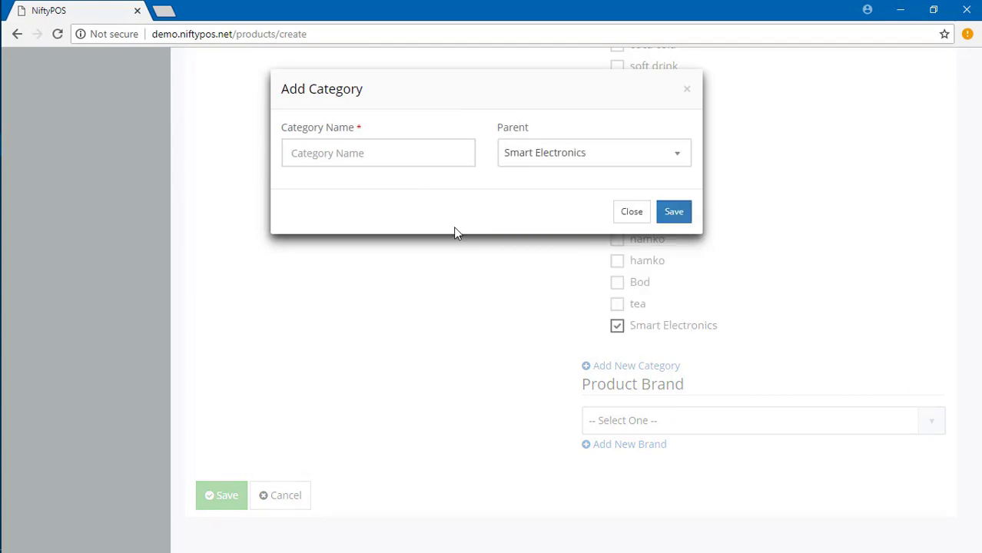
left_click(387, 156)
type("S")
key("BackSpace")
type("Li")
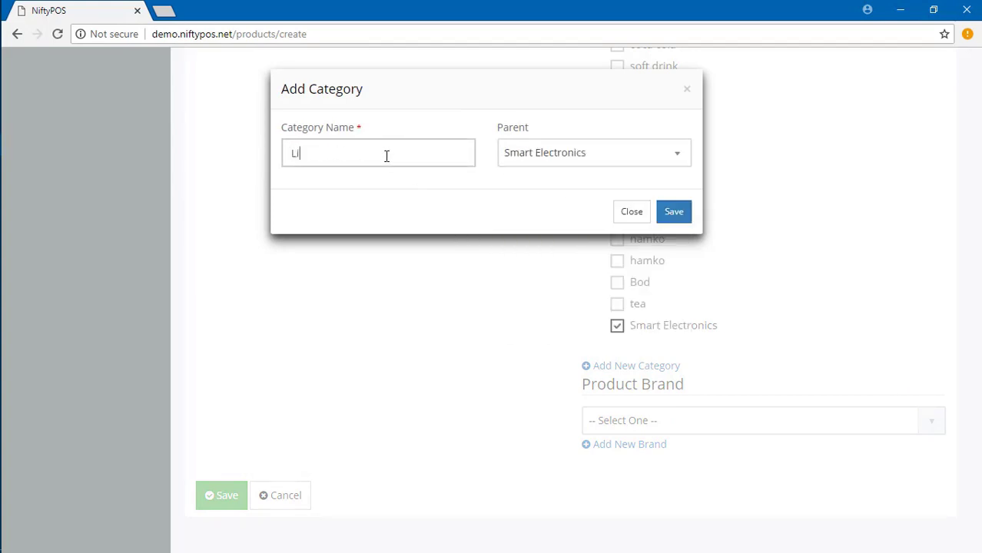
key("Tab")
key("Tab")
key("Tab")
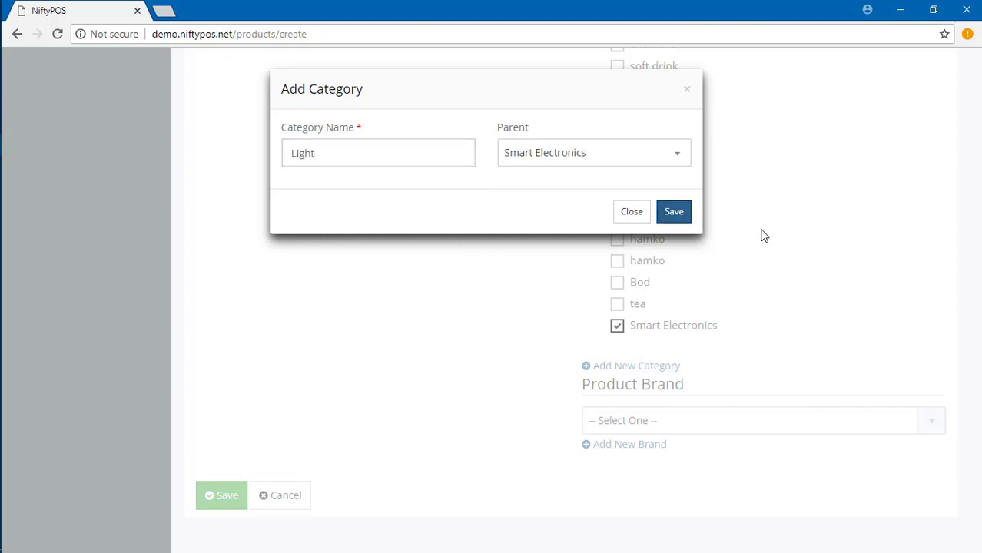
left_click(690, 211)
Reload the product form and tick the new Light category for Energy bulb.
left_click(412, 32)
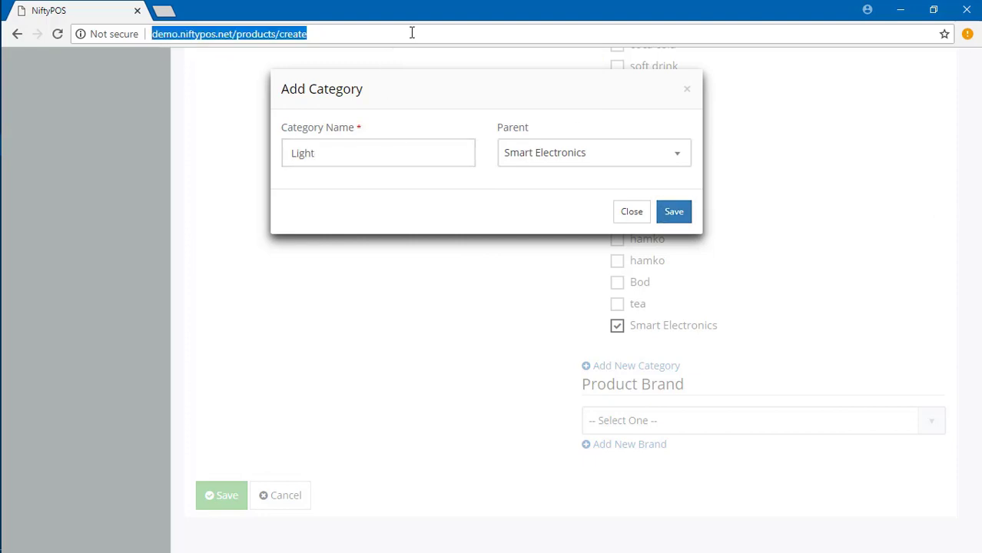
left_click(689, 91)
scroll(722, 361, "up", 2)
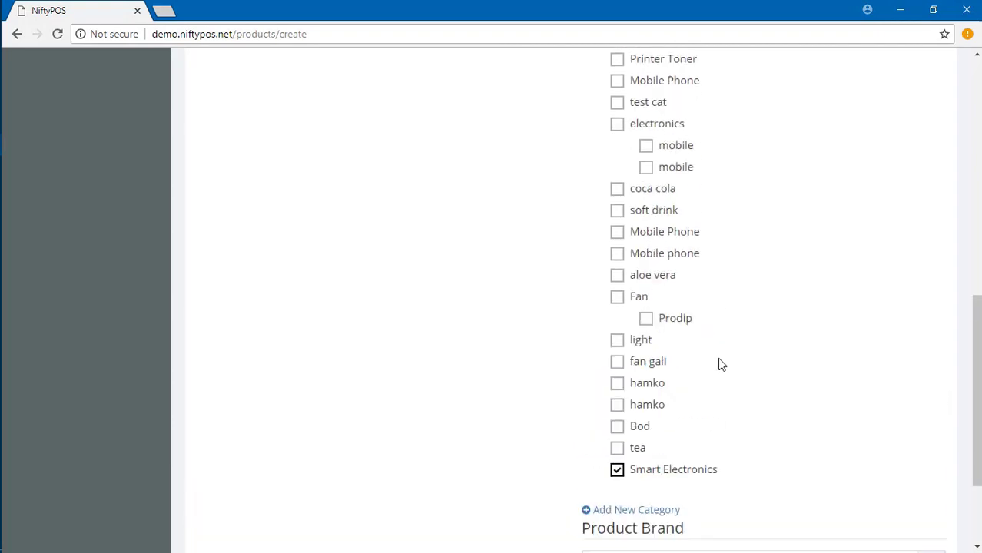
key("Return")
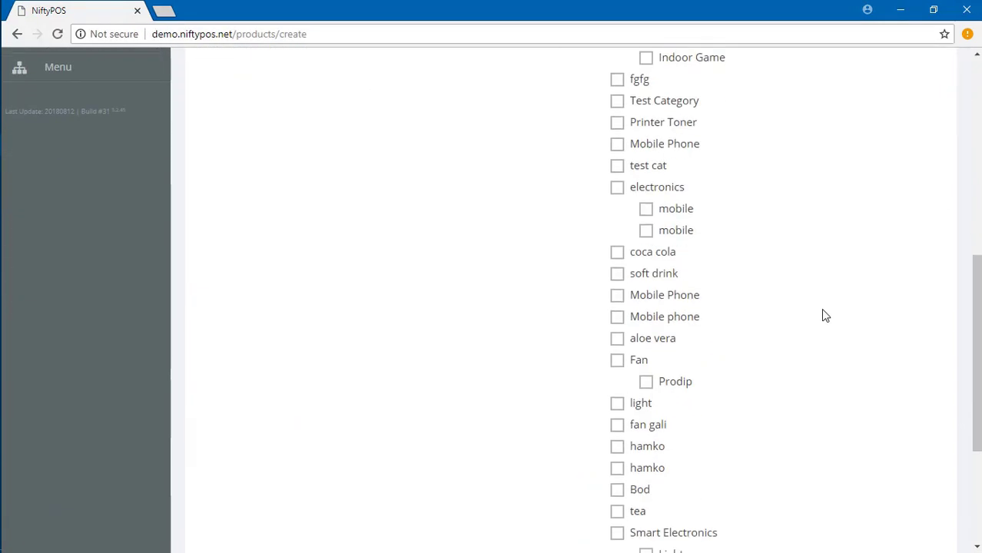
scroll(821, 311, "down", 3)
left_click(652, 328)
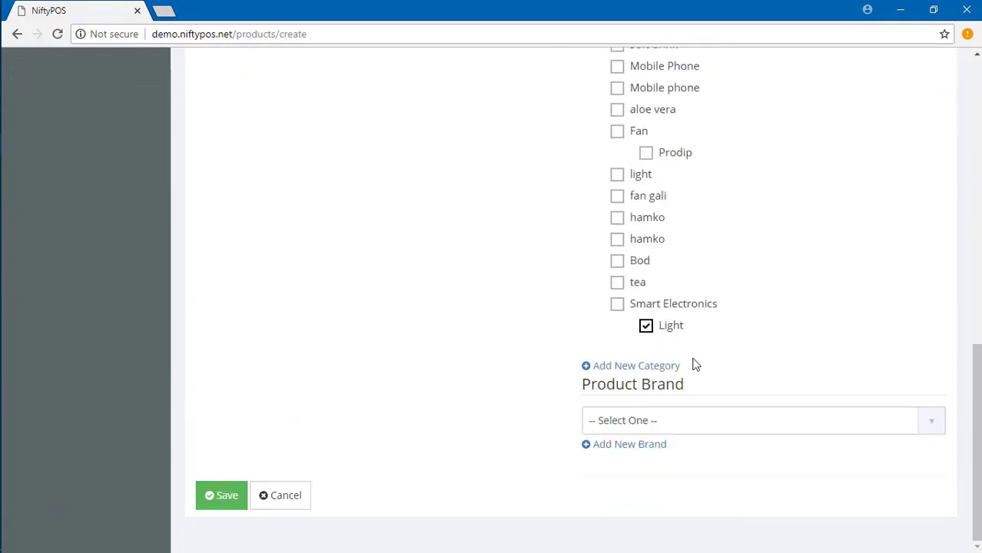
Add 'Smart Electronics' as a new brand from the product form.
left_click(655, 425)
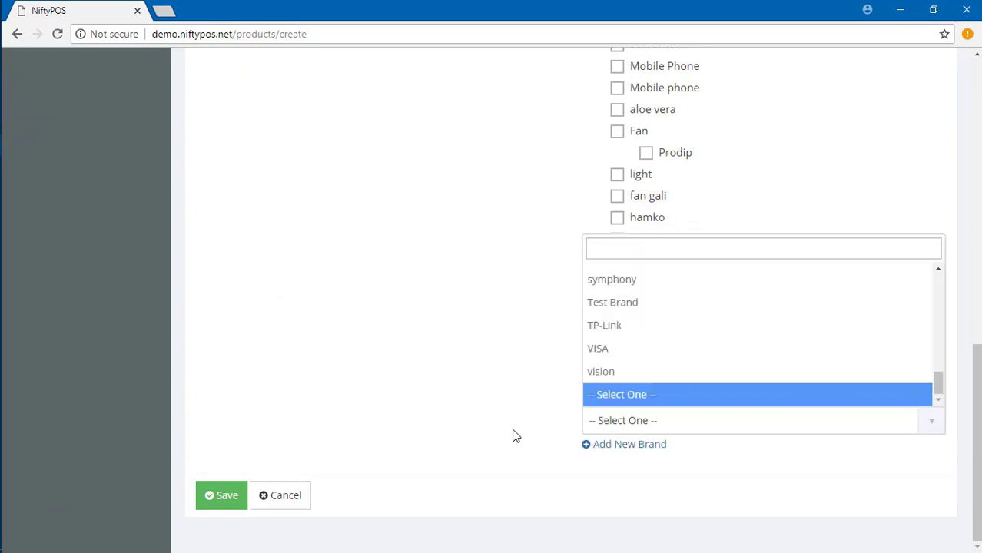
left_click(615, 444)
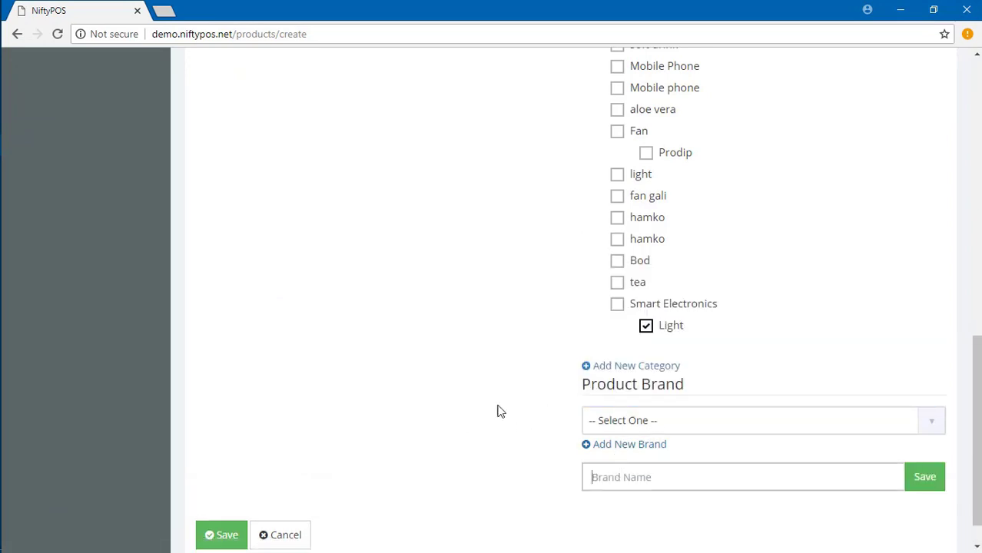
scroll(461, 384, "down", 1)
type("B")
key("BackSpace")
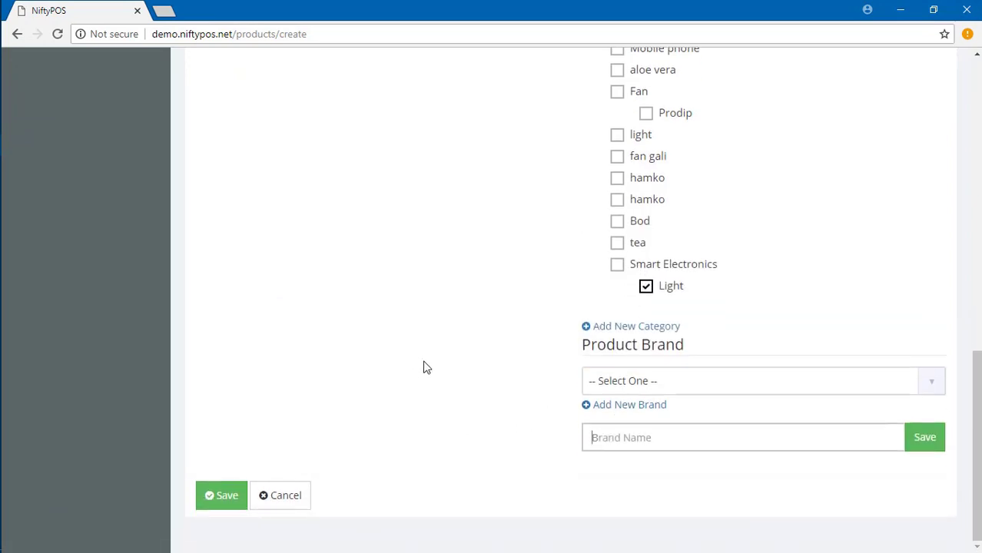
type("Smart Electronics")
left_click(925, 437)
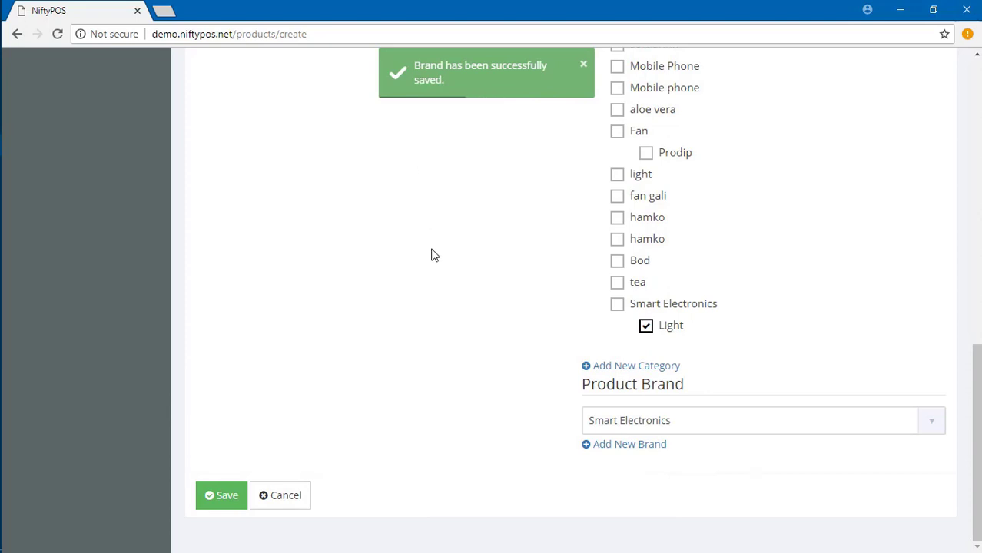
Choose Smart Electronics in the Product Brand dropdown.
scroll(383, 285, "up", 5)
scroll(650, 346, "down", 5)
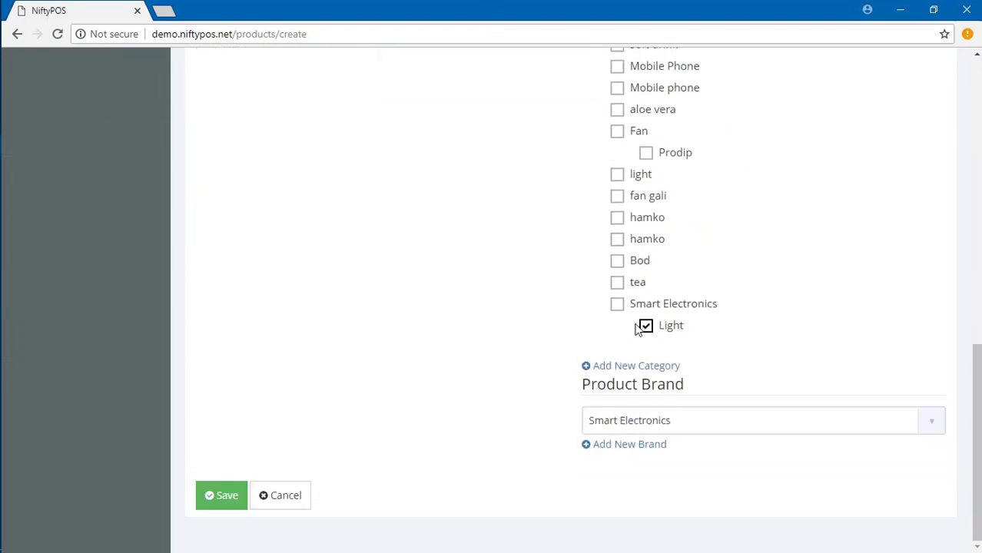
left_click(704, 424)
left_click(647, 398)
left_click(664, 423)
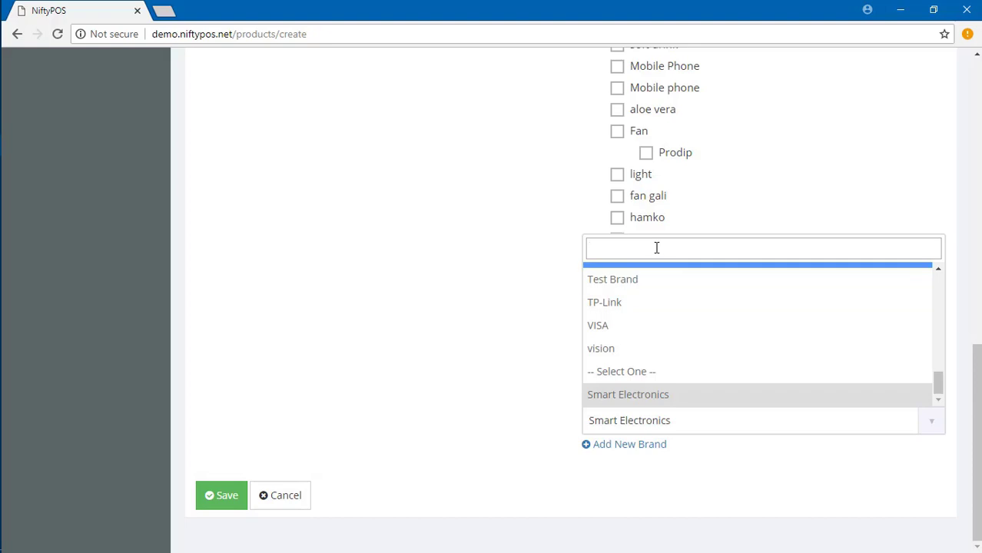
type("smar")
key("BackSpace")
key("BackSpace")
key("BackSpace")
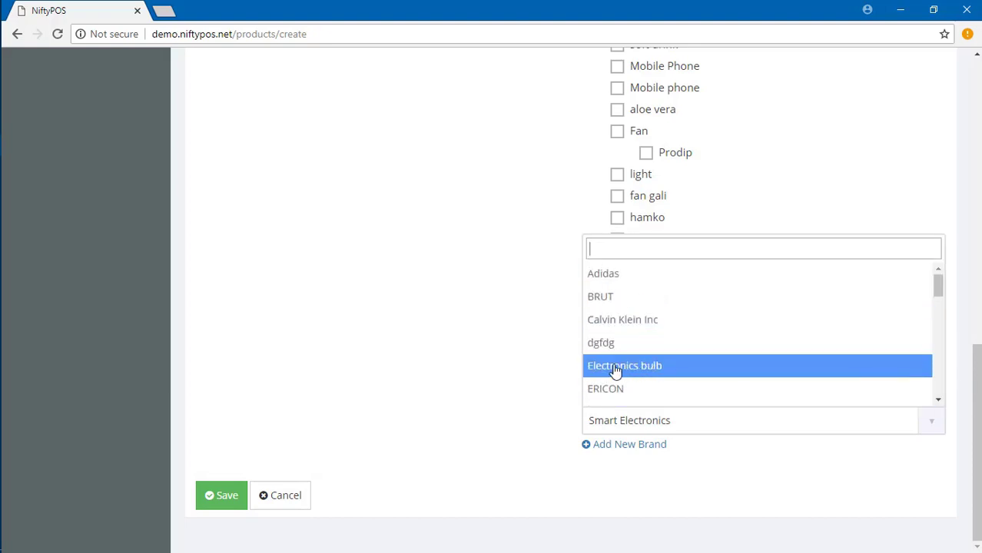
scroll(642, 375, "down", 3)
scroll(649, 372, "down", 3)
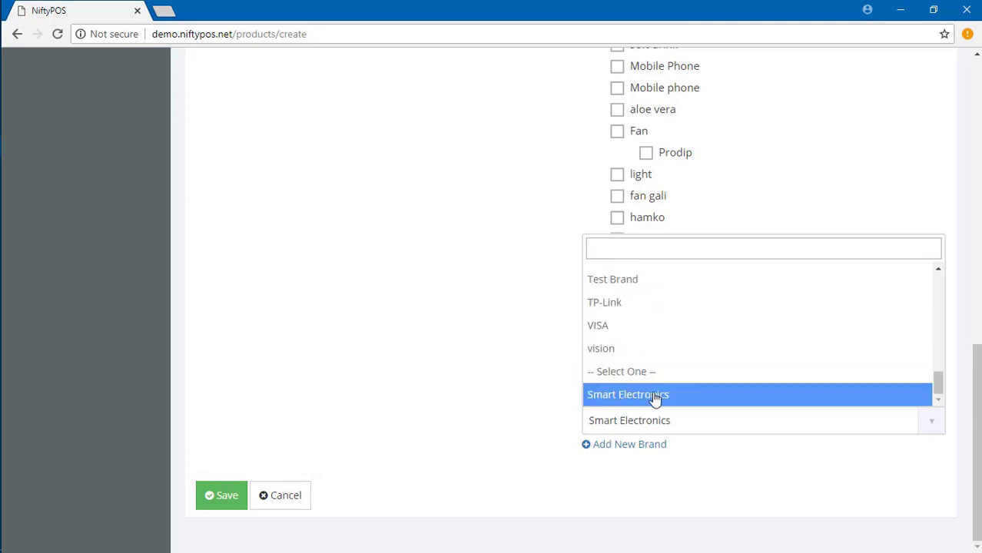
left_click(636, 405)
Switch the product brand to Electronics bulb and save Energy Bulb.
scroll(435, 401, "up", 5)
scroll(436, 399, "down", 5)
left_click(676, 419)
scroll(654, 366, "up", 5)
left_click(681, 366)
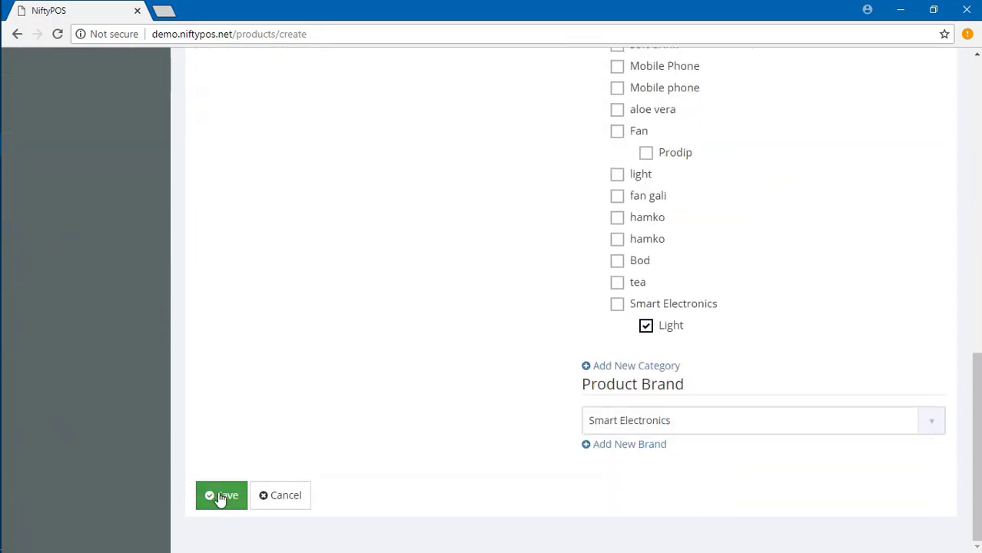
left_click(218, 496)
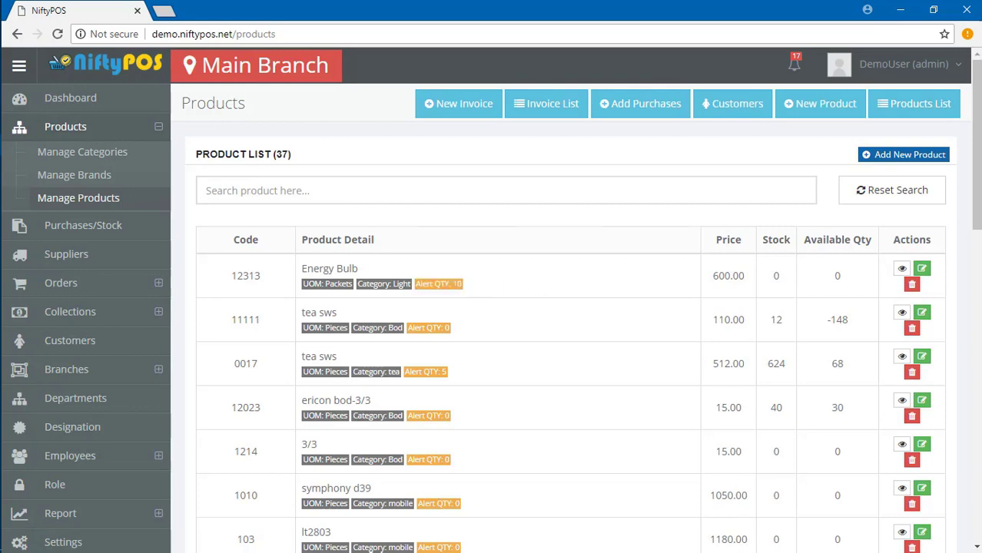
View and open Energy Bulb for editing, then leave without changes.
left_click(901, 268)
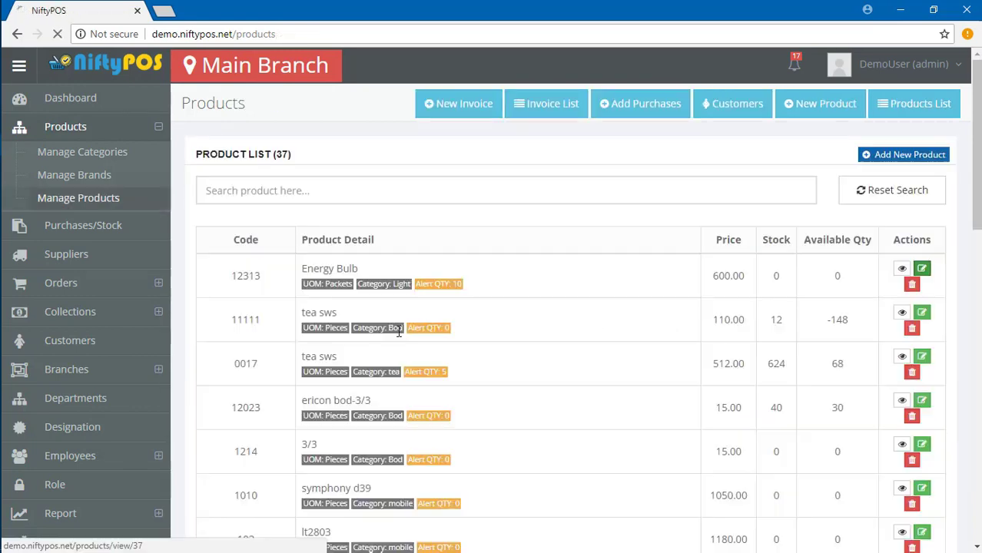
left_click(922, 269)
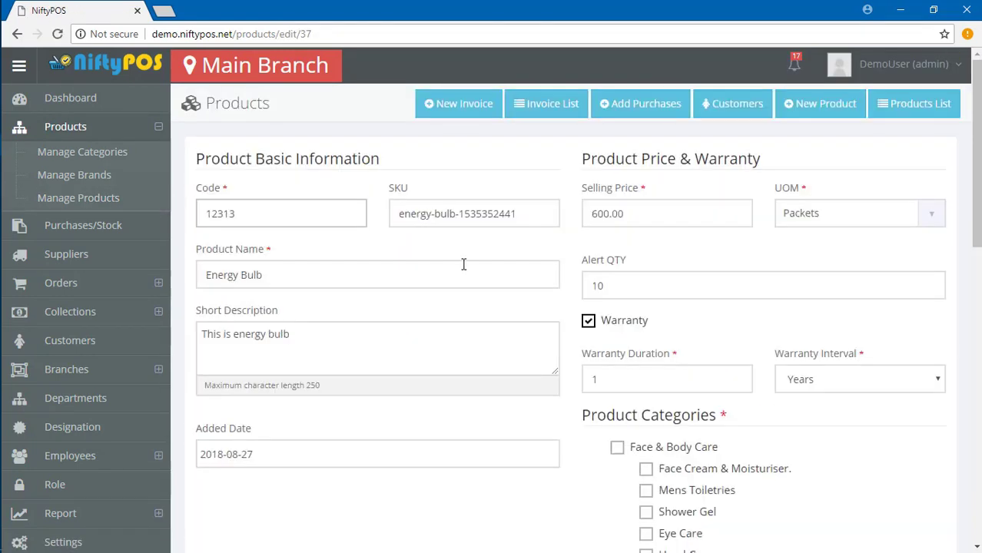
scroll(464, 308, "down", 20)
left_click(291, 492)
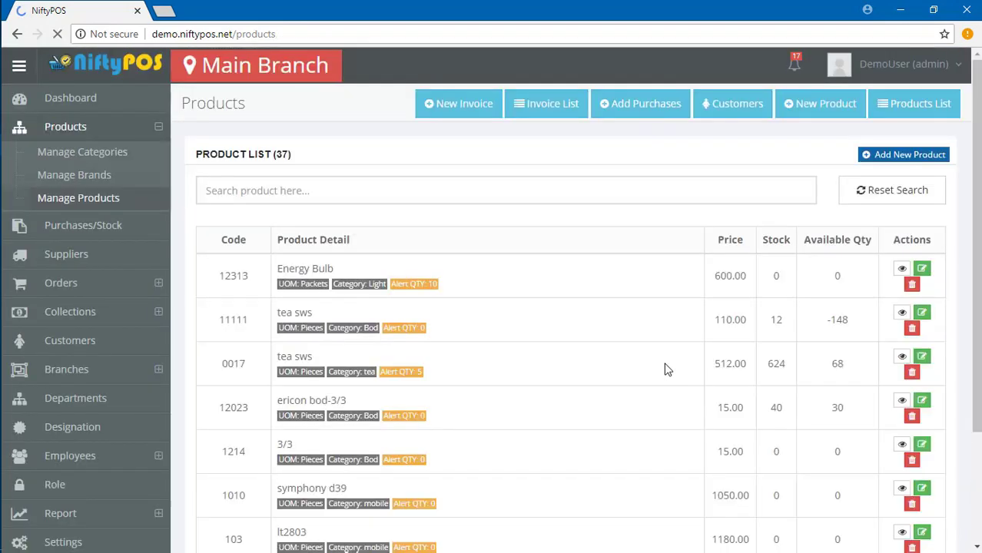
Delete the tea sws product (code 11111), confirming with Yes.
left_click_drag(301, 313, 385, 317)
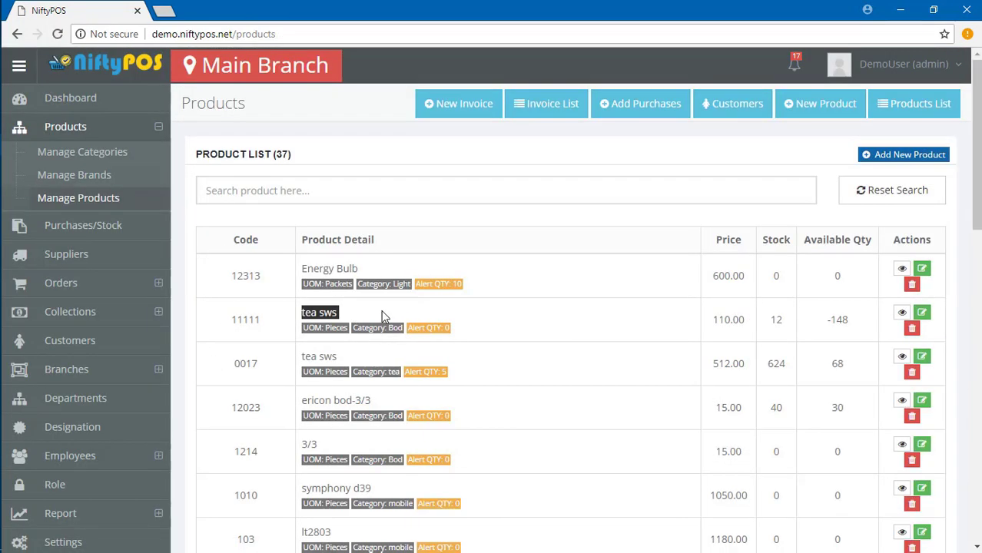
left_click(340, 312)
left_click_drag(301, 364, 371, 360)
left_click(371, 360)
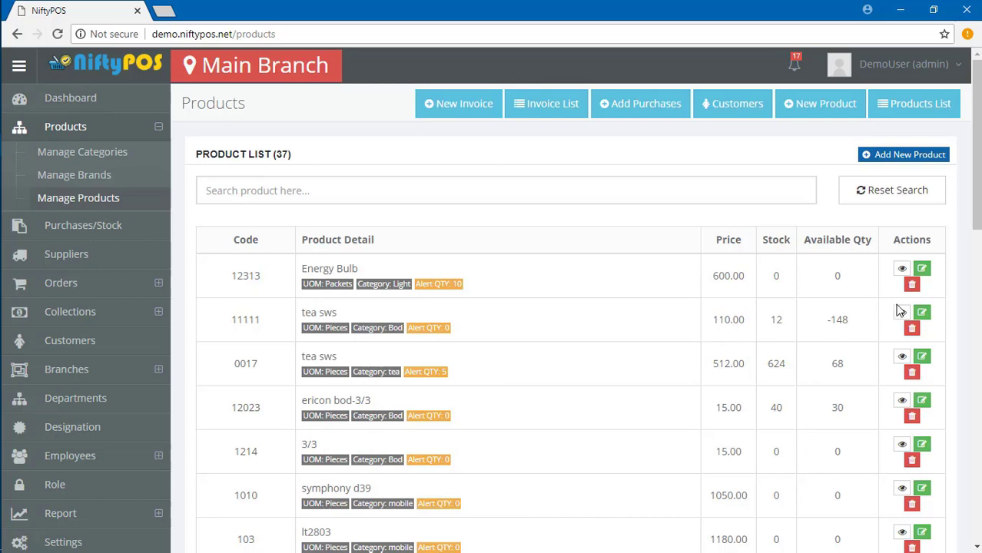
left_click(912, 329)
left_click(678, 174)
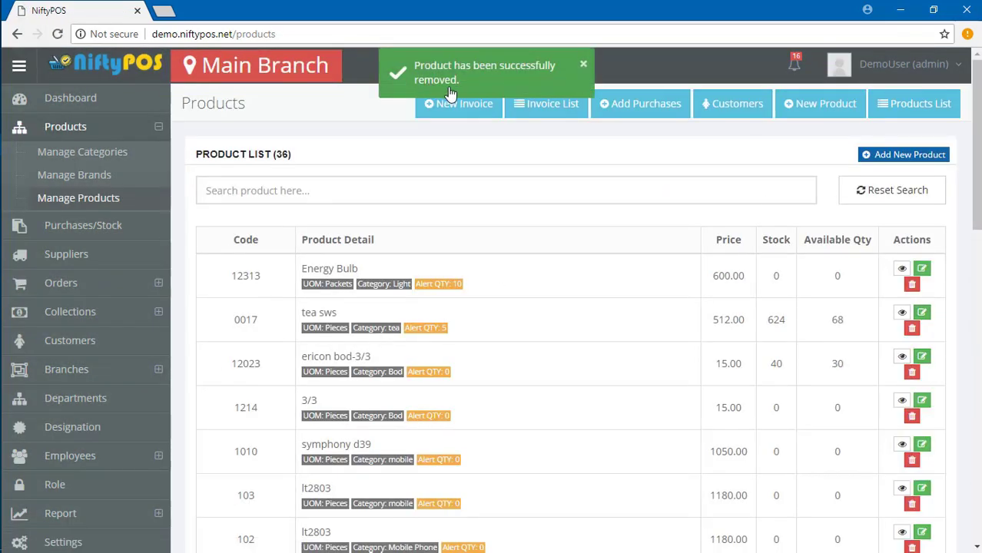
left_click(911, 328)
left_click(678, 173)
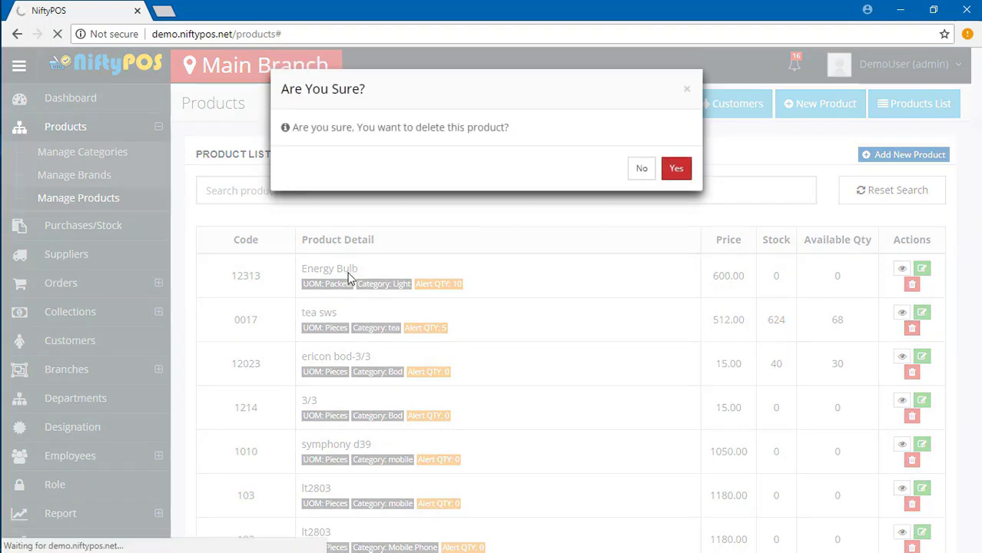
Append 'edit' to Energy Bulb's name and 'edited' to its short description.
left_click(922, 269)
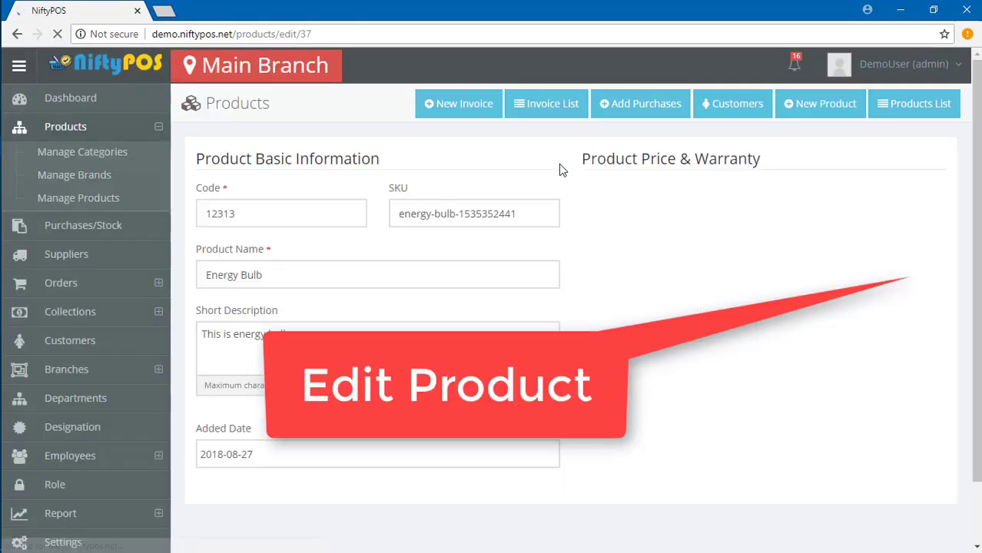
left_click(283, 275)
type("edited")
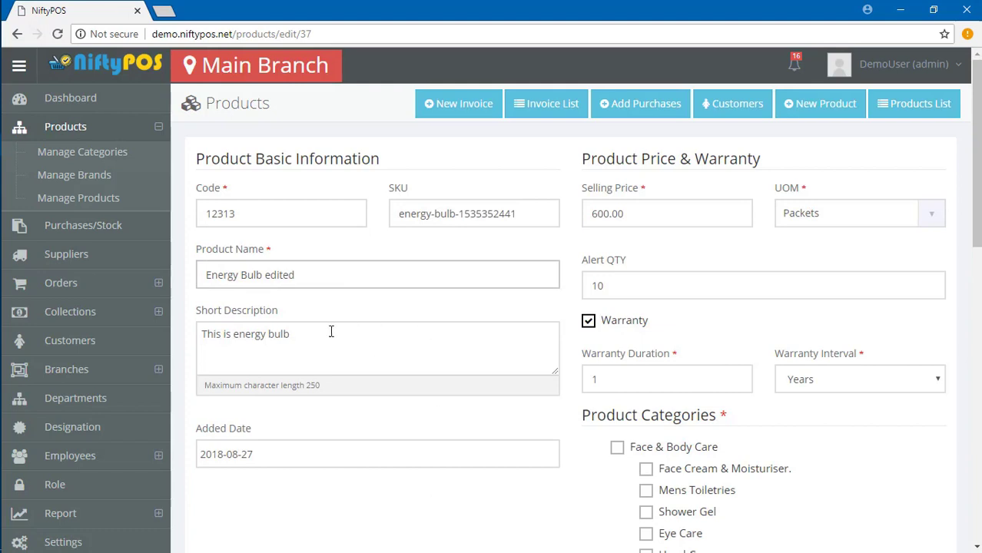
left_click(332, 331)
type("edit")
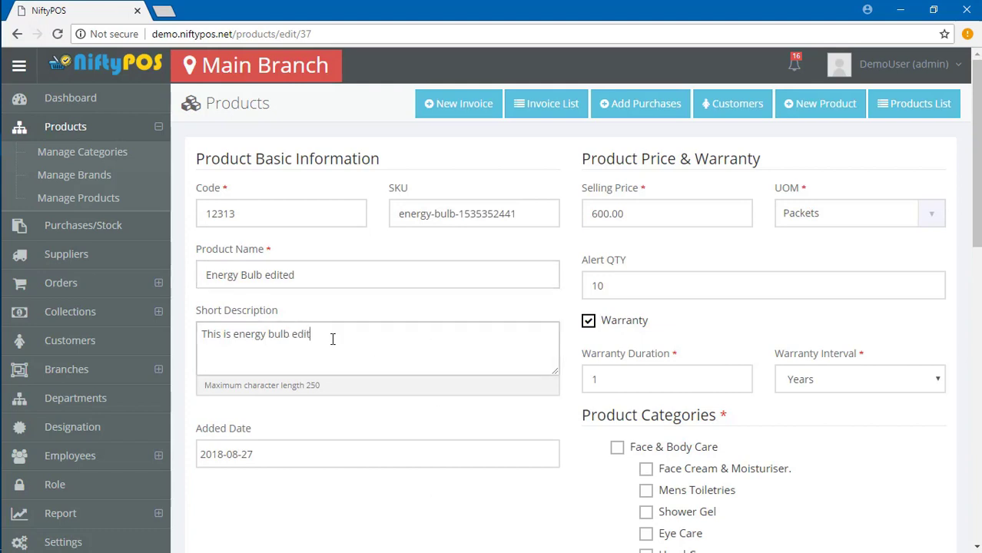
type("ed")
Set the product brand to Electronics bulb and save the product.
scroll(478, 408, "down", 10)
left_click(687, 423)
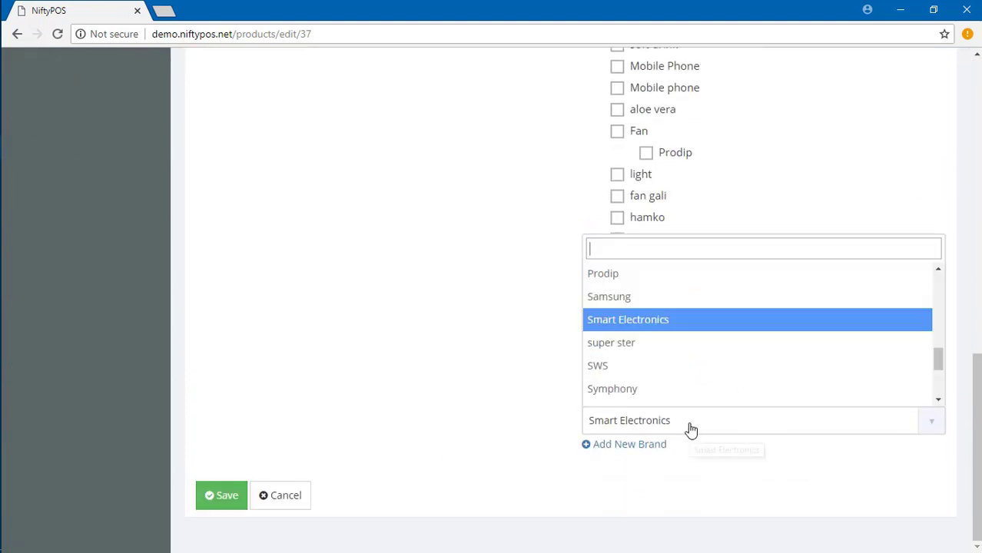
scroll(656, 361, "up", 3)
scroll(654, 355, "up", 3)
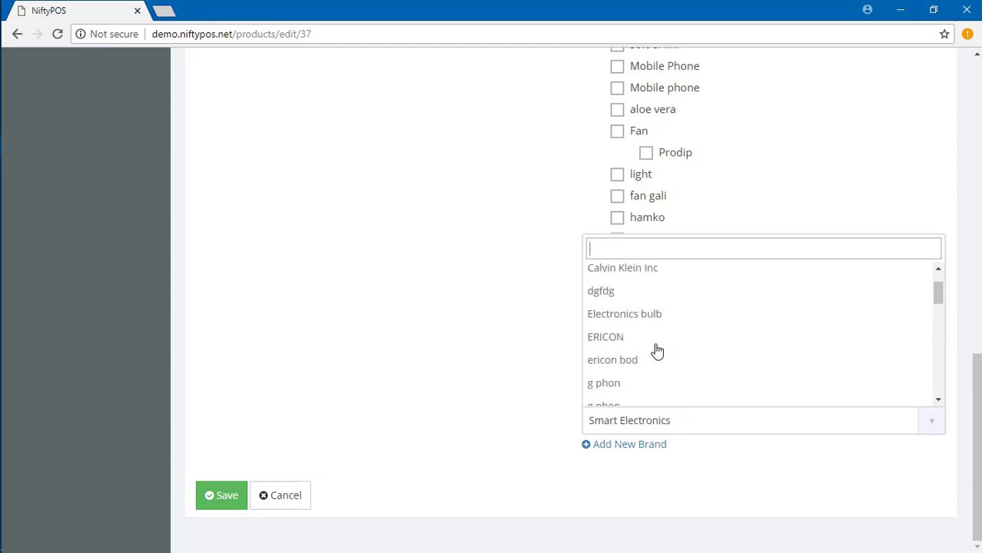
left_click(653, 314)
left_click(214, 503)
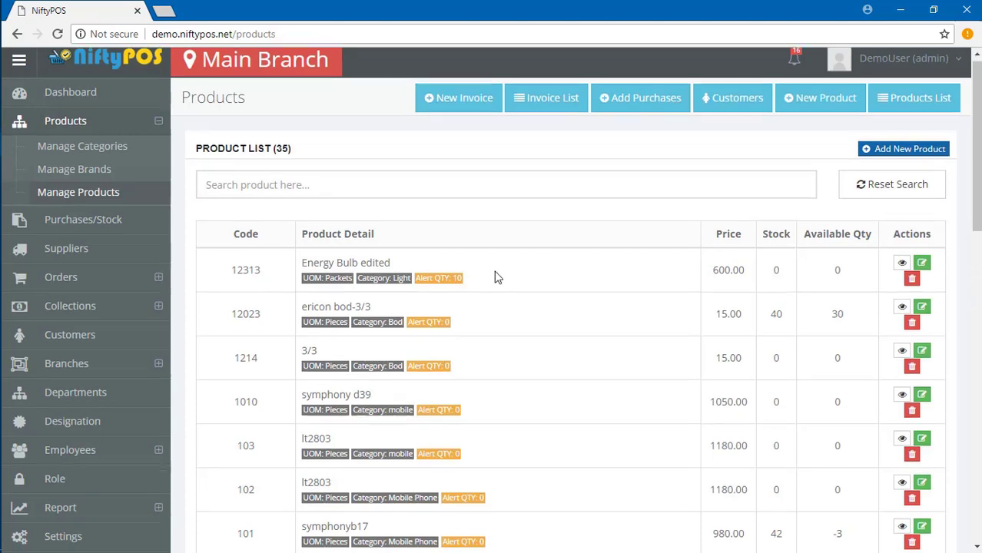
scroll(507, 246, "up", 1)
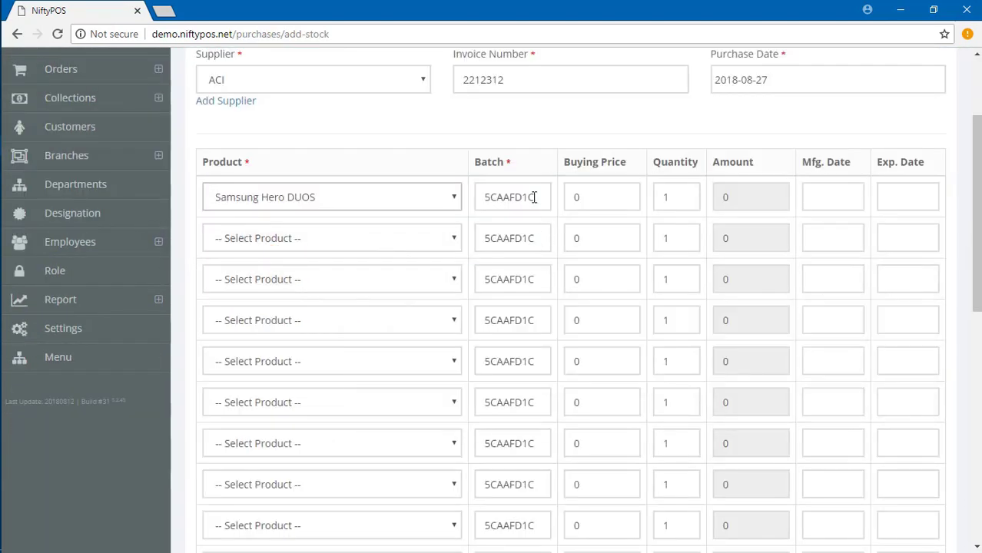
Enter buying price 16000 and quantity 2 for the Samsung Hero DUOS stock.
left_click(534, 198)
left_click(620, 197)
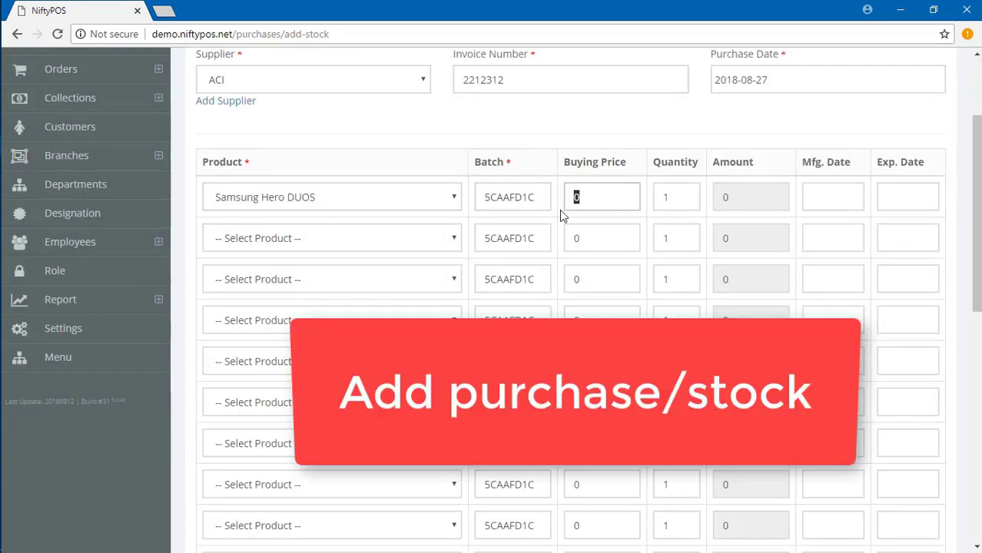
type("200")
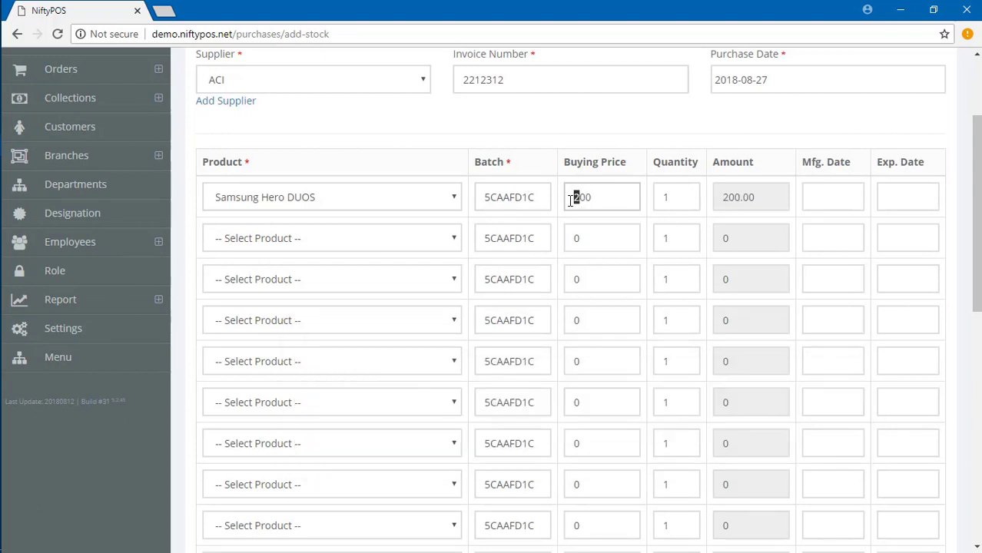
key("BackSpace")
key("BackSpace")
type("6000")
left_click(678, 198)
key("BackSpace")
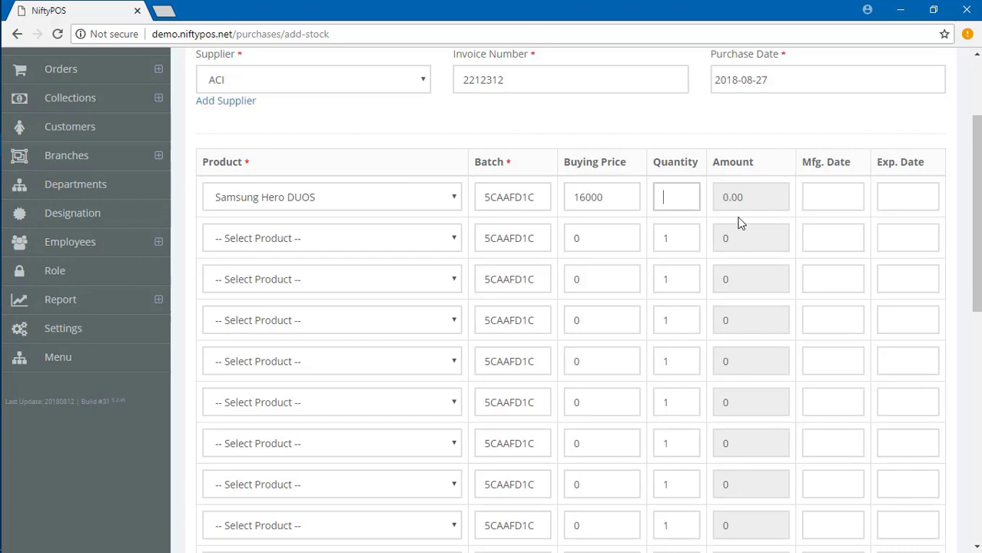
type("2")
Set manufacture date 2018-08-05 and expiry date 2019-02-05 from the datepickers.
left_click(833, 196)
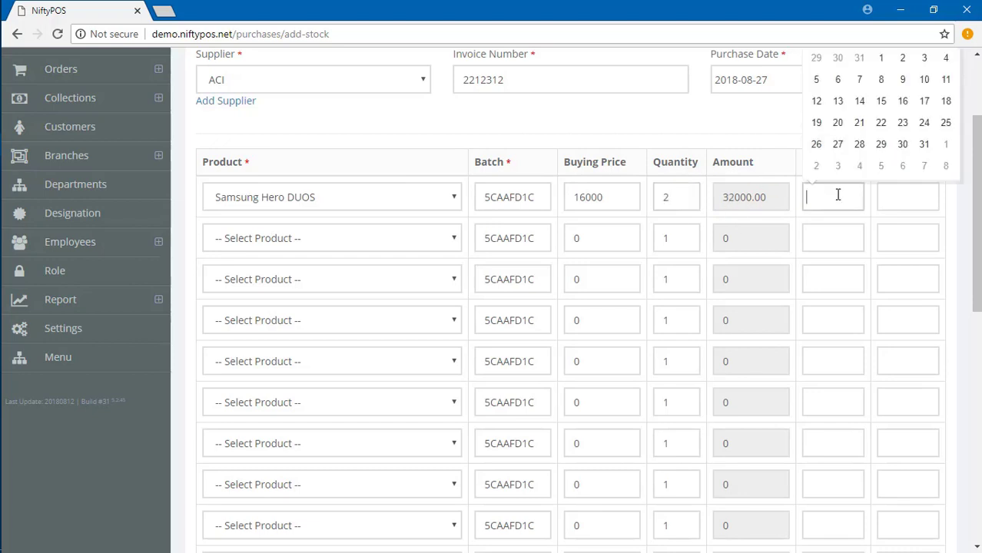
left_click(817, 79)
left_click(895, 198)
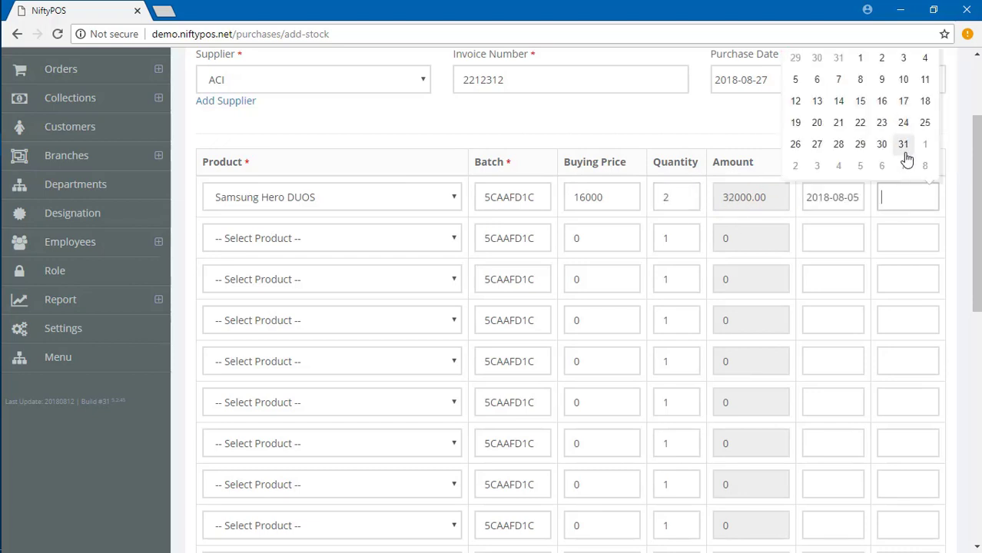
scroll(906, 158, "up", 2)
left_click(925, 162)
left_click(924, 163)
left_click(924, 162)
left_click(925, 163)
left_click(925, 162)
left_click(925, 162)
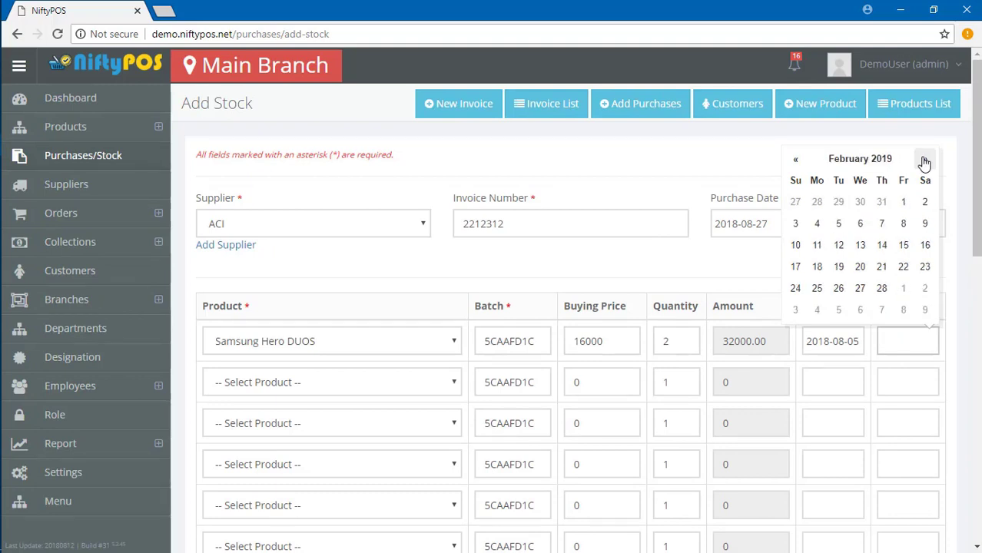
left_click(796, 223)
left_click(929, 344)
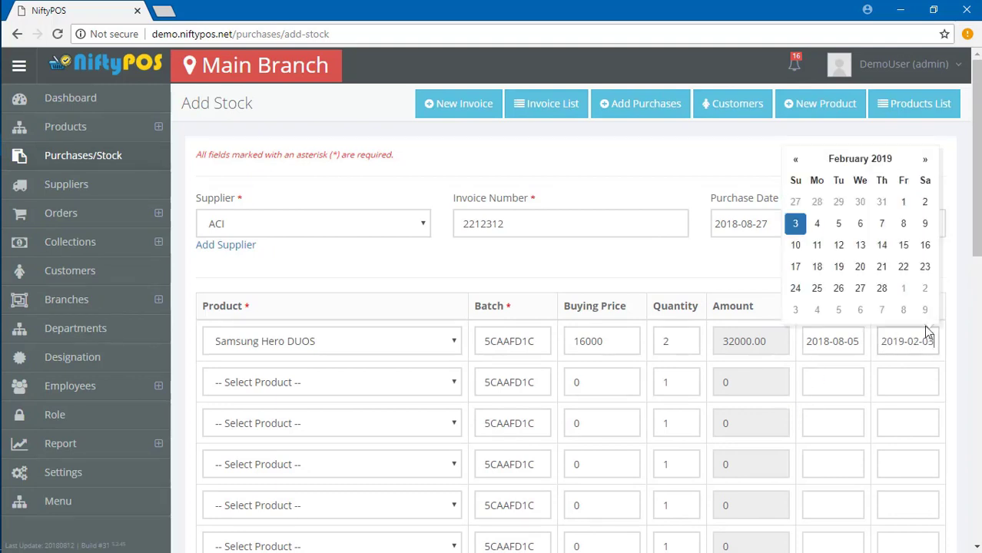
left_click(839, 223)
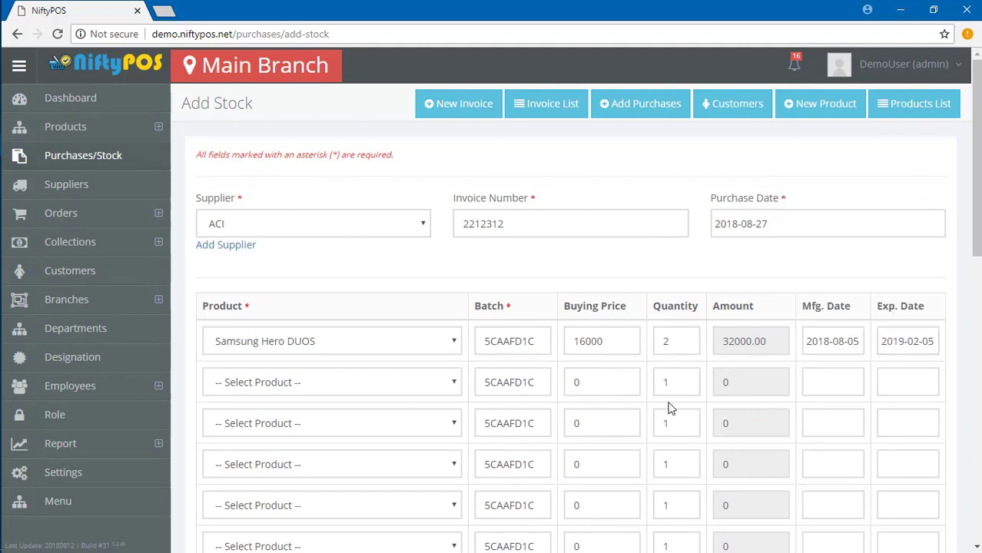
scroll(689, 338, "down", 8)
scroll(491, 349, "up", 10)
scroll(549, 260, "down", 3)
scroll(625, 305, "down", 5)
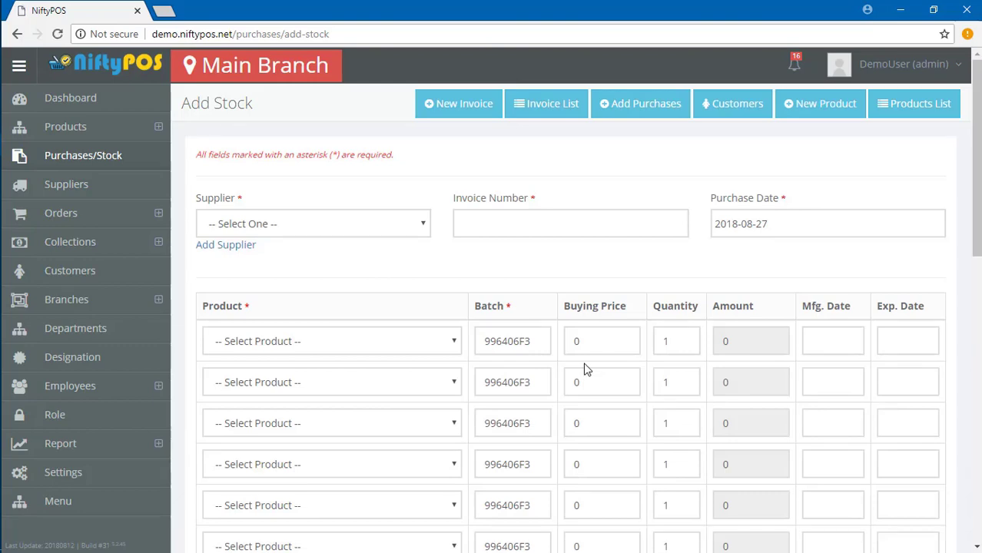
Start a new supplier and fill in Smart Web Source's company name and phone.
left_click(211, 224)
left_click(221, 246)
left_click(225, 244)
left_click(457, 196)
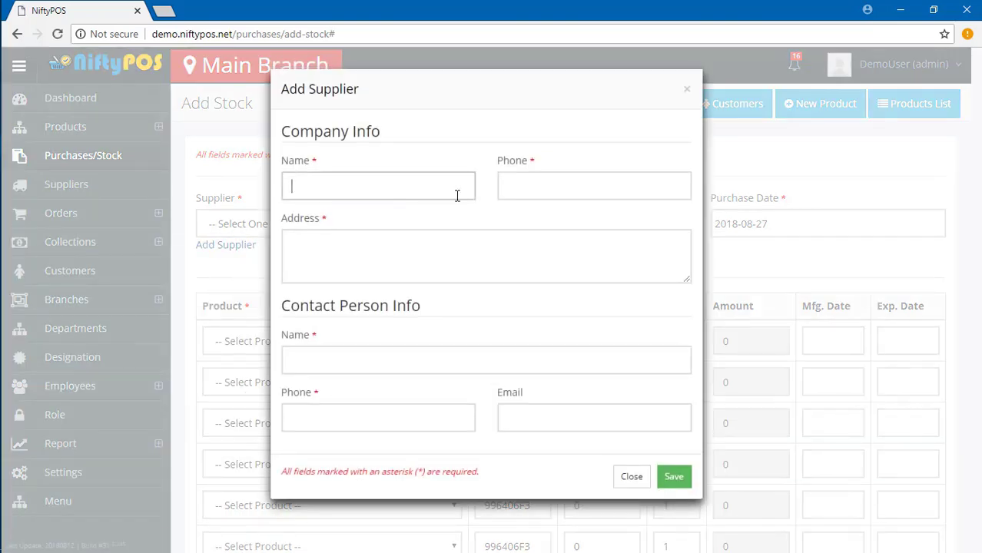
key("Tab")
left_click(382, 192)
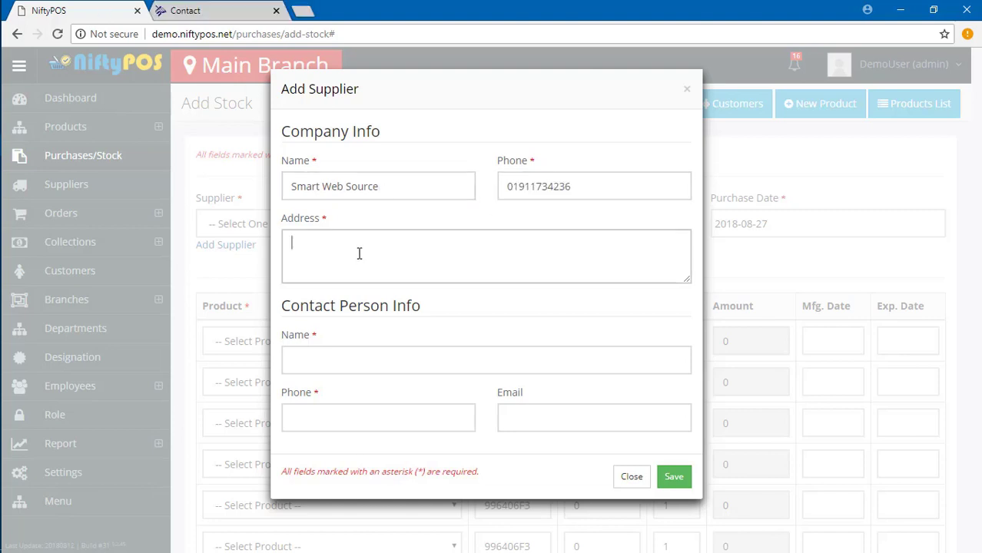
Paste the supplier address, add the contact person, save, and reopen Smart Web Source.
type("80/A Siddeswari Circular Road, Malibag,  Dhaka 1217, Bangladesh.")
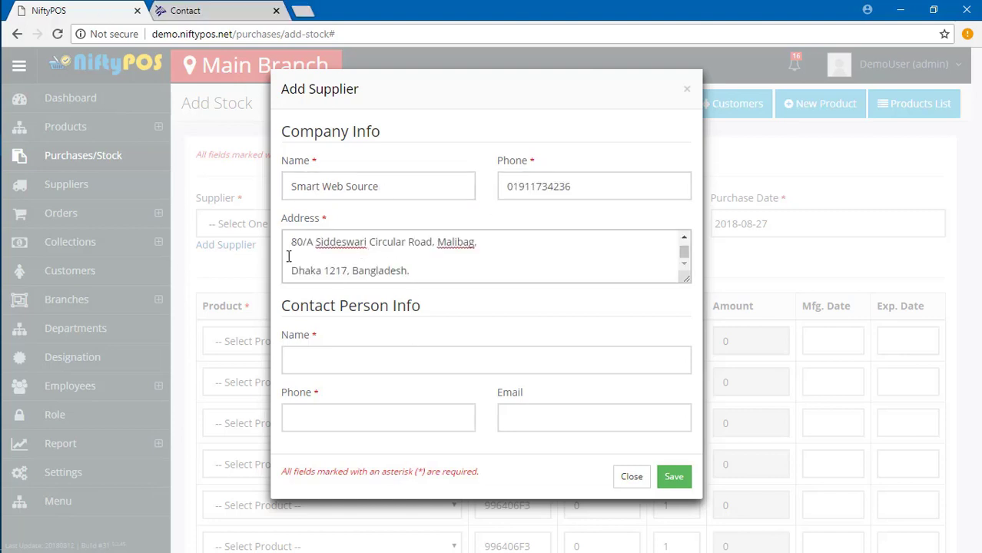
key("BackSpace")
left_click(292, 255)
key("BackSpace")
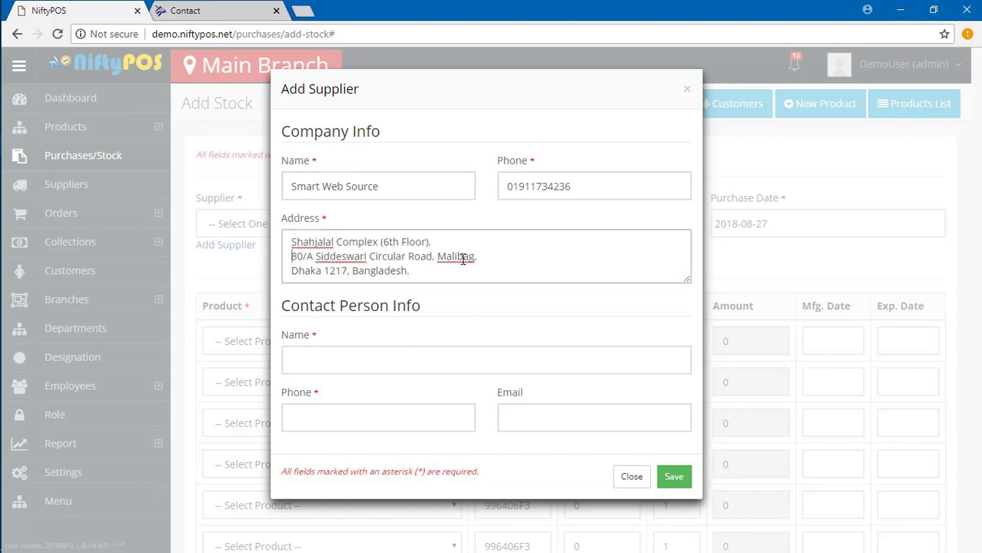
left_click(346, 360)
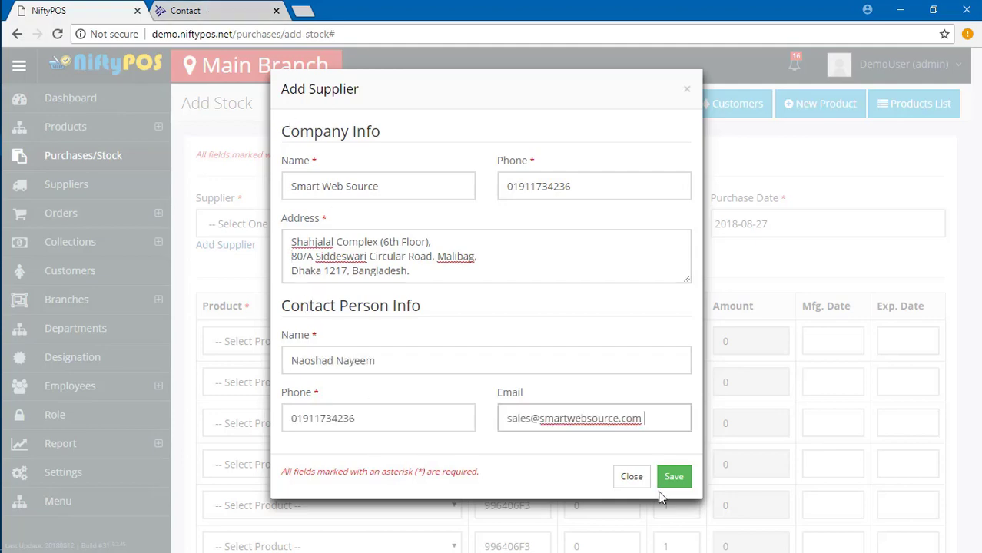
left_click(665, 484)
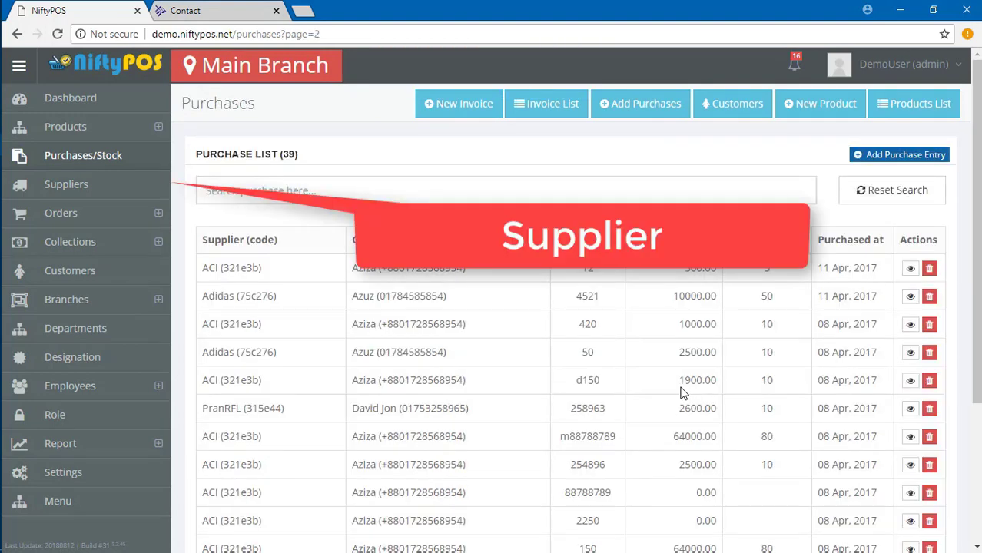
left_click(36, 189)
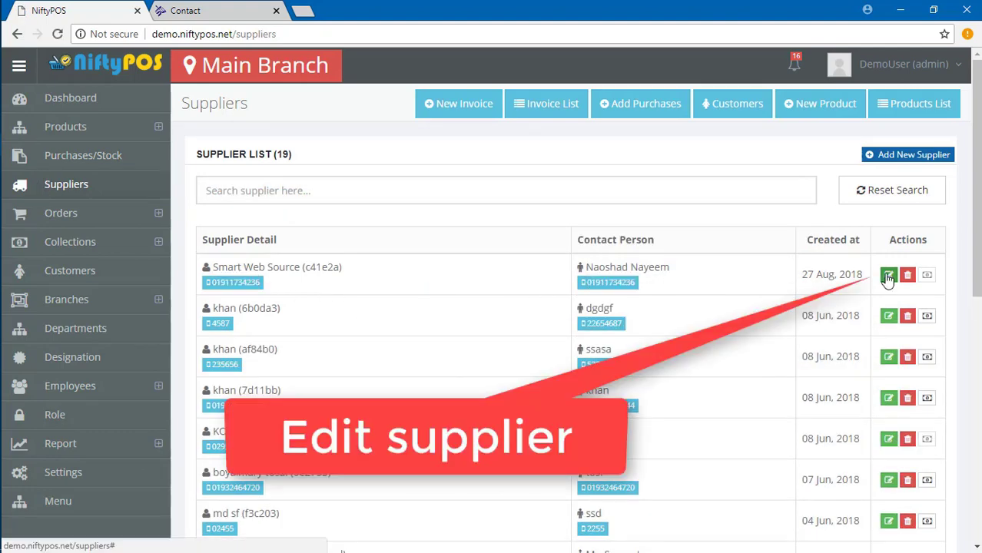
left_click(888, 277)
Enter Dhaka as Smart Web Source's city and save the supplier.
left_click(319, 305)
key("Tab")
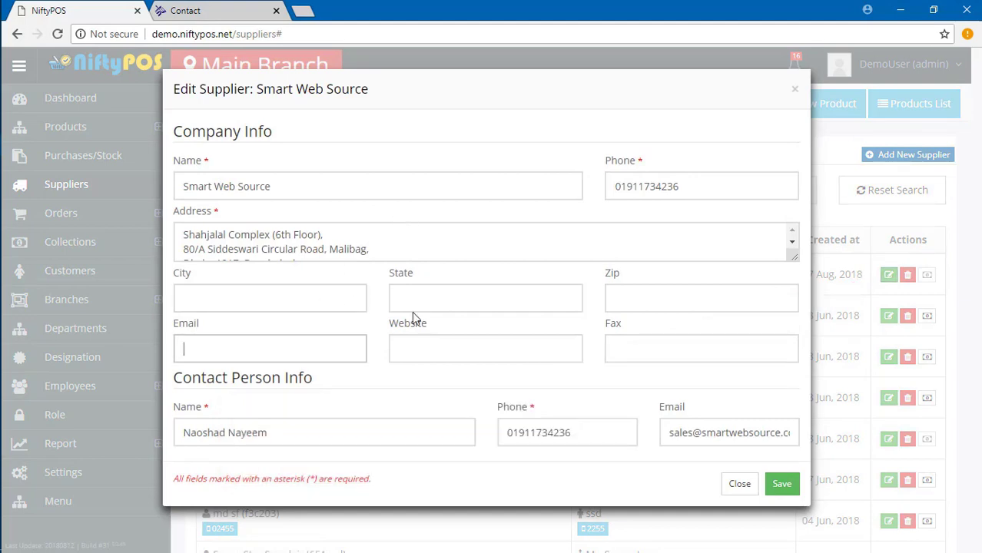
key("Tab")
left_click(230, 301)
type("Dhaka")
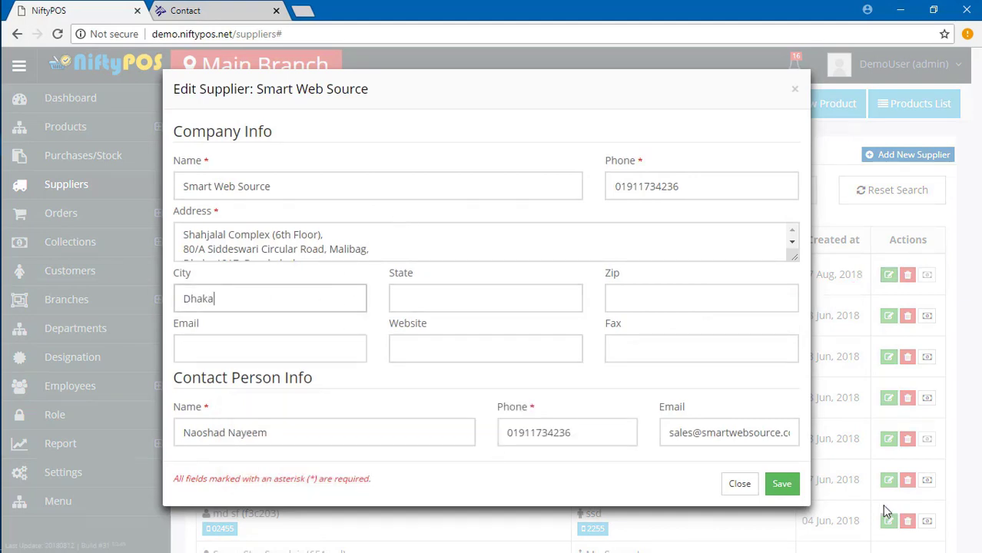
left_click(780, 484)
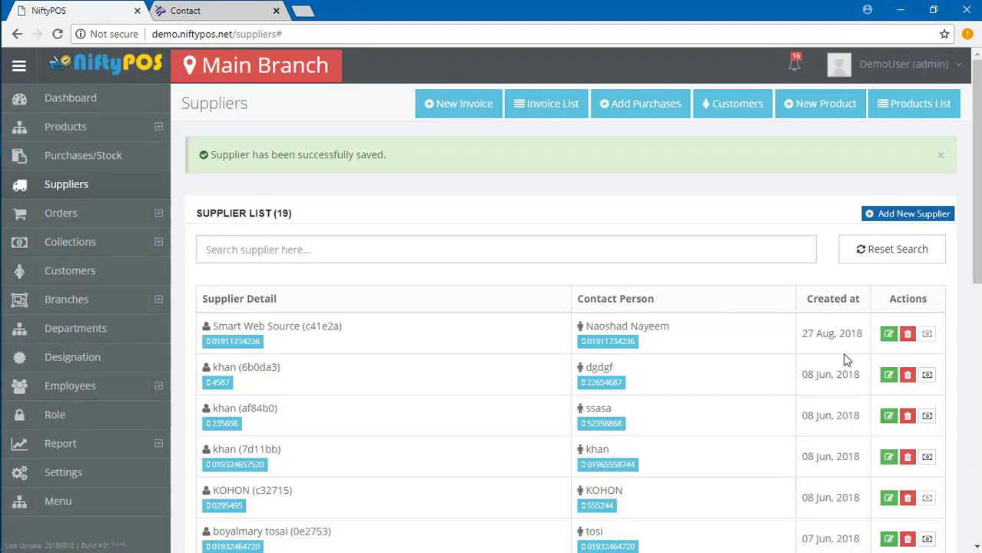
Reopen the supplier, set State to Dhaka as well, and save again.
left_click(888, 334)
left_click_drag(219, 299, 175, 303)
left_click(218, 299)
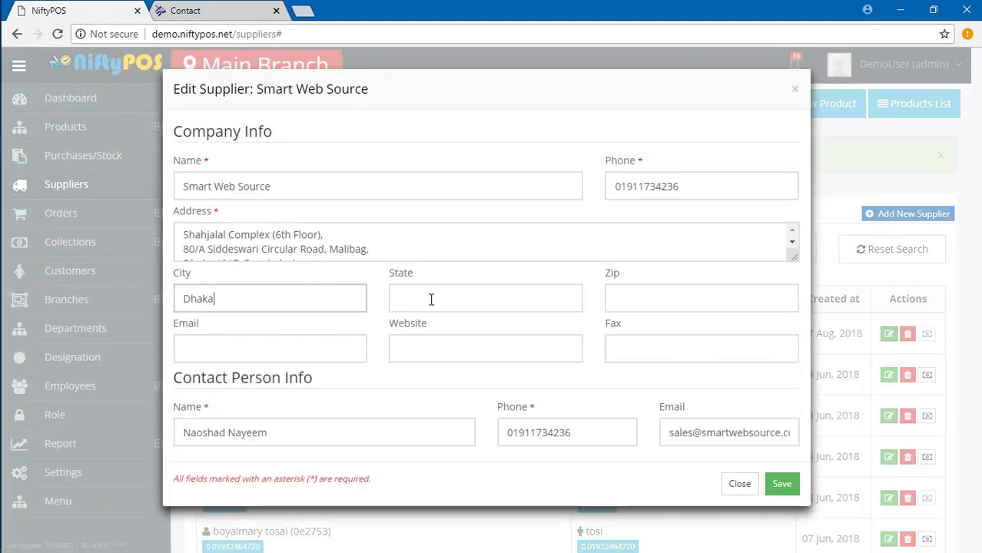
left_click(433, 300)
left_click(776, 484)
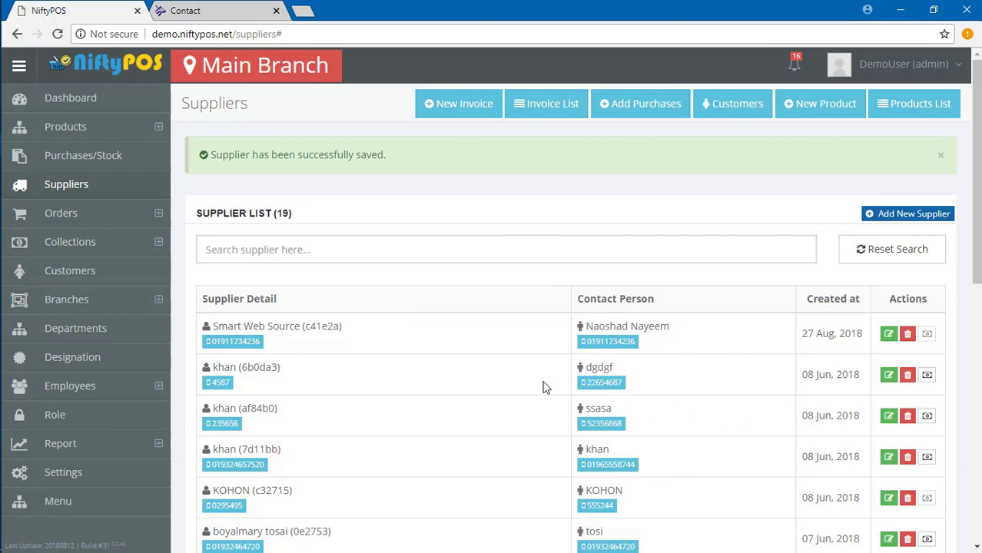
Delete the second listed supplier and pay off the supplier's 5.00 purchase due.
left_click(907, 374)
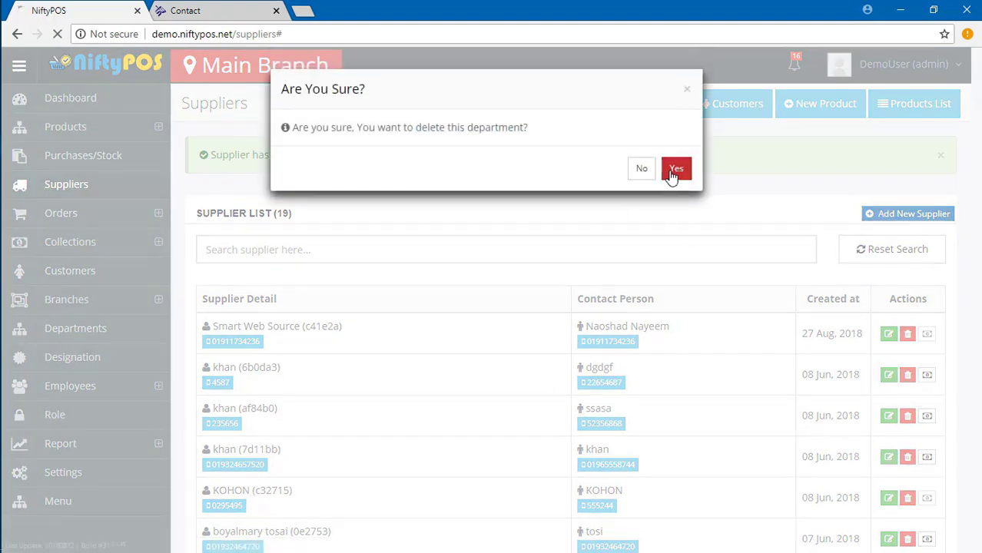
left_click(672, 175)
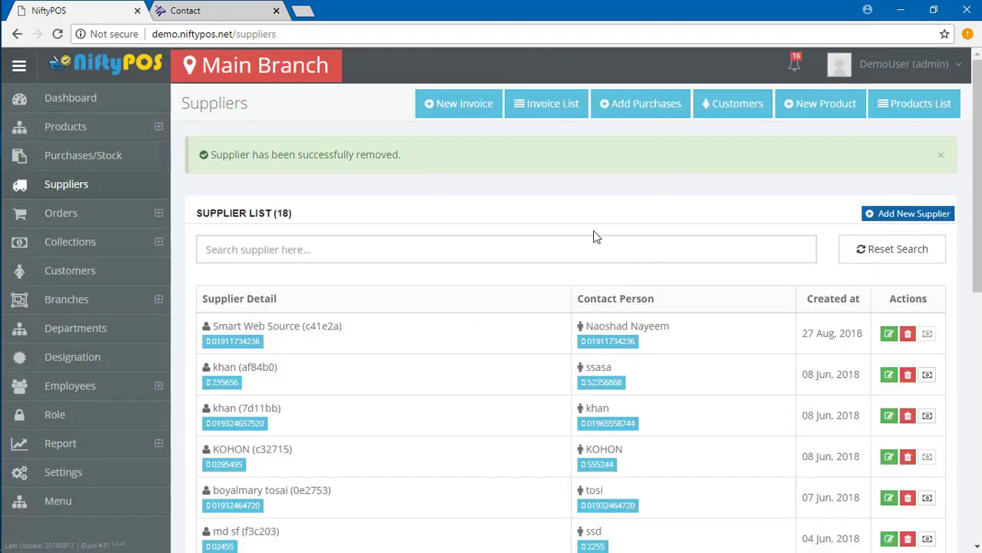
left_click(927, 377)
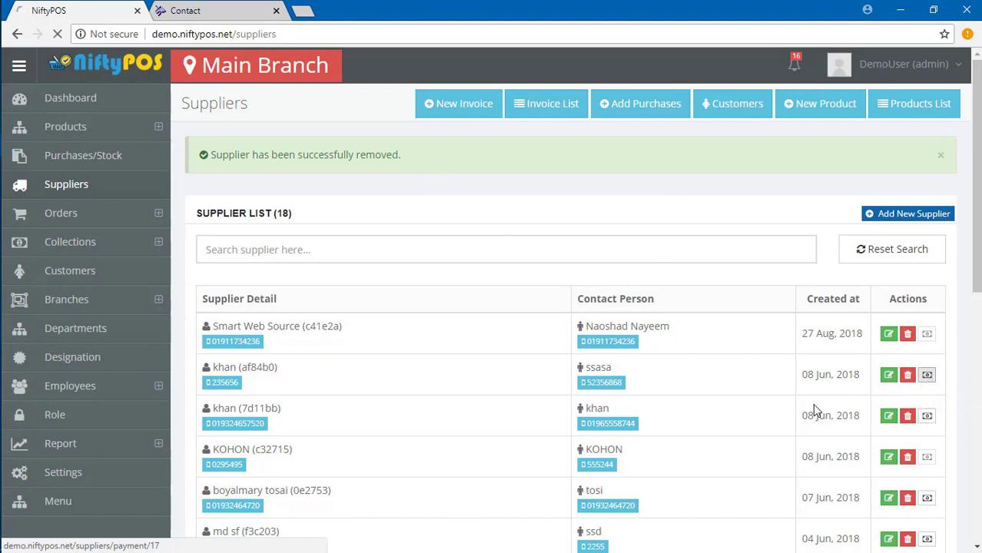
left_click(237, 339)
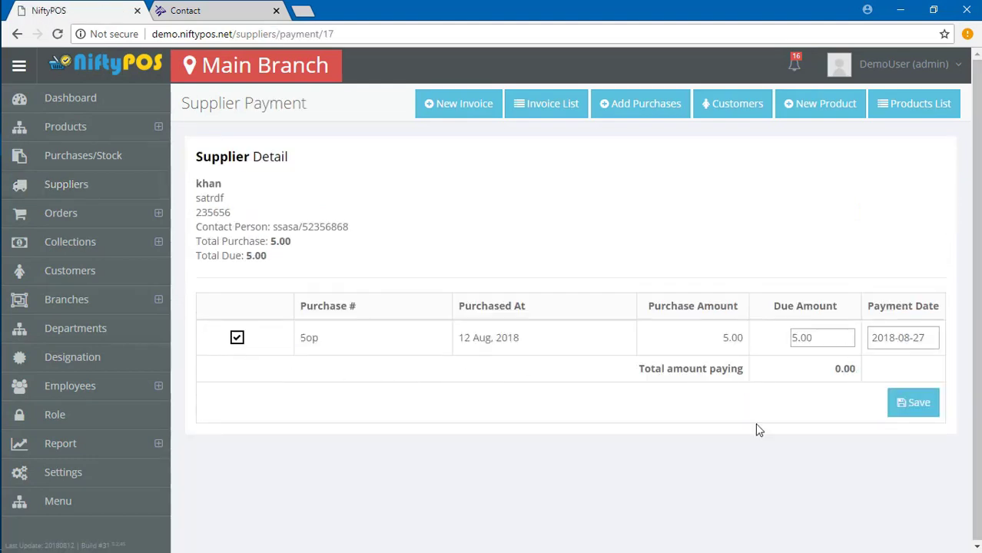
left_click(914, 403)
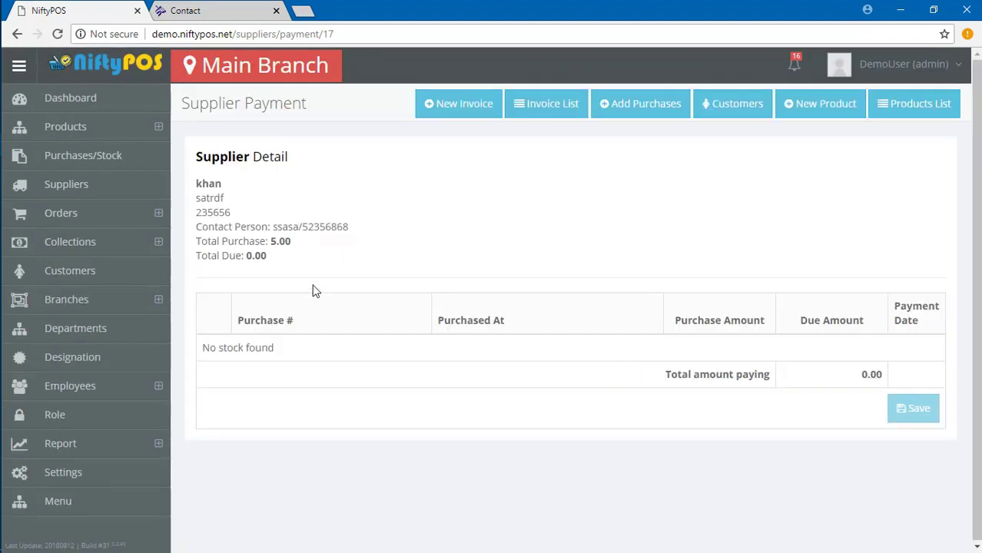
Open and close Smart Web Source's edit form, then show invoices via Manage Order.
left_click(66, 188)
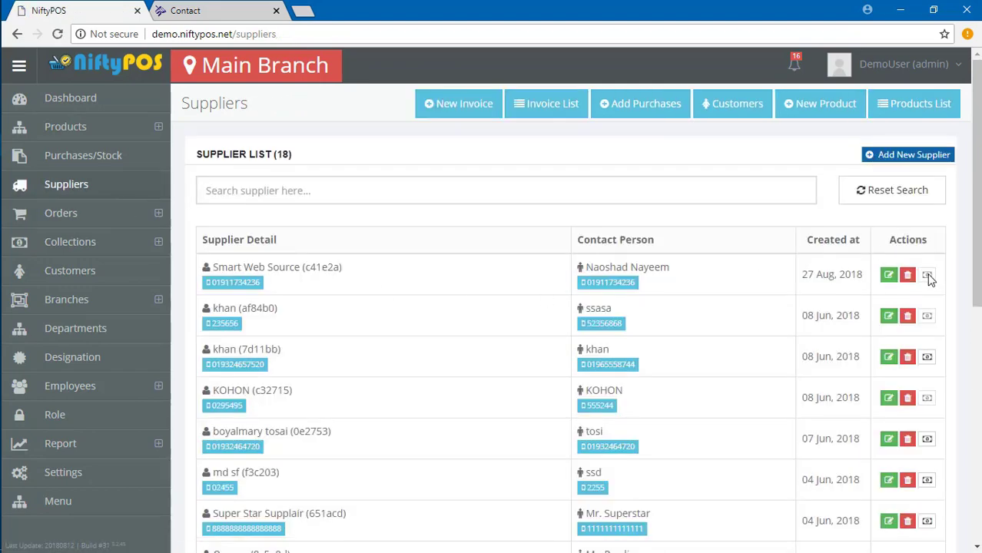
left_click(888, 274)
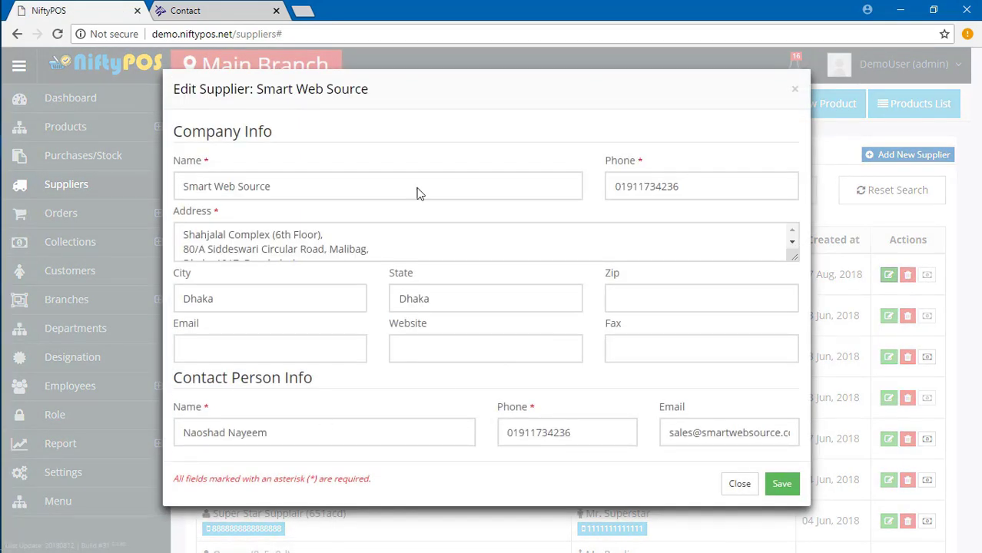
left_click(792, 242)
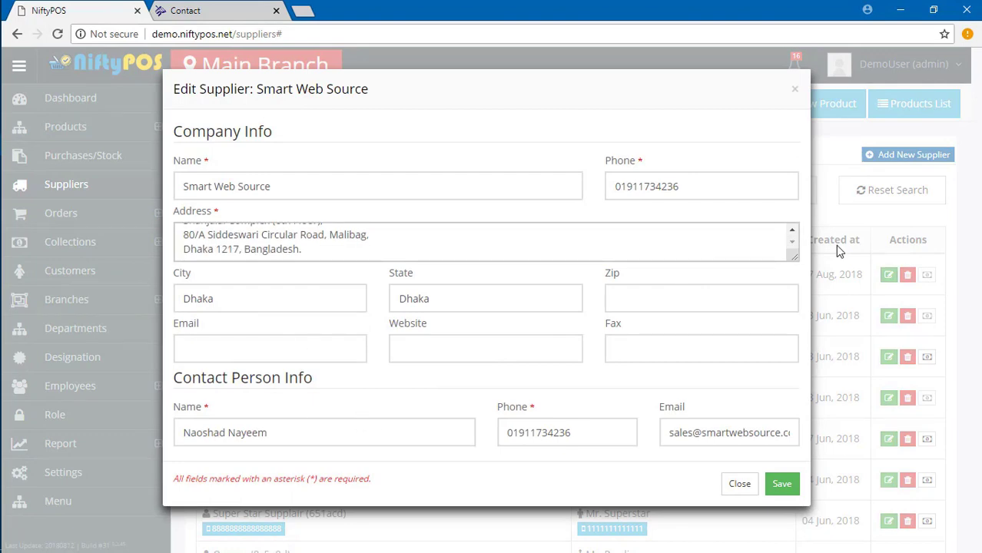
left_click(794, 88)
left_click(153, 218)
left_click(77, 240)
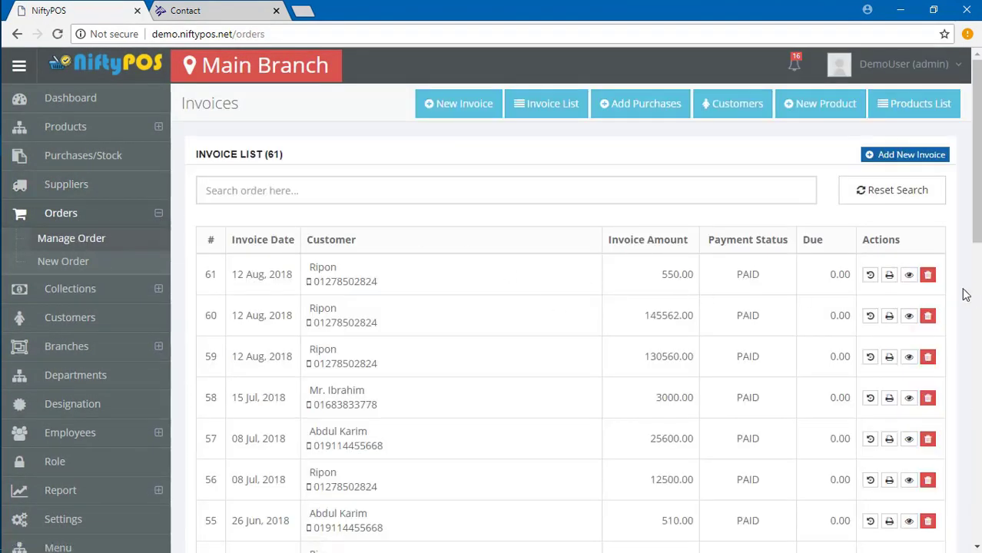
Review invoice 61's payment history, then paste the new customer's address without blank lines.
left_click(870, 275)
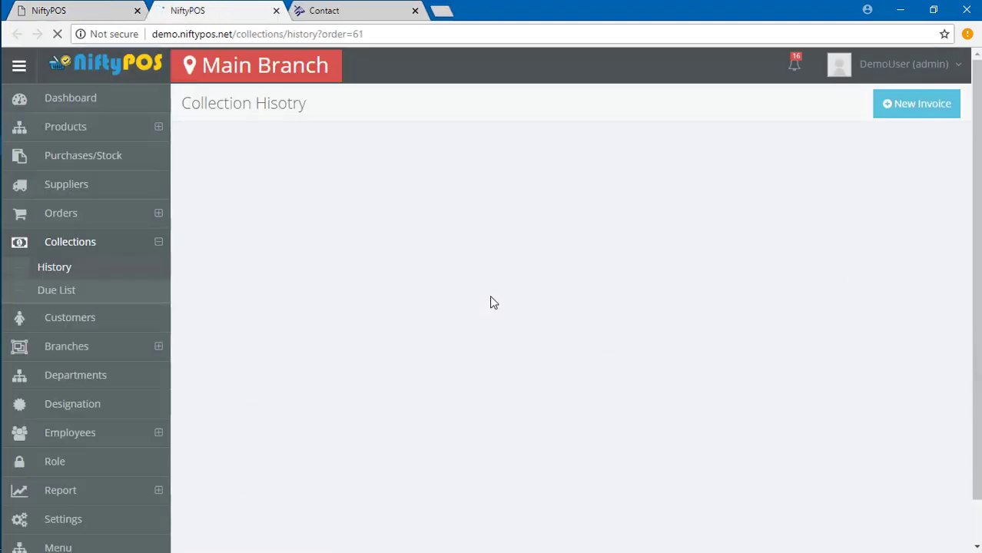
left_click(276, 10)
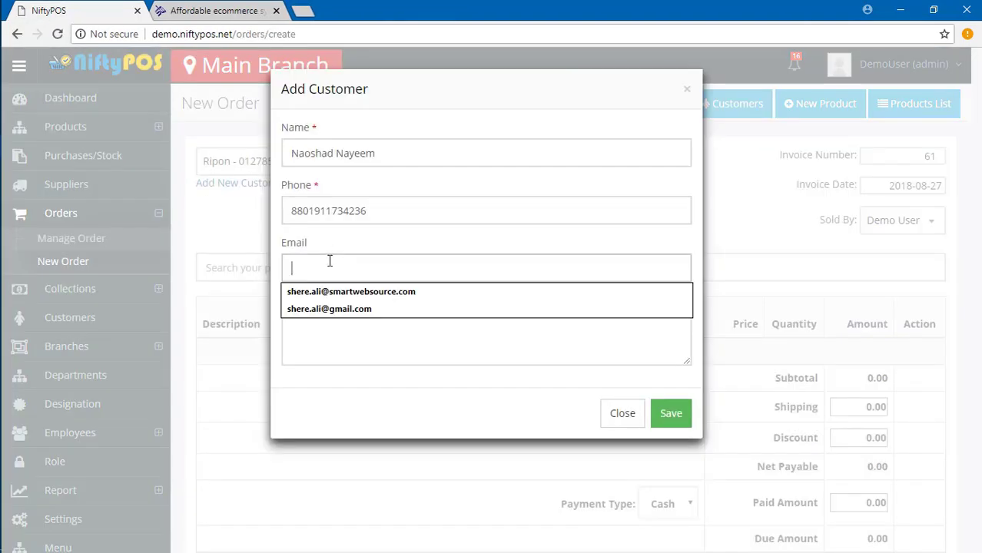
left_click(342, 346)
type("80/A Siddeswari Circular Road, Malibag,  Dhaka 1217, Bangladesh.")
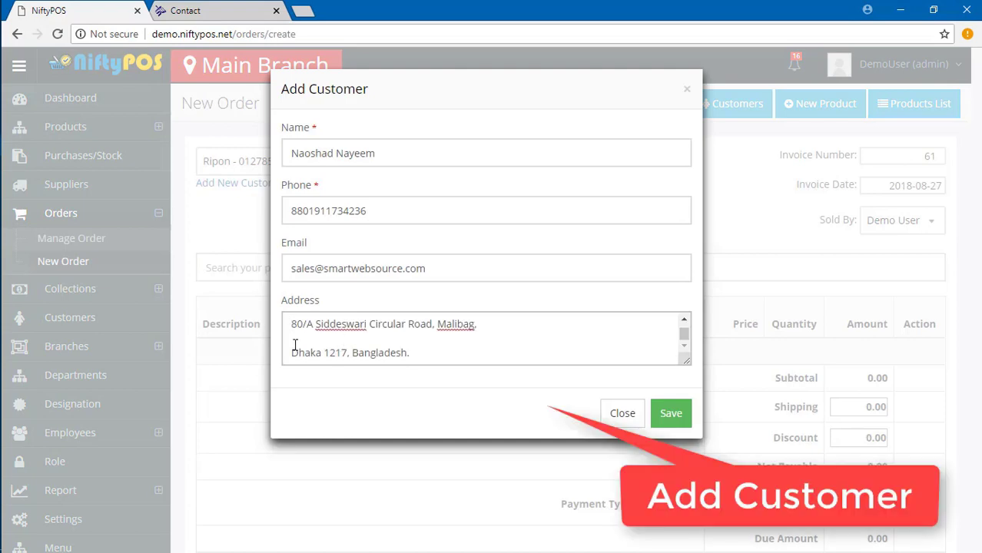
left_click(299, 344)
key("BackSpace")
left_click(292, 336)
key("BackSpace")
Save the new customer and open Collections > History.
left_click(669, 414)
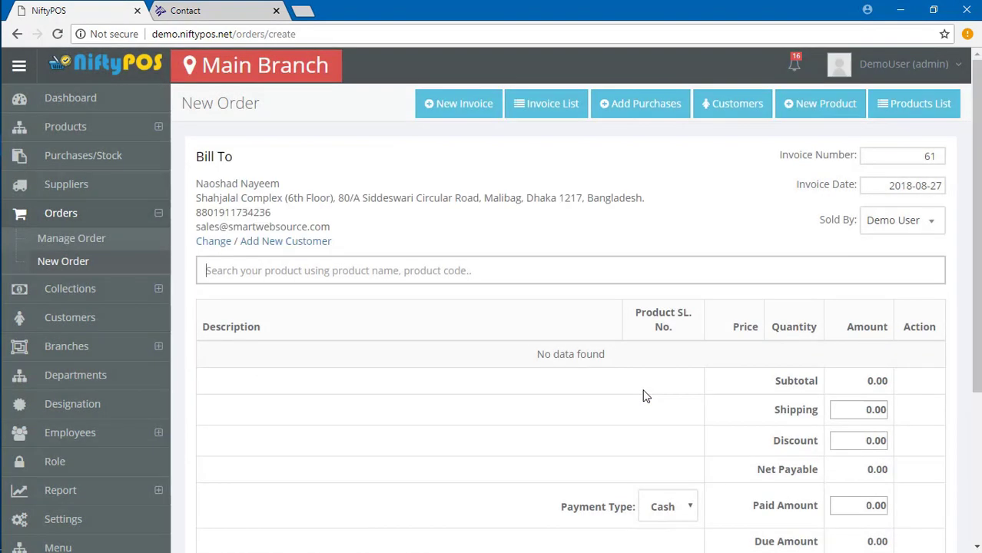
left_click(70, 289)
left_click(57, 271)
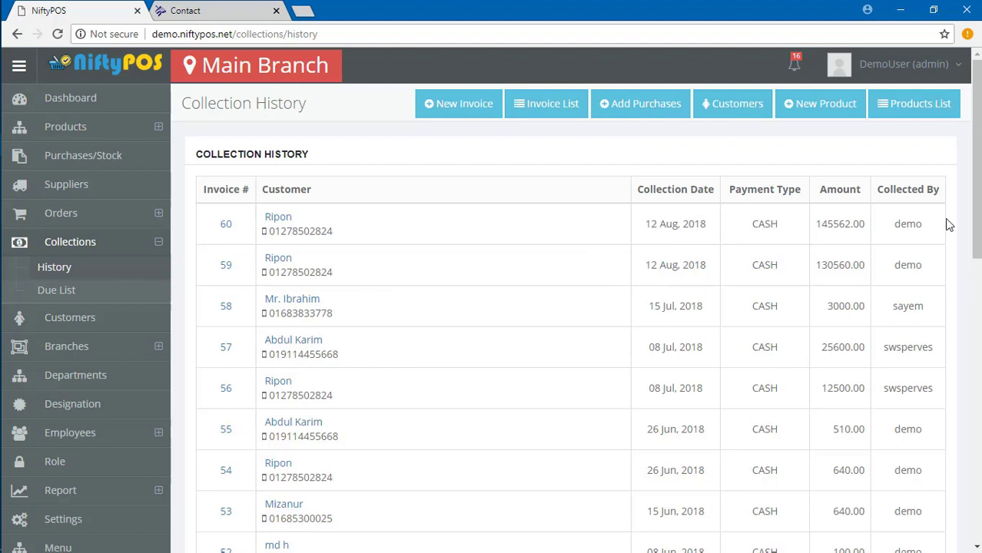
Collect invoice 52's 50.00 due from the Due List and return to Customers.
left_click(96, 270)
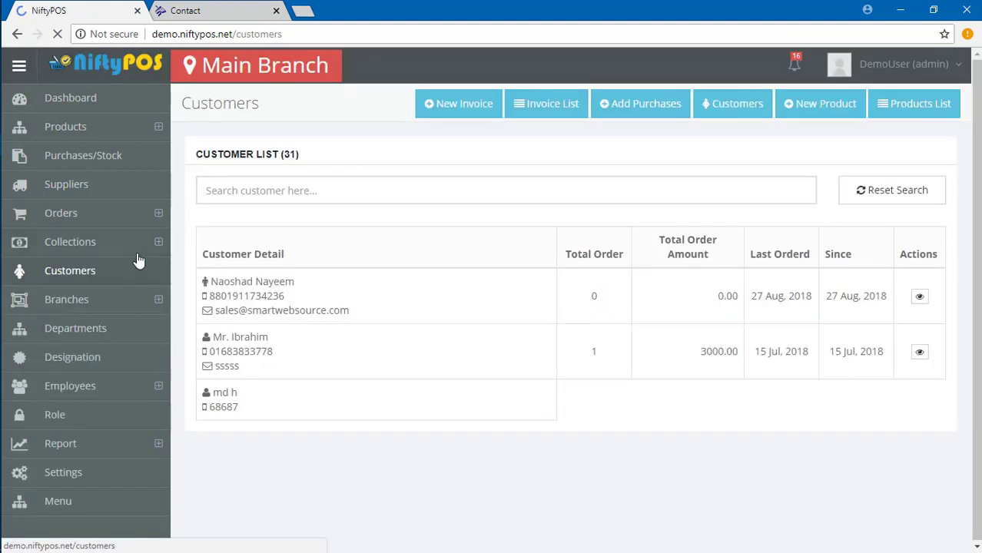
left_click(154, 243)
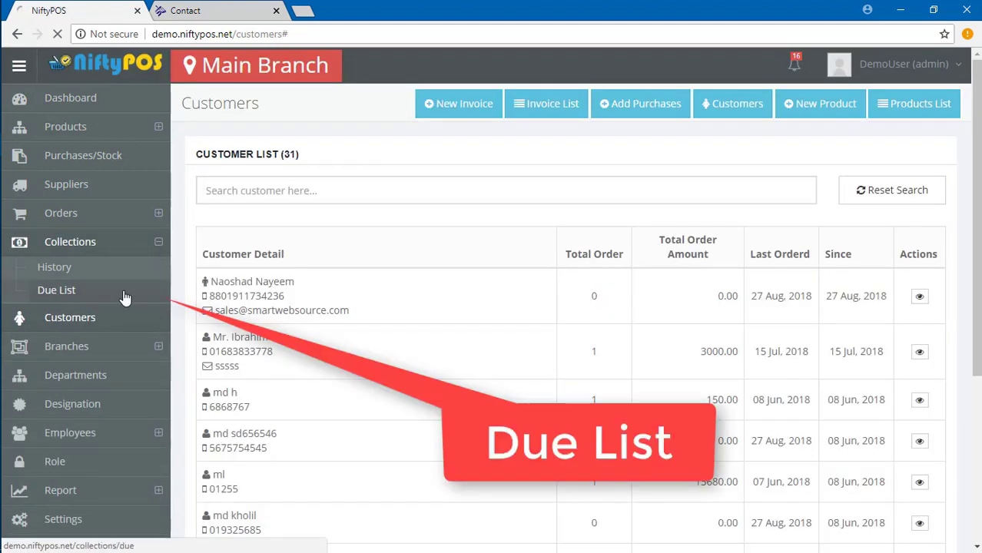
left_click(125, 296)
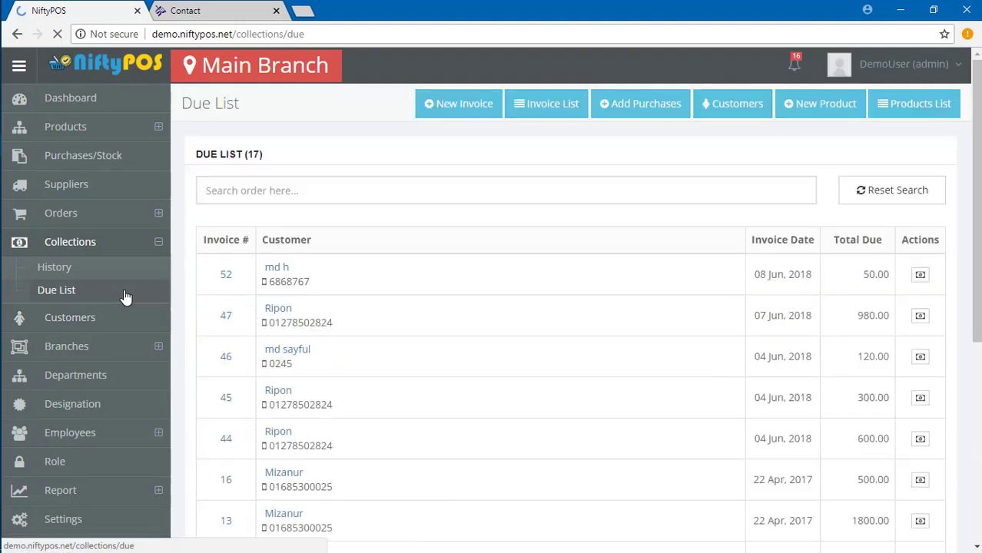
left_click(920, 275)
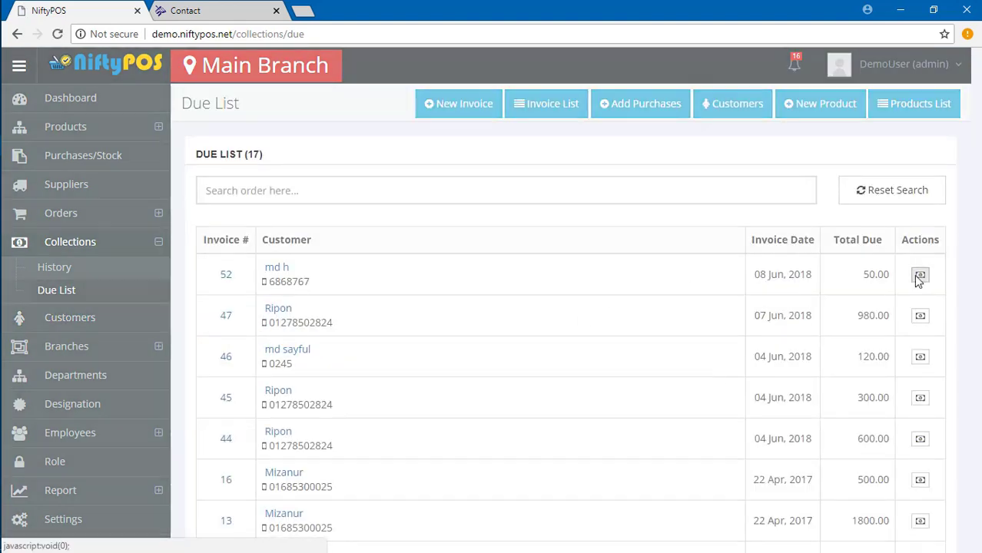
left_click(674, 367)
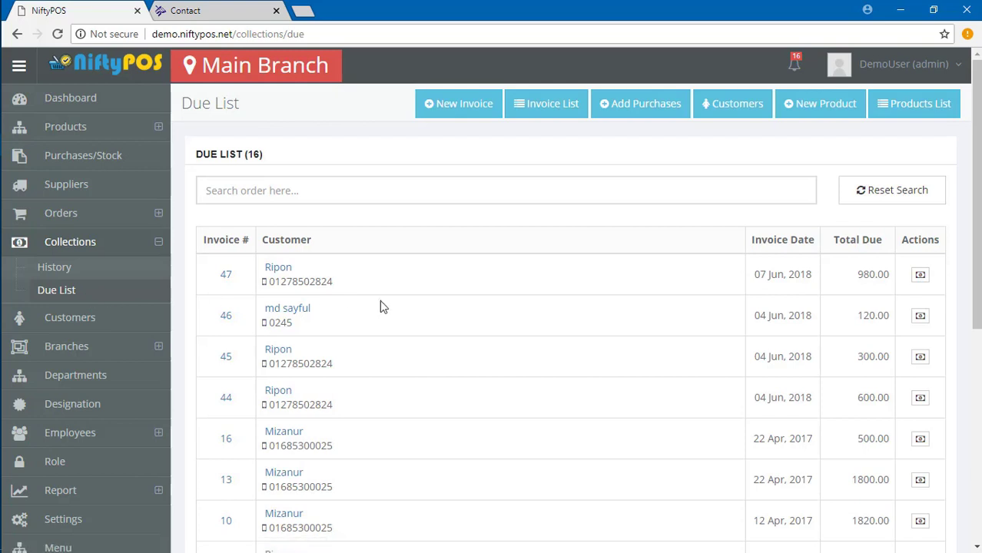
left_click(28, 320)
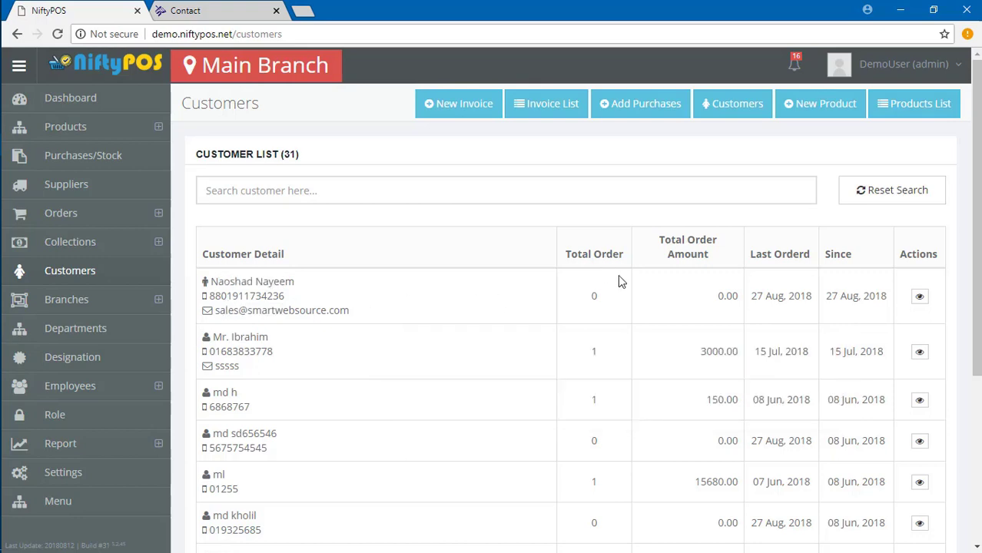
Start a new branch with code 4342 and name Smart Web Source B1.
left_click(83, 299)
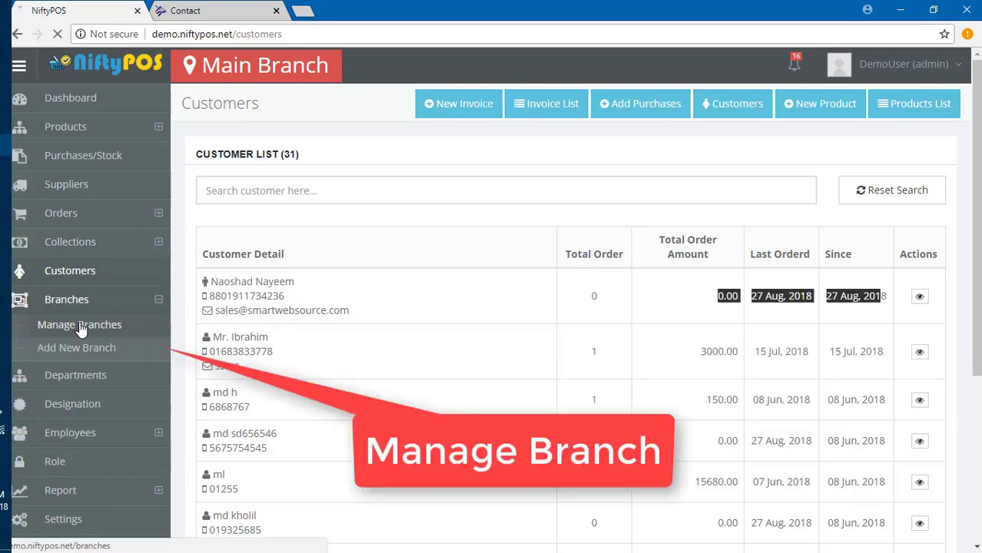
left_click(84, 323)
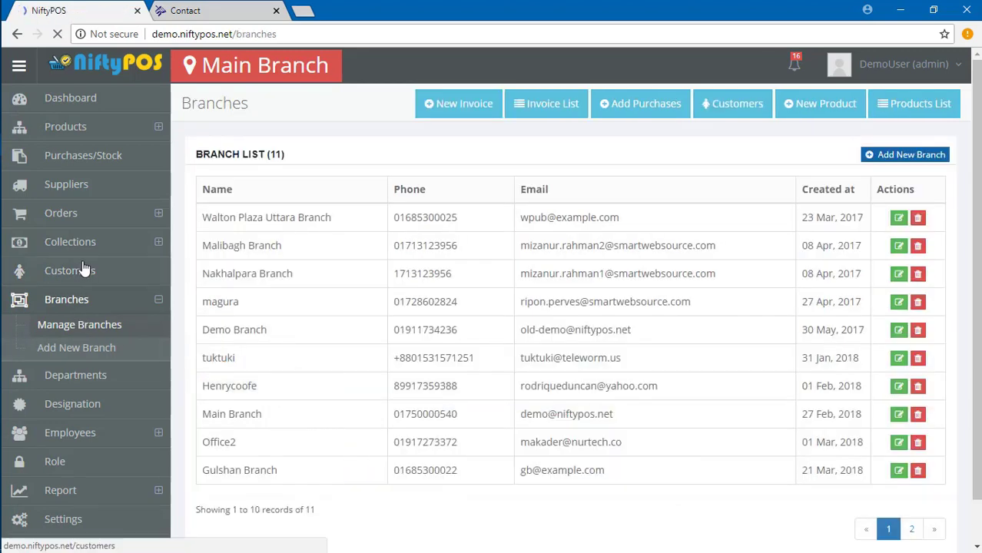
left_click(906, 154)
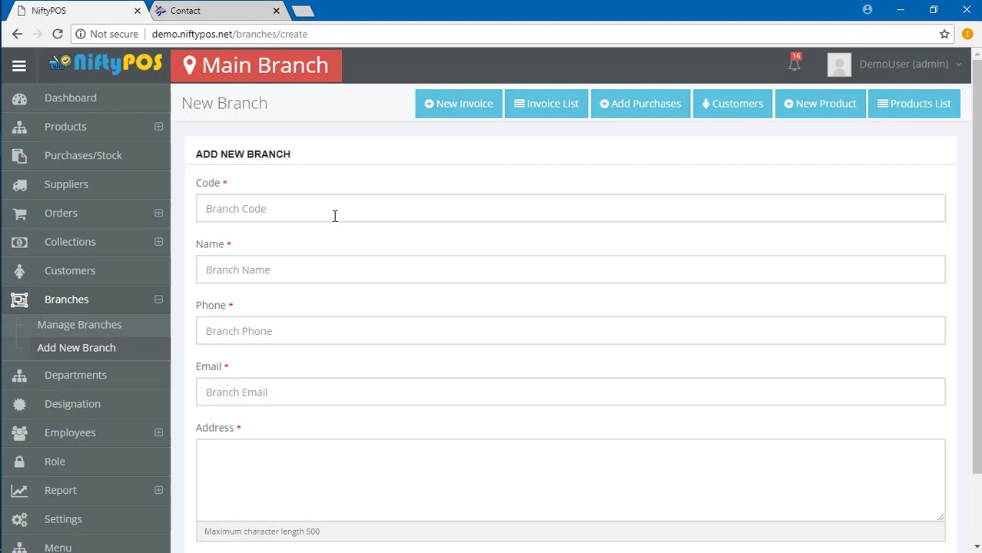
left_click(311, 215)
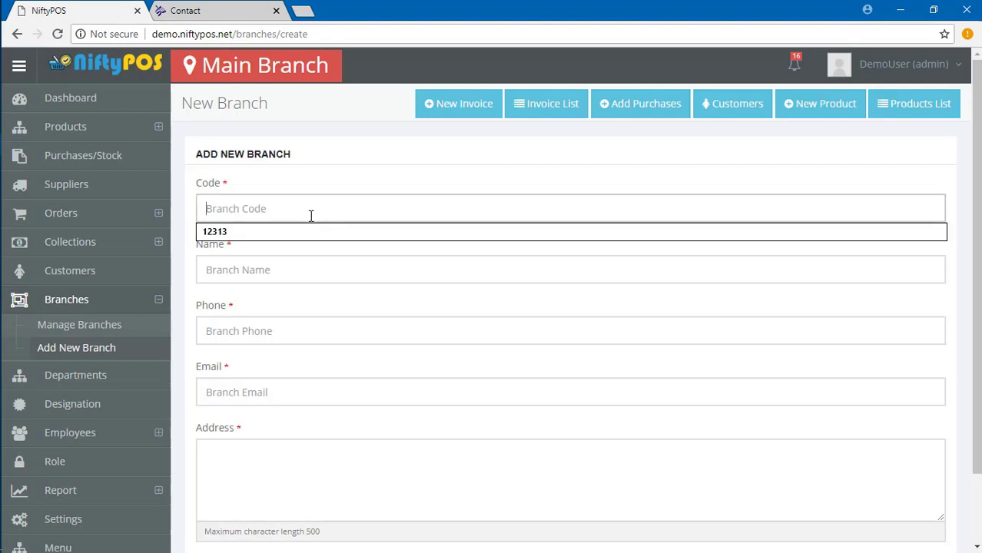
type("4342")
left_click(249, 275)
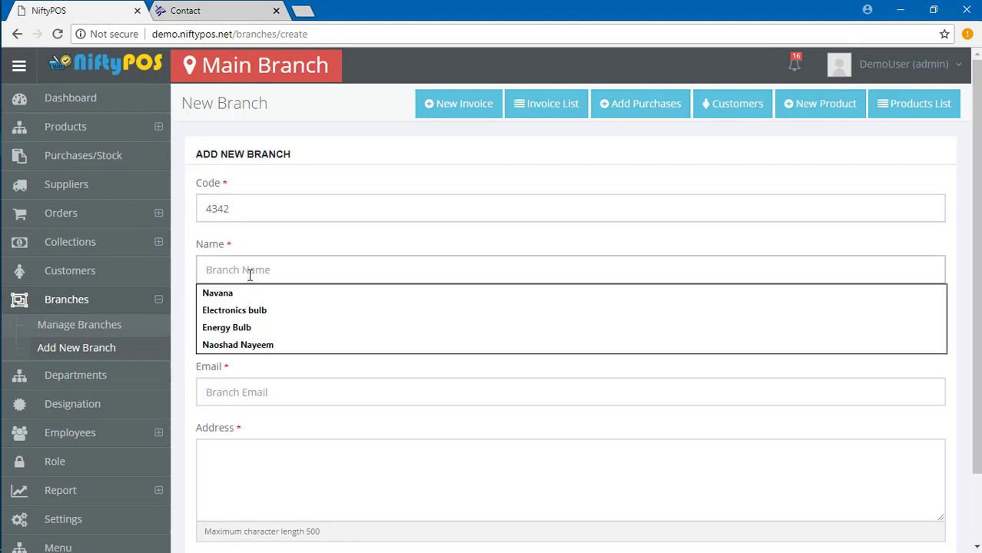
type("S")
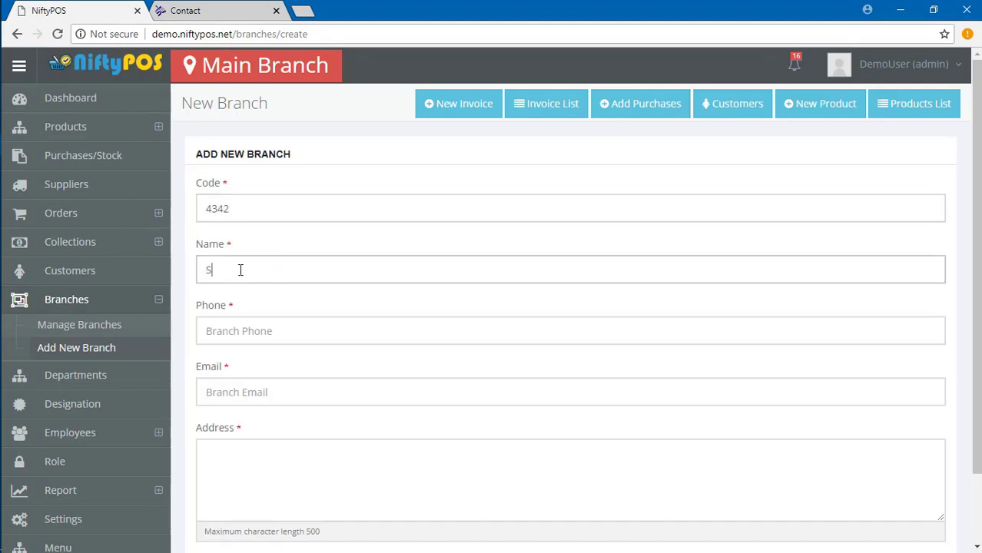
type("mart Web Source B1")
Fill in the branch phone, email and pasted address, then save it.
left_click(244, 353)
left_click_drag(218, 332, 202, 331)
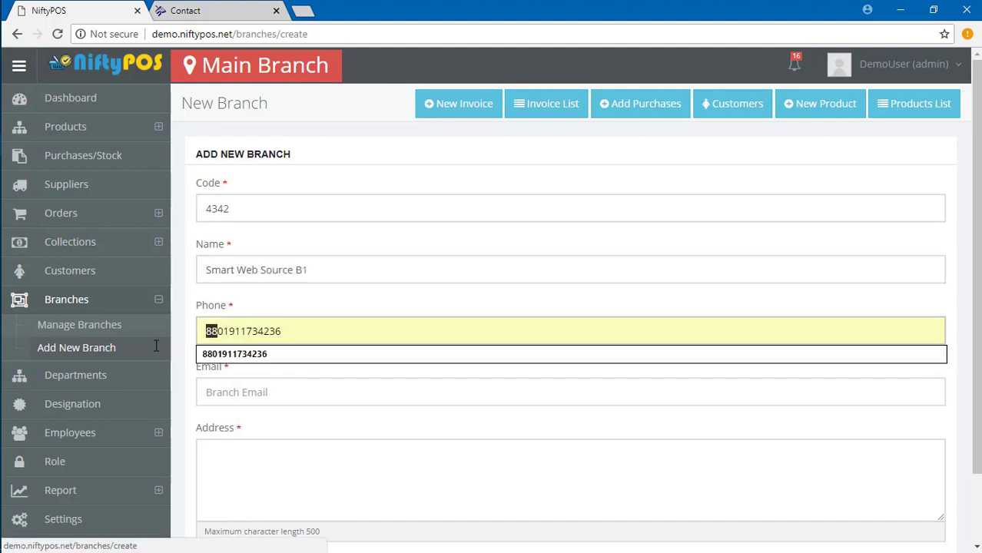
key("BackSpace")
left_click(272, 394)
left_click(241, 450)
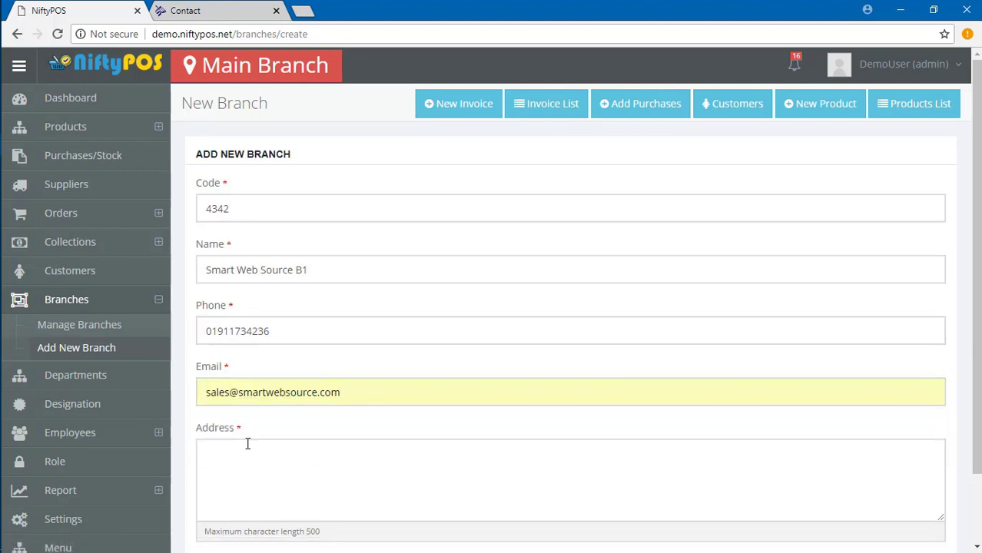
left_click(248, 443)
scroll(253, 403, "down", 2)
type("Shahjalal Complex (6th Floor),  80/A Siddeswari Circular Road, Malibag,  Dhaka 1217, Bangladesh.")
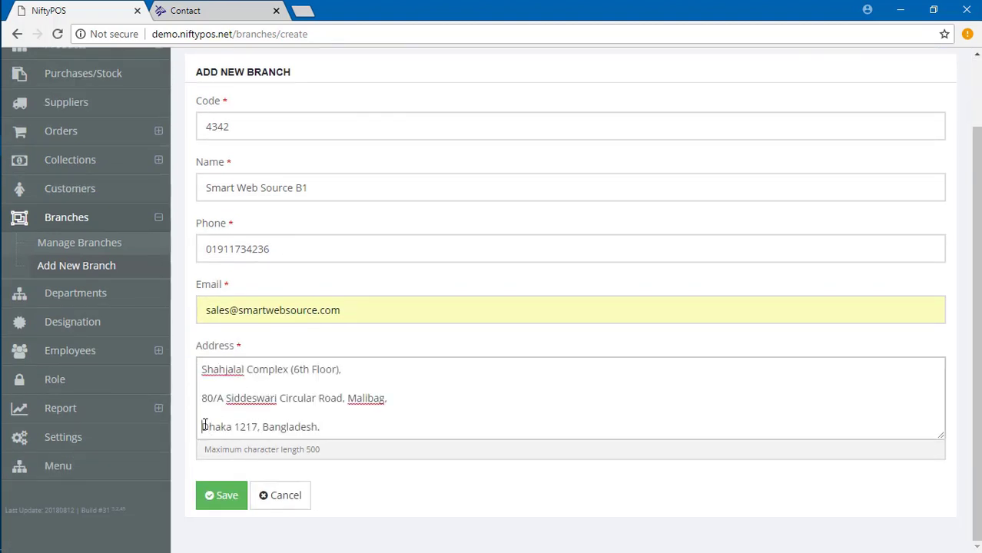
key("BackSpace")
key("BackSpace")
scroll(322, 423, "up", 1)
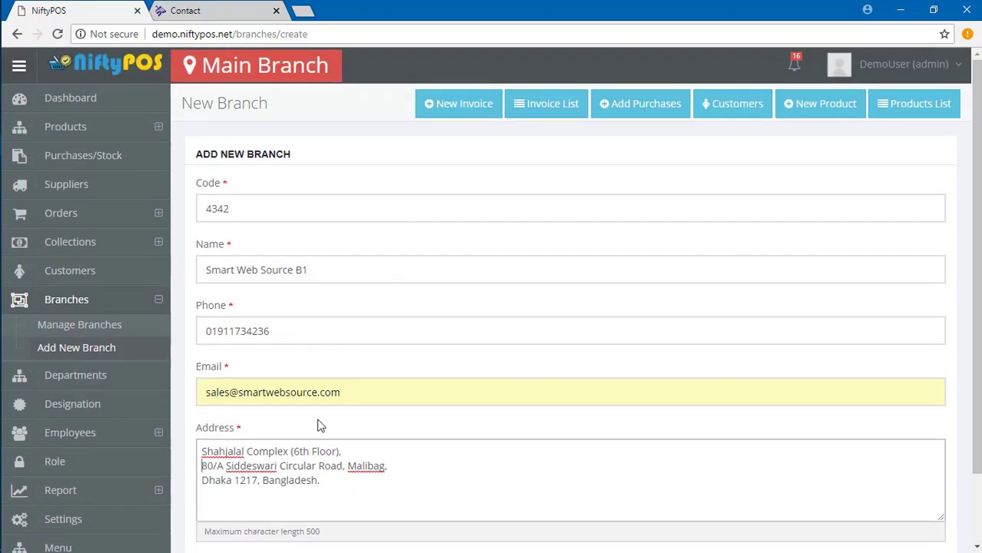
scroll(322, 423, "down", 1)
left_click(222, 495)
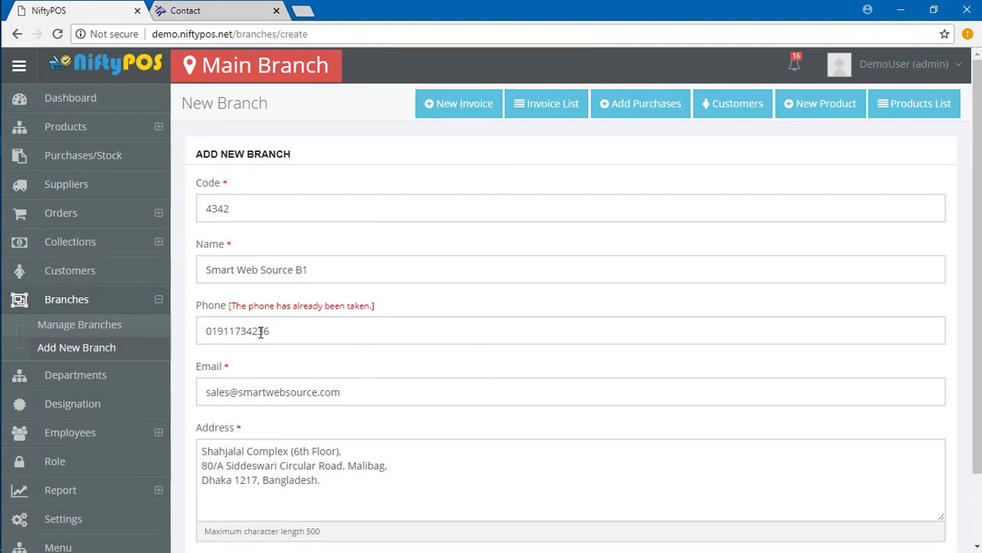
Prefix the duplicate phone number with +88 and resubmit the branch.
left_click(209, 331)
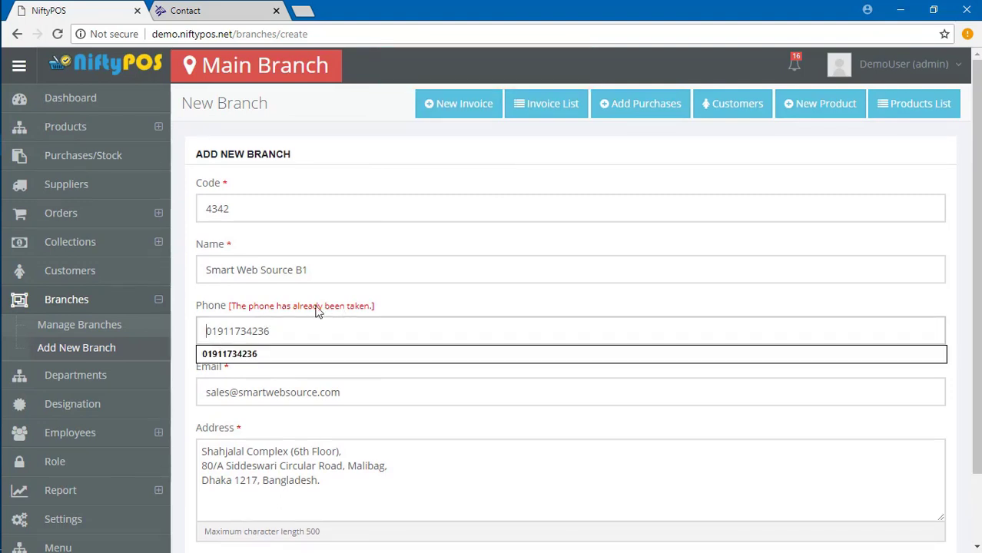
type("+88")
scroll(323, 431, "down", 2)
key("Return")
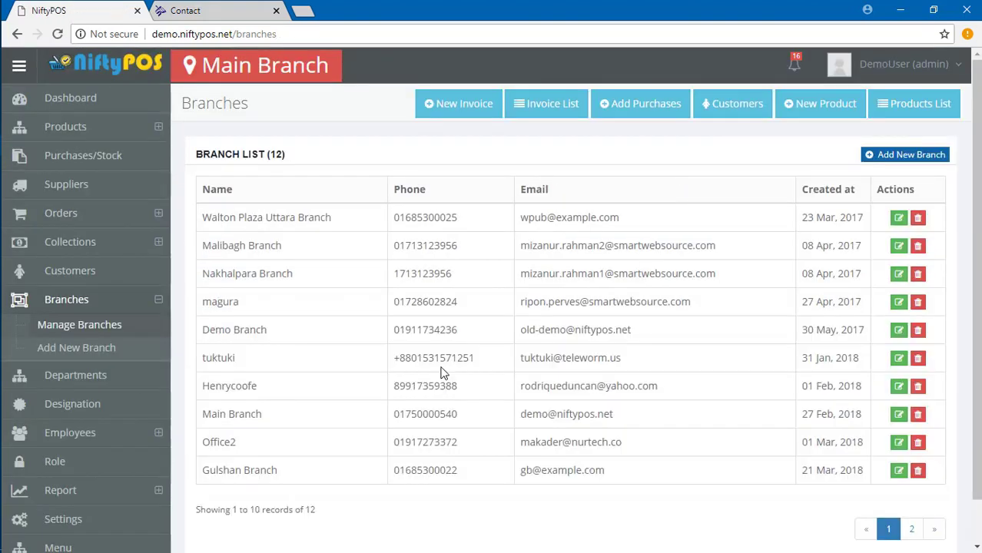
On branch page 2, rename Smart Web Source B1 to 'Smart Web Source B1 edited' and save.
scroll(369, 406, "down", 1)
scroll(365, 408, "up", 1)
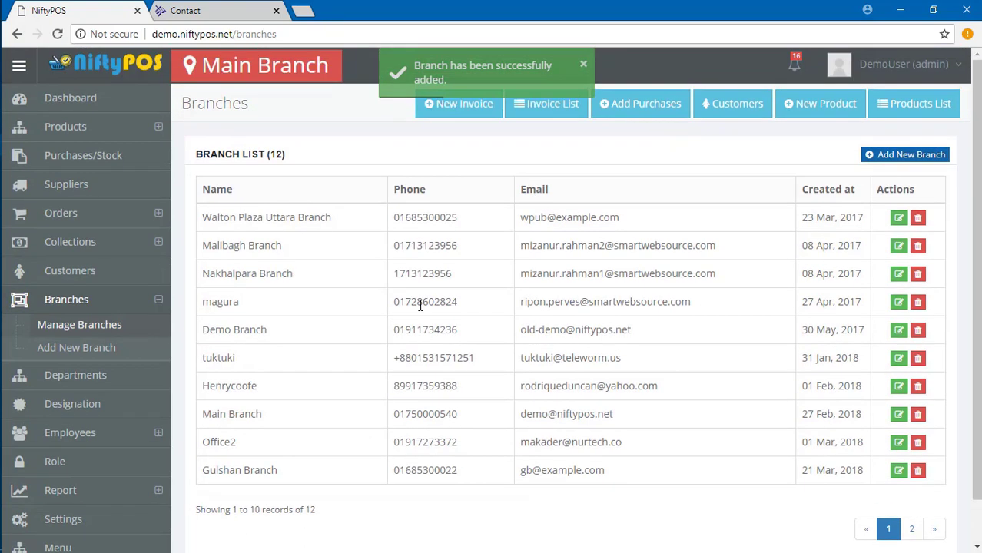
left_click(911, 527)
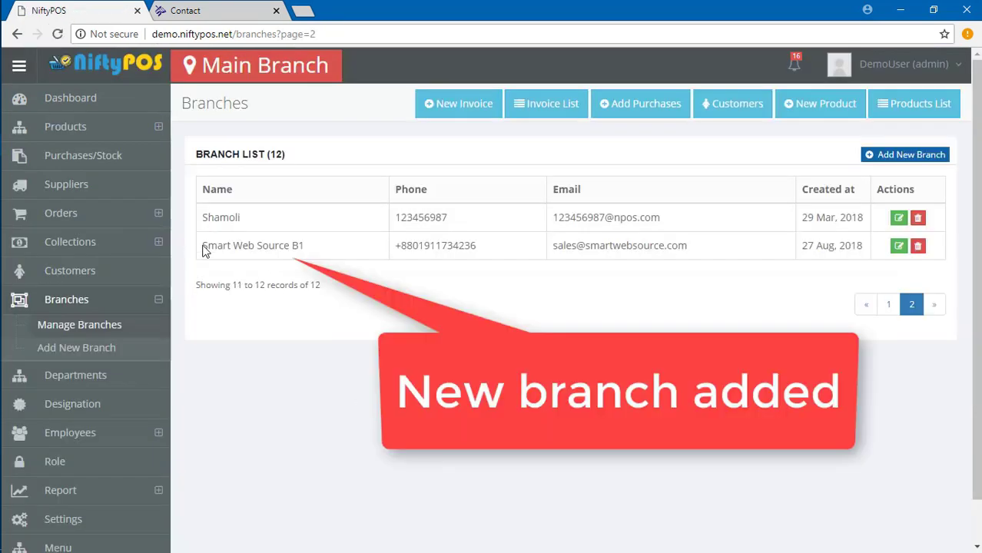
left_click_drag(204, 245, 347, 244)
left_click(348, 249)
left_click(899, 246)
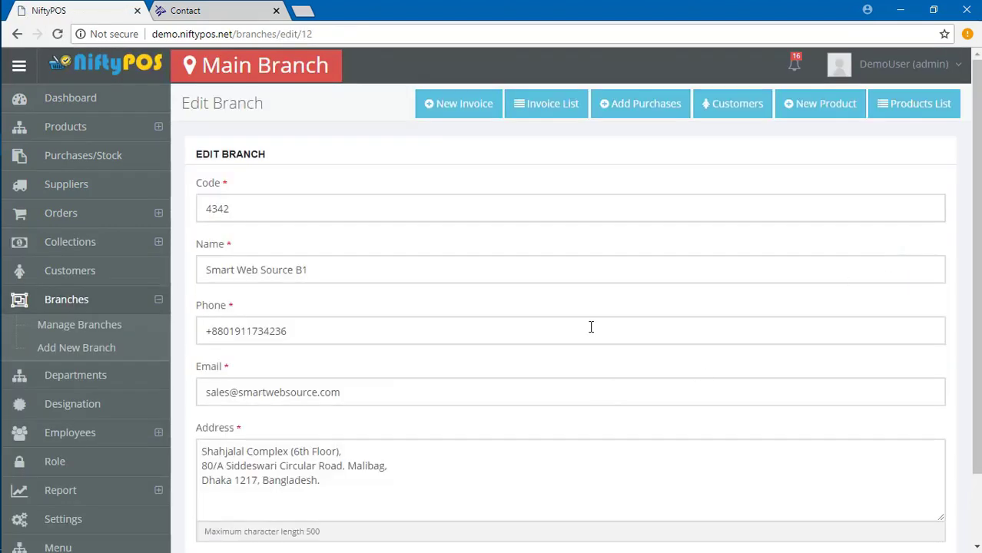
scroll(458, 381, "down", 1)
scroll(359, 274, "up", 1)
scroll(360, 274, "down", 1)
left_click(340, 184)
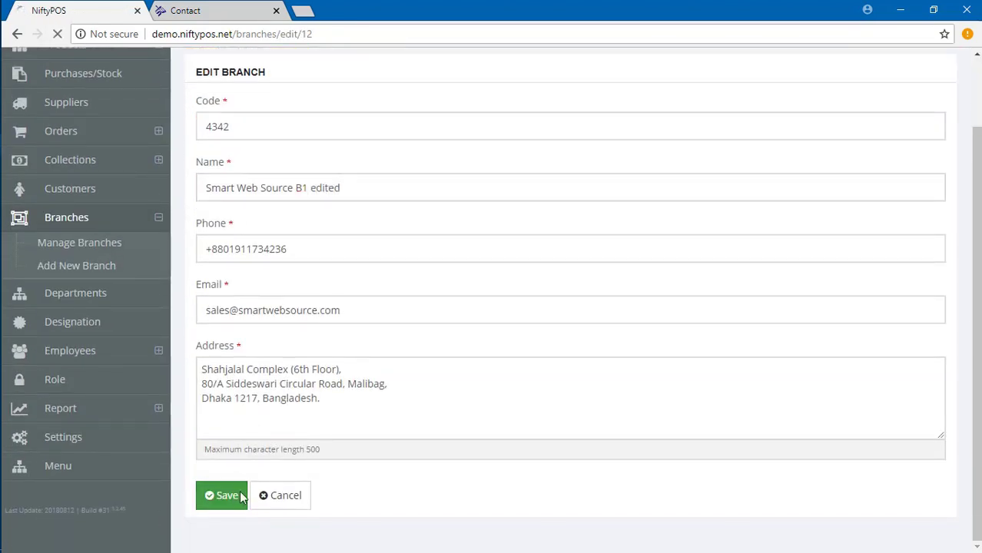
left_click(218, 496)
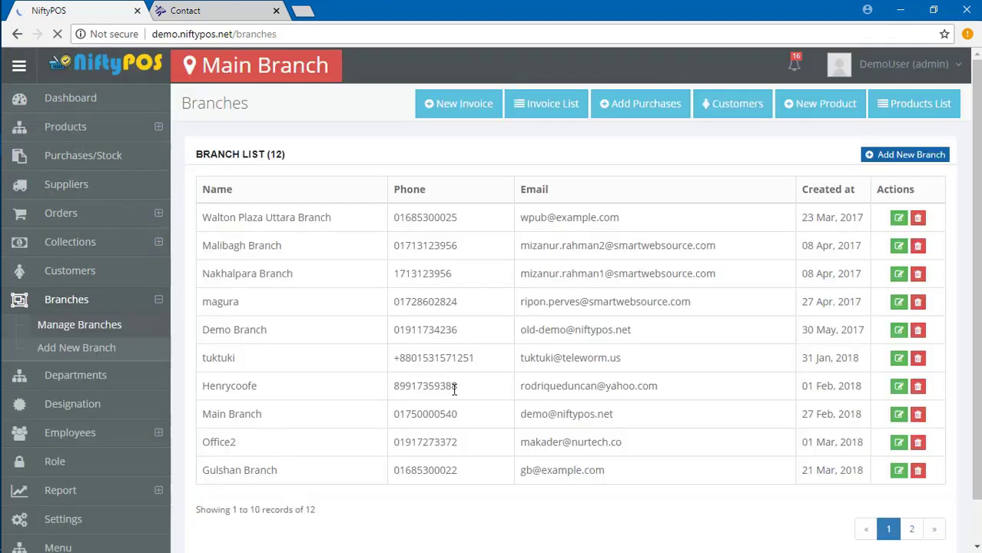
Cancel deleting Smart Web Source B1 edited, then delete the magura branch on page 1.
left_click(912, 530)
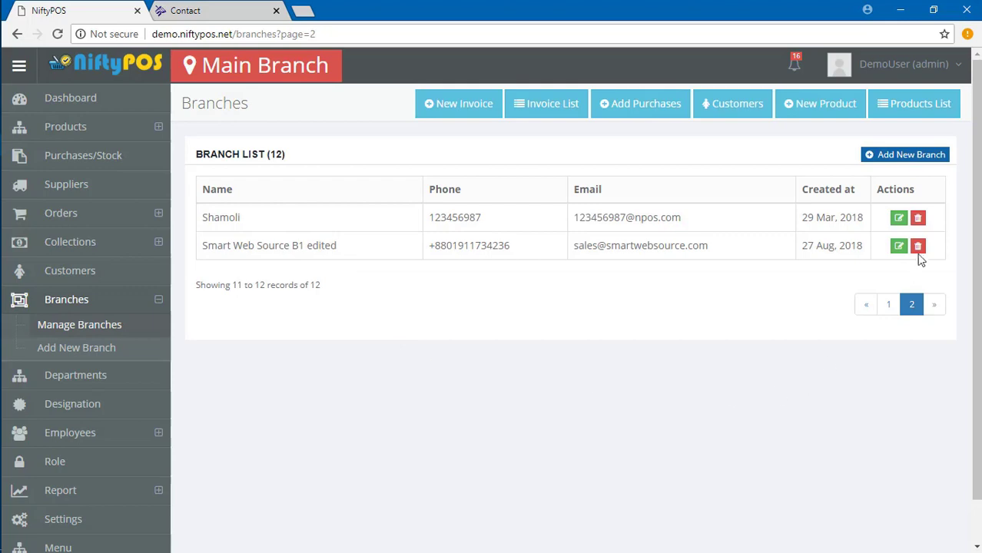
left_click(918, 246)
left_click(643, 165)
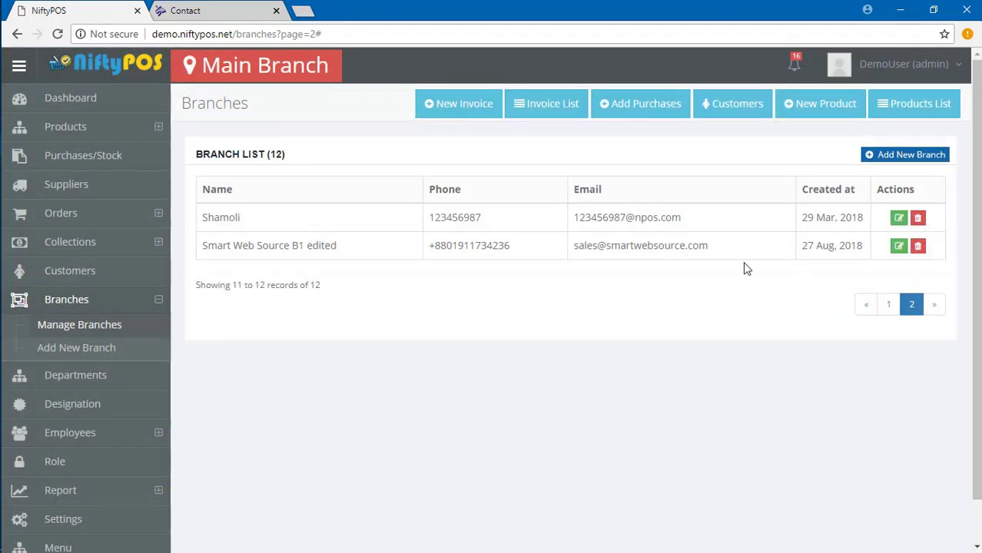
left_click(882, 310)
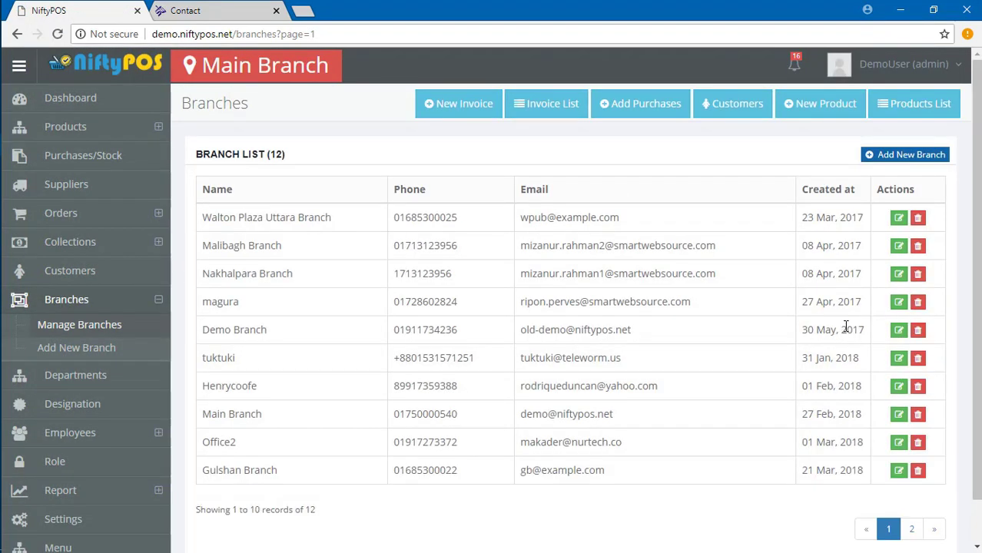
left_click(918, 302)
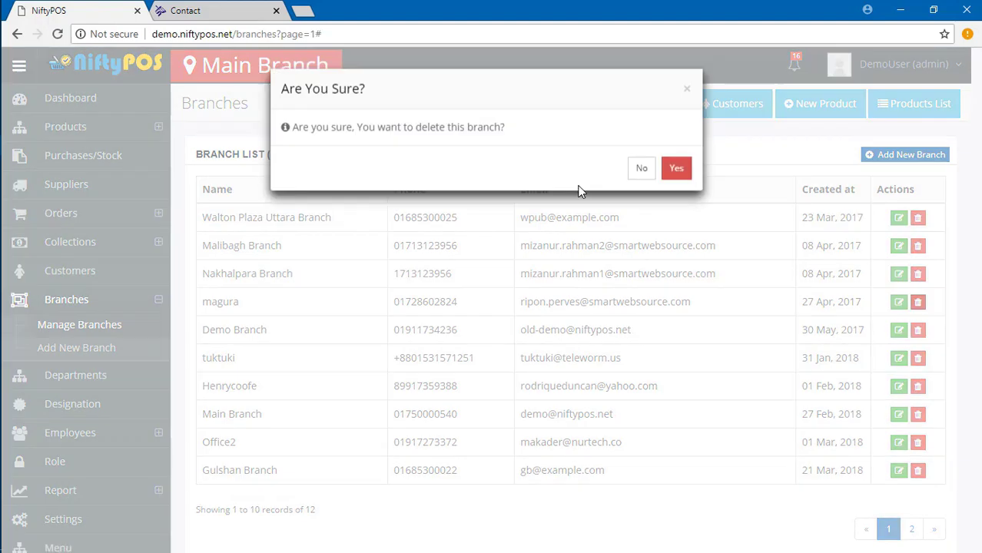
left_click(676, 170)
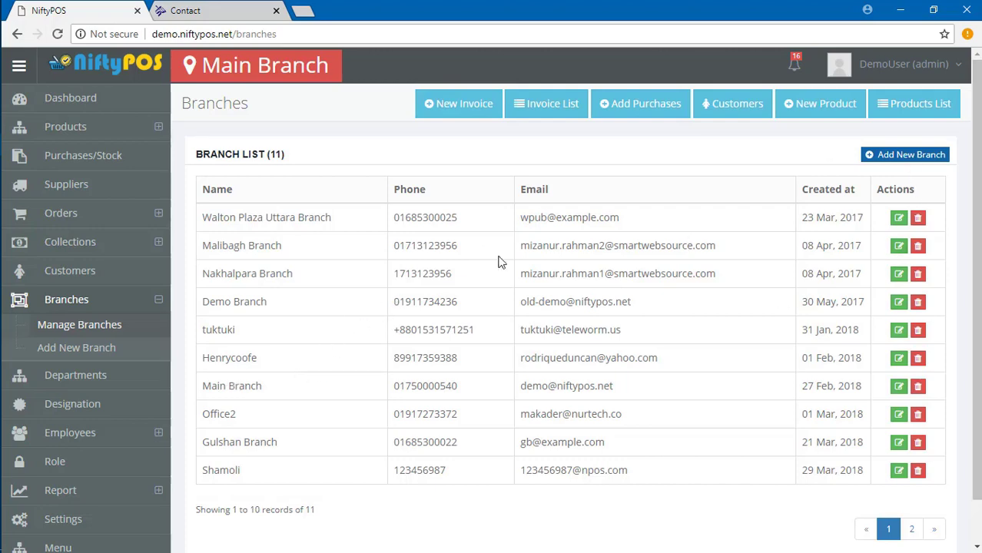
left_click(891, 159)
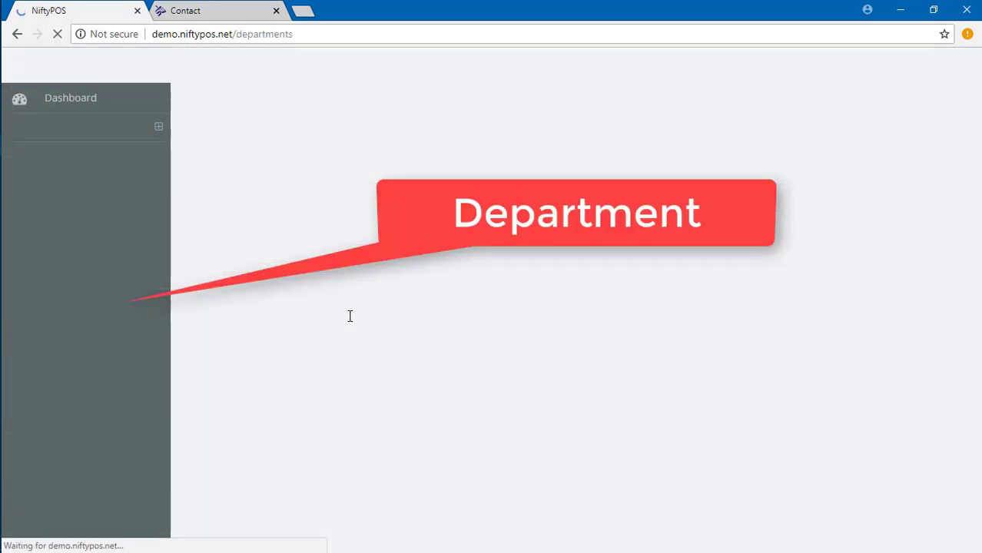
Add department 'Product Collection' with details 'This department will collect products.'.
left_click(901, 156)
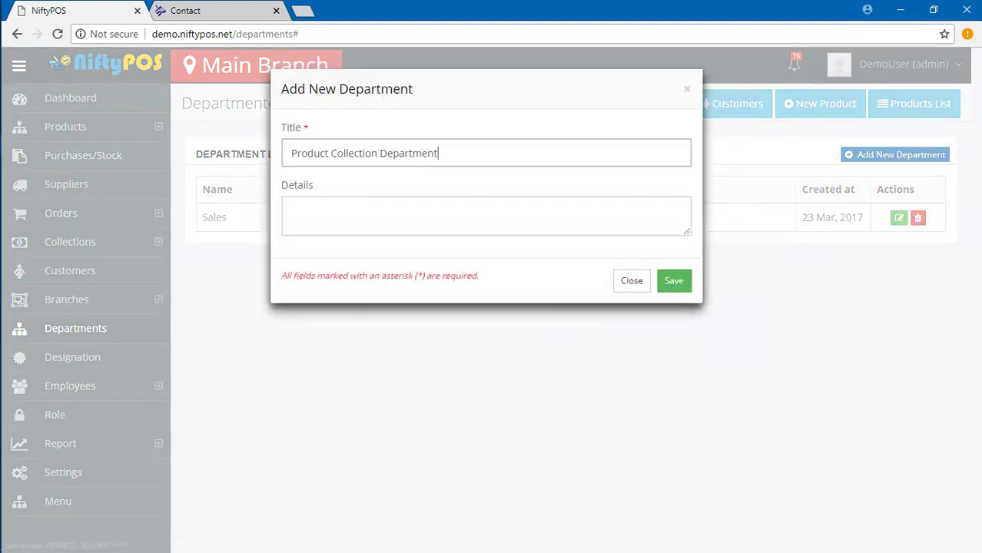
double_click(386, 152)
key("BackSpace")
left_click(338, 217)
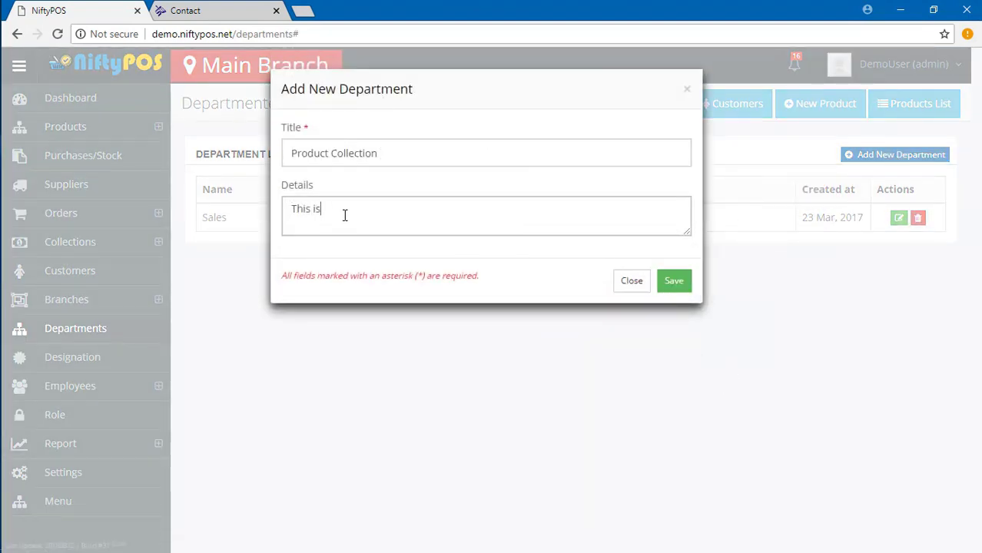
type("This department will collect products.")
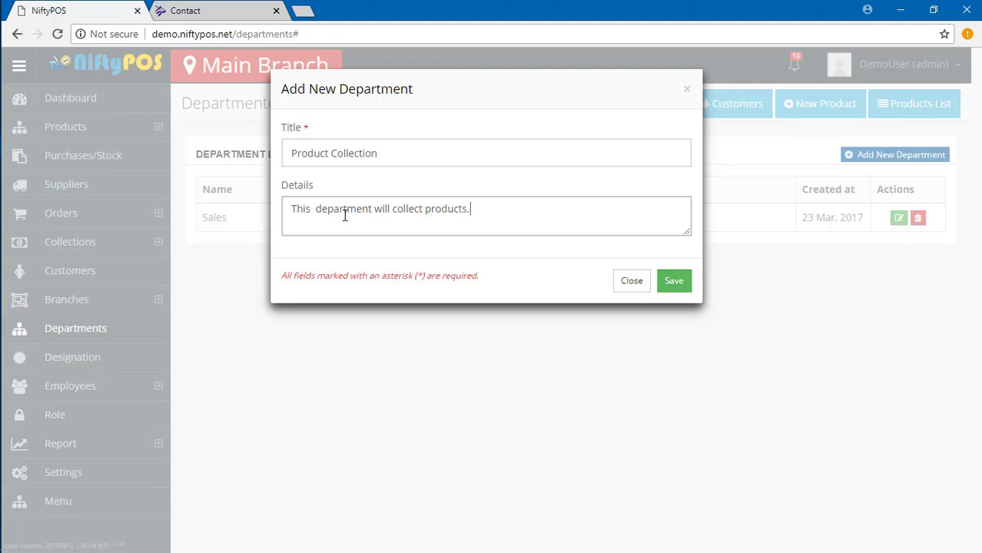
left_click(673, 282)
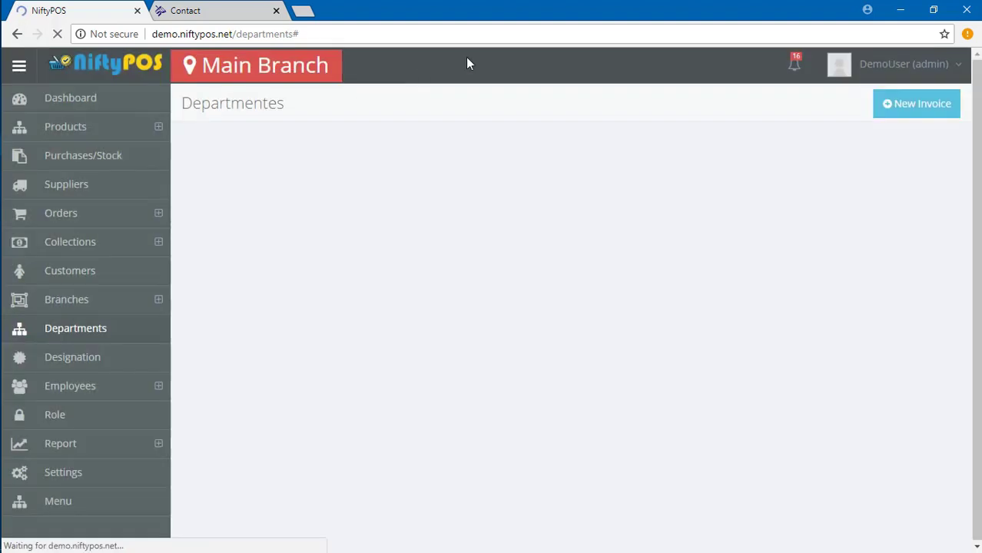
triple_click(332, 255)
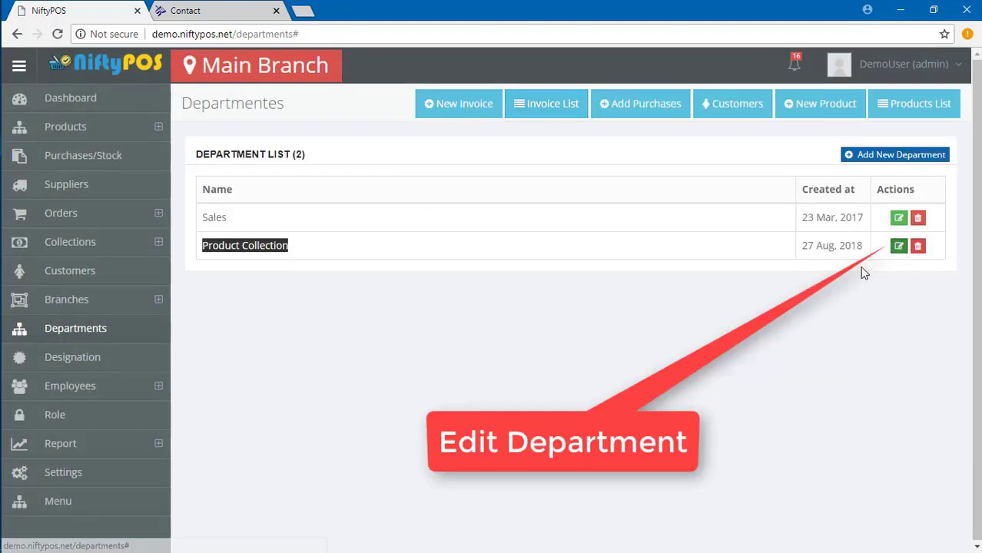
Rename the Product Collection department to 'Product Collection edited'.
left_click(899, 247)
left_click(434, 161)
type("edited")
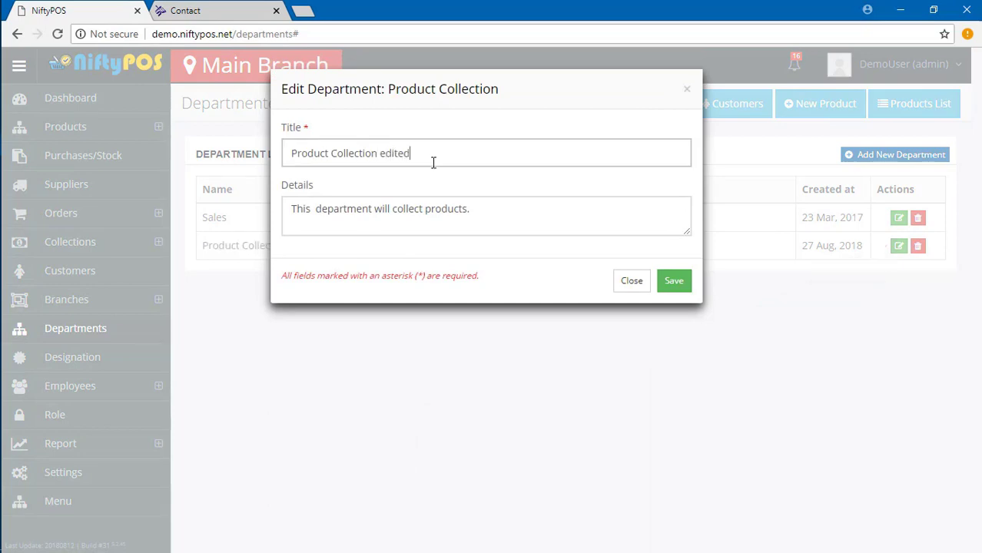
key("Return")
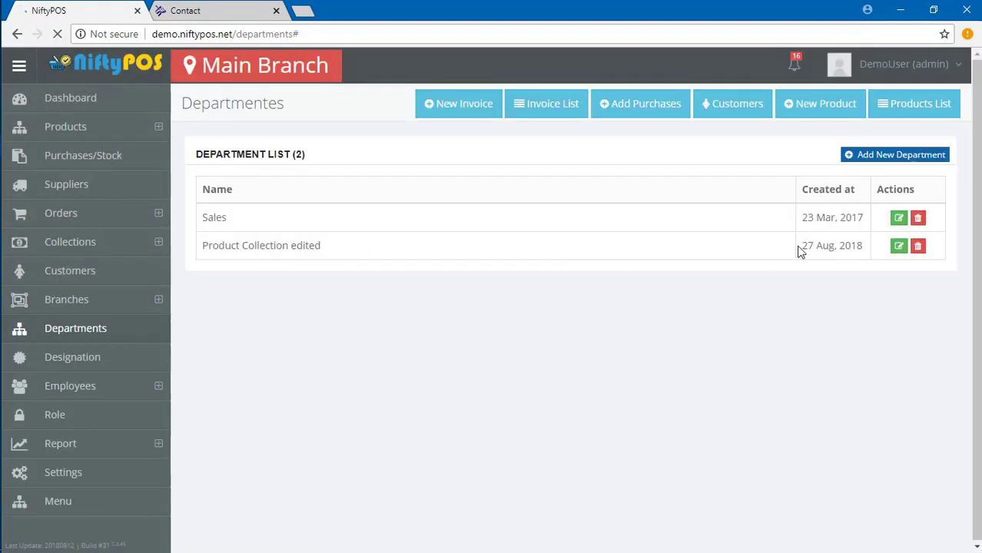
Delete the 'Product Collection edited' department and go to the Designations page.
left_click(918, 245)
left_click(676, 167)
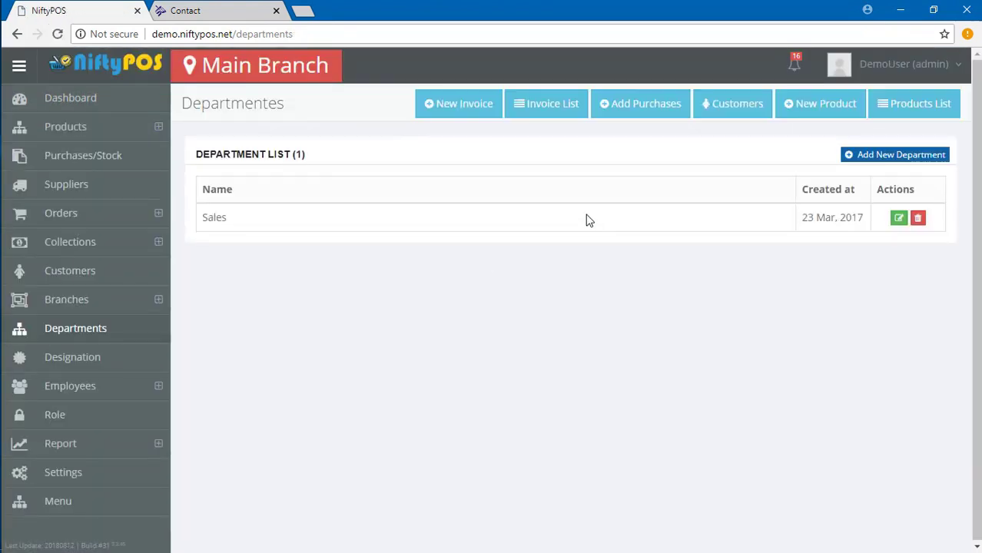
left_click(77, 359)
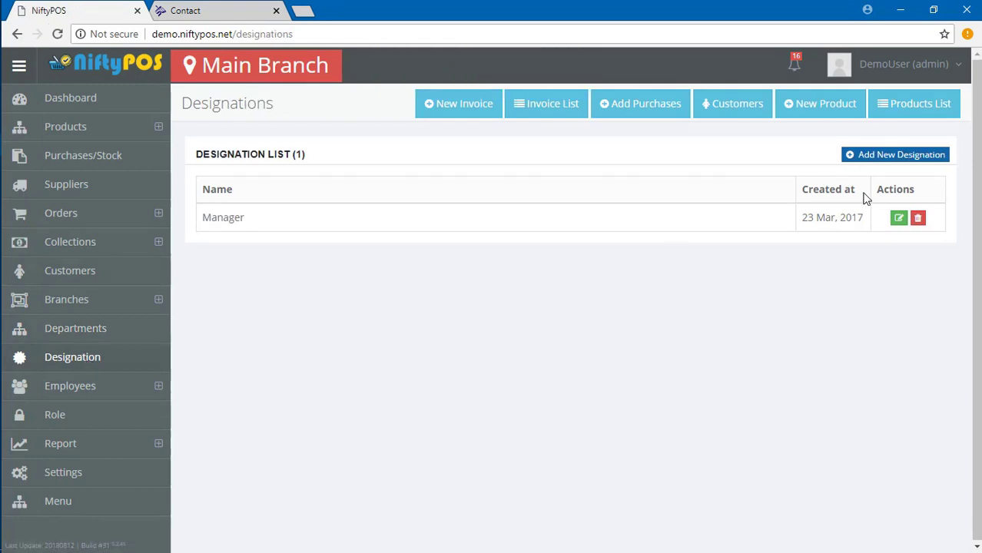
Create designation 'Sales Man' in Sales, described 'This is sales man designation.'.
left_click(851, 156)
left_click(348, 146)
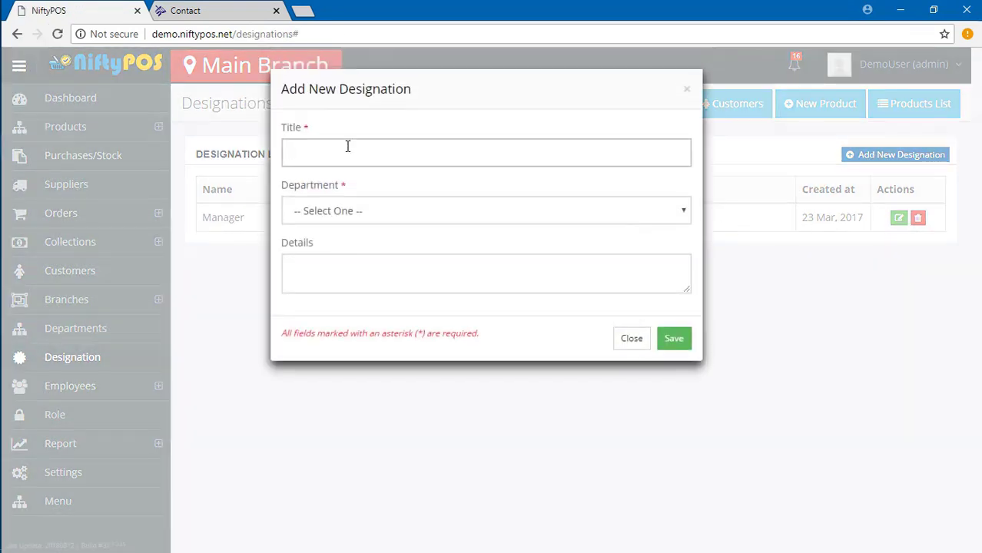
type("Sales Man")
left_click(416, 213)
left_click(339, 230)
left_click(347, 265)
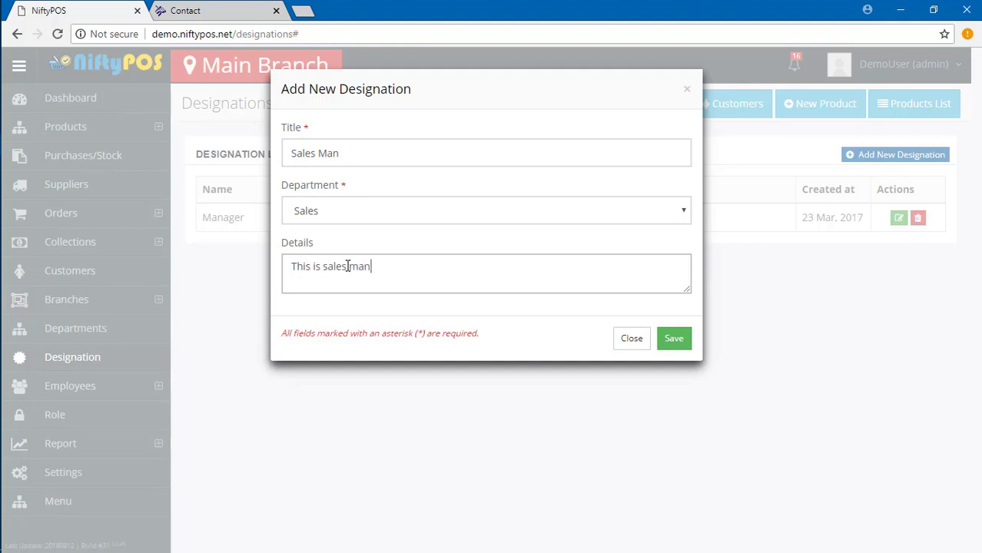
type("nation.")
left_click(669, 343)
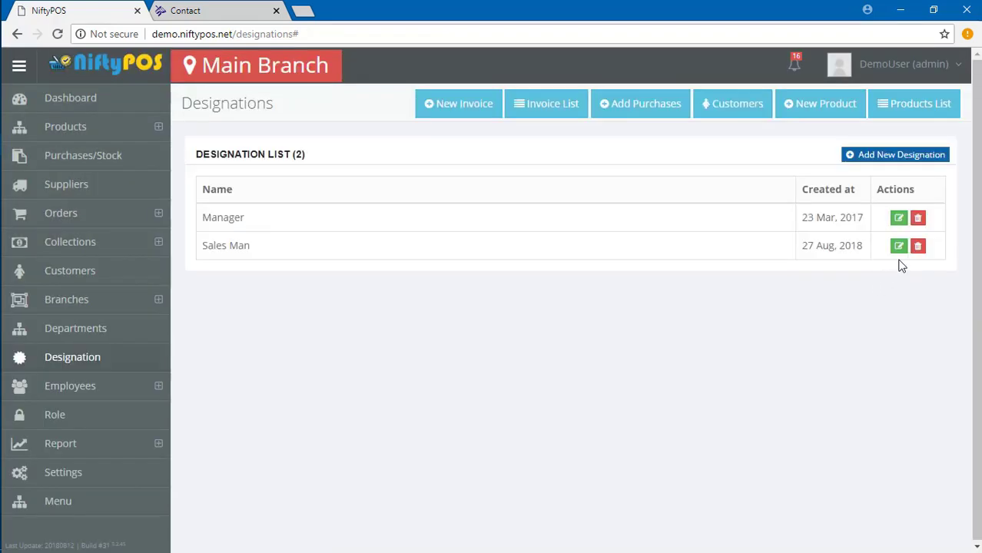
left_click(899, 246)
Rename the designation to 'Sales Man edited.', keeping Sales as its department.
left_click(346, 212)
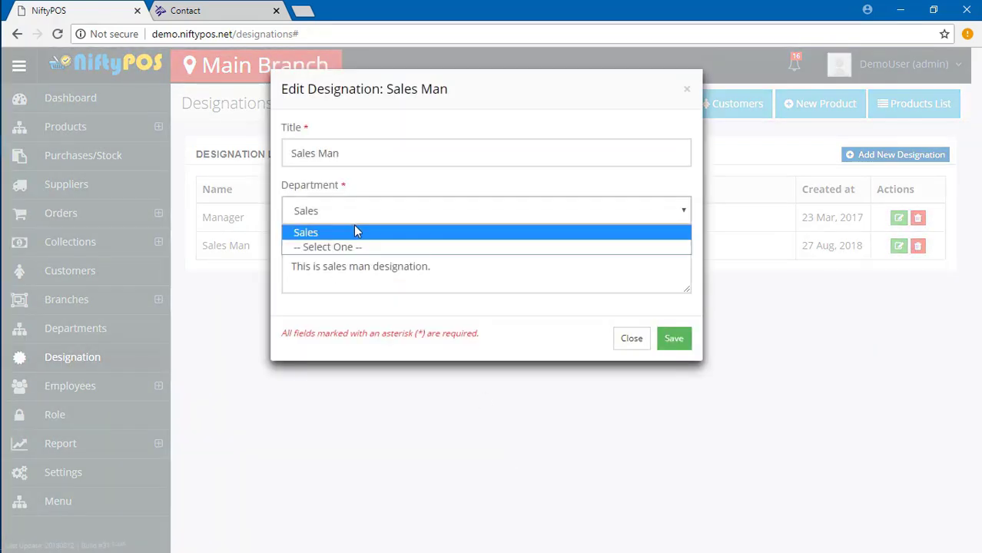
left_click(355, 231)
type("dited.")
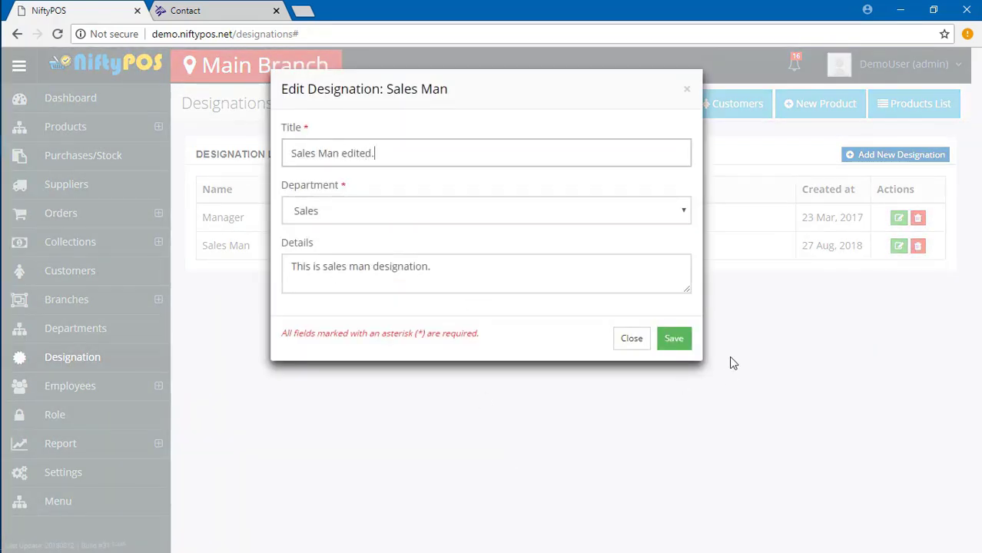
left_click(673, 339)
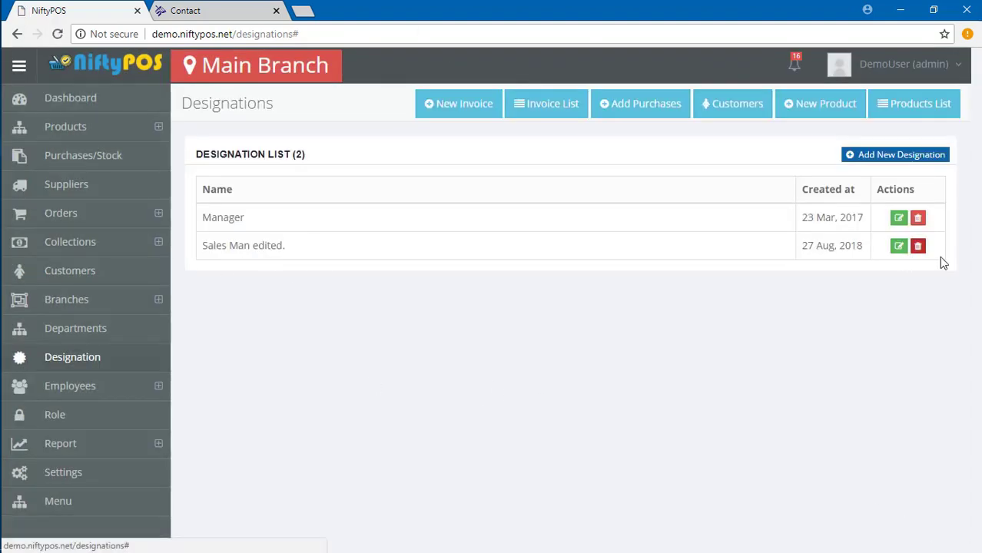
Delete the 'Sales Man edited.' designation, leaving only Manager.
left_click(918, 246)
left_click(680, 229)
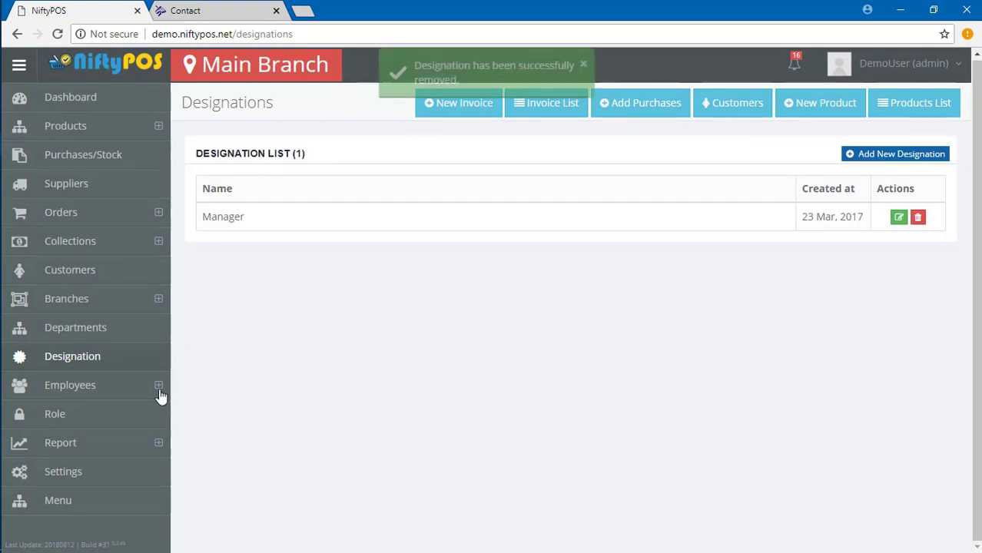
left_click(157, 388)
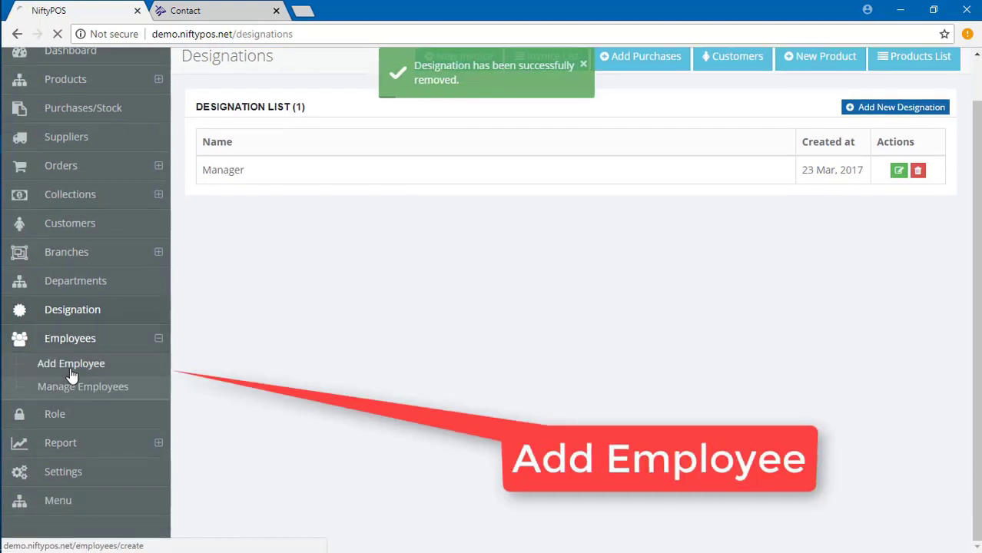
Start a new employee at branch Smart Web Source B1 edited with the branch-manager role.
left_click(71, 366)
left_click(313, 223)
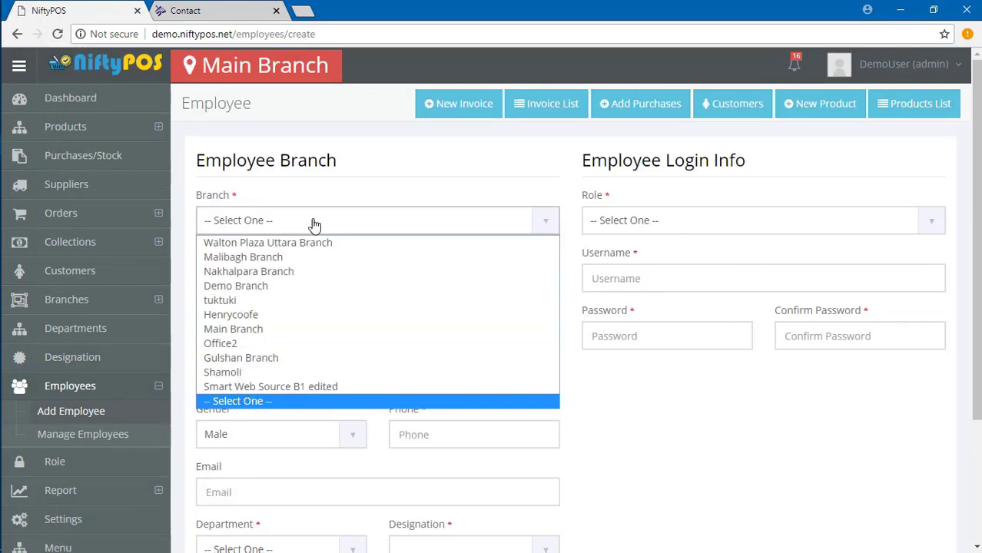
left_click(313, 222)
scroll(423, 164, "down", 1)
left_click(430, 156)
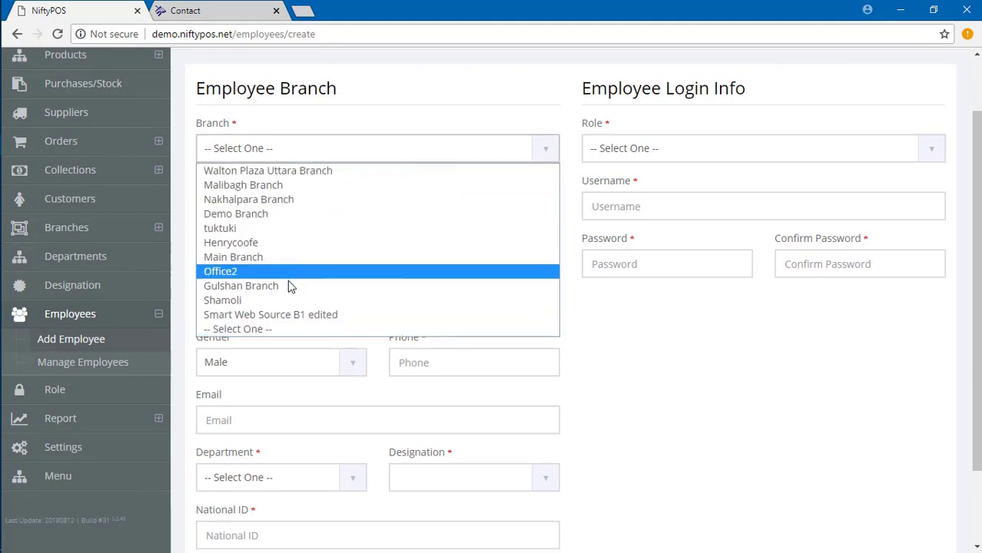
left_click(280, 315)
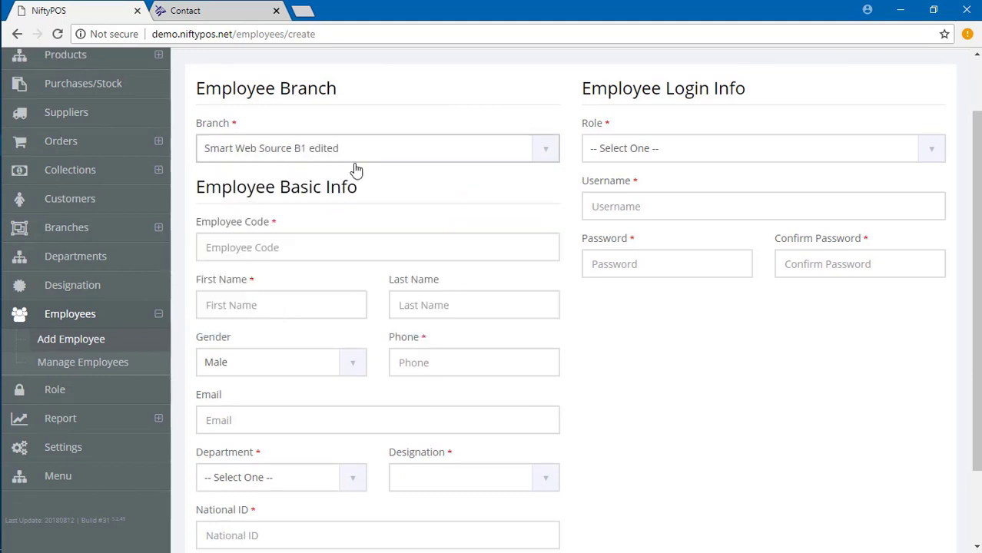
left_click(688, 150)
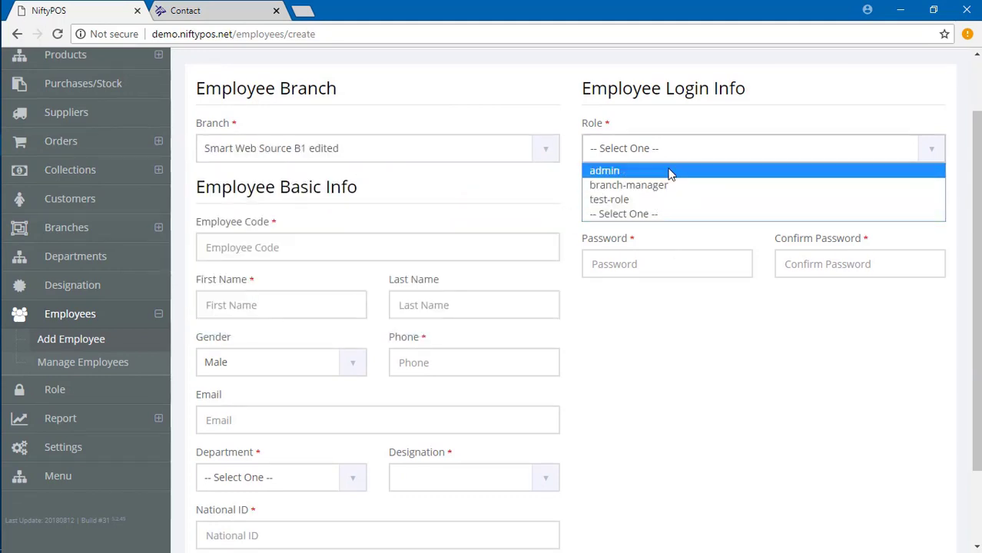
left_click(616, 185)
scroll(533, 221, "down", 1)
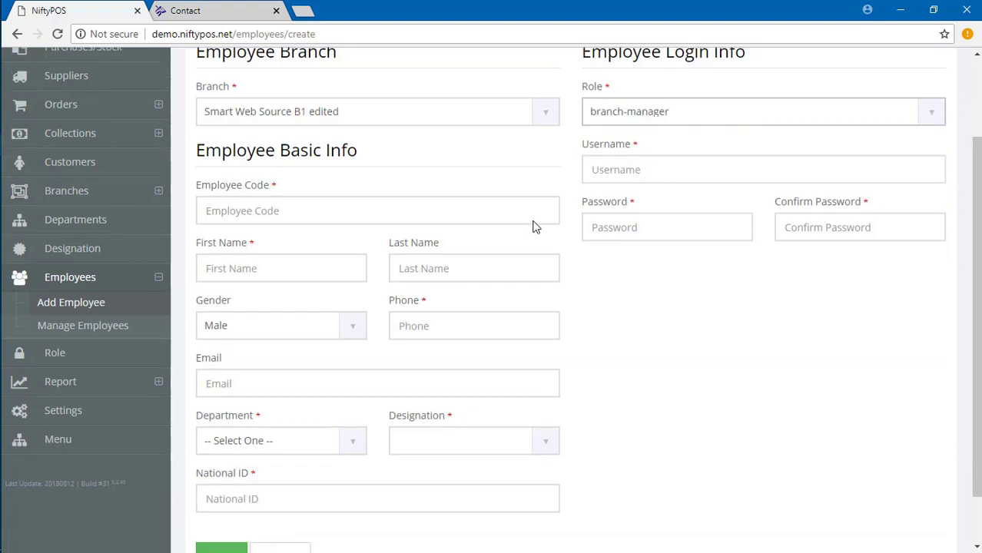
left_click(639, 134)
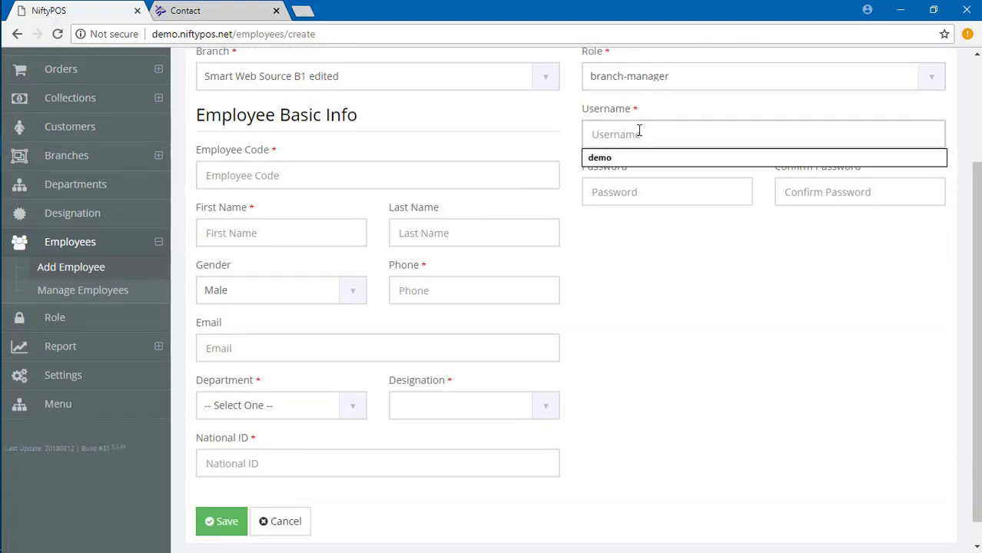
type("alispro")
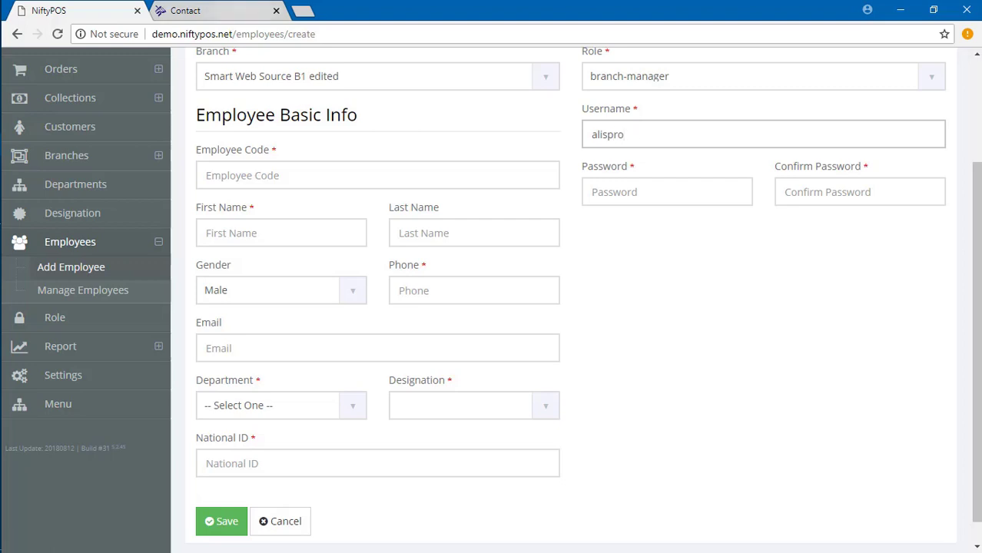
left_click(312, 178)
type("6343")
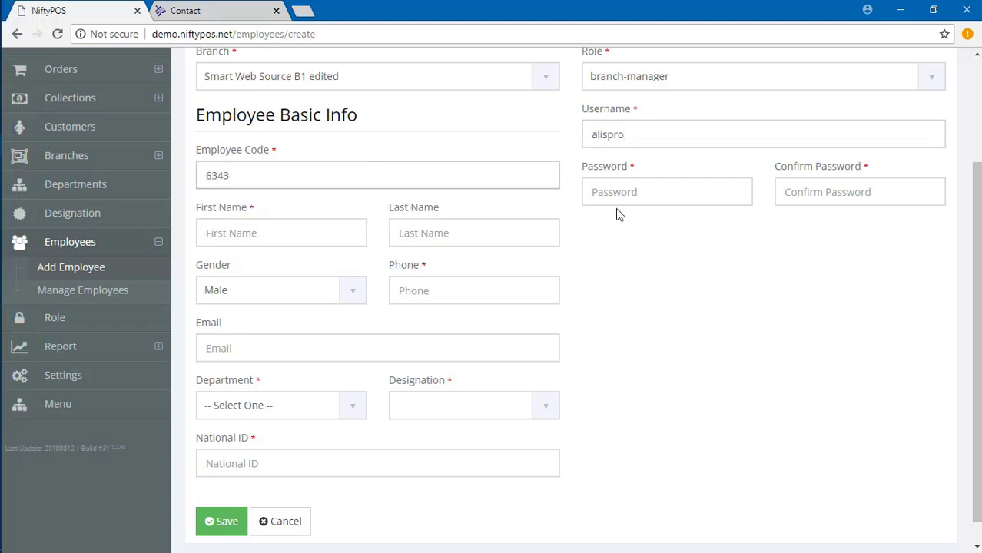
left_click(618, 199)
type("1")
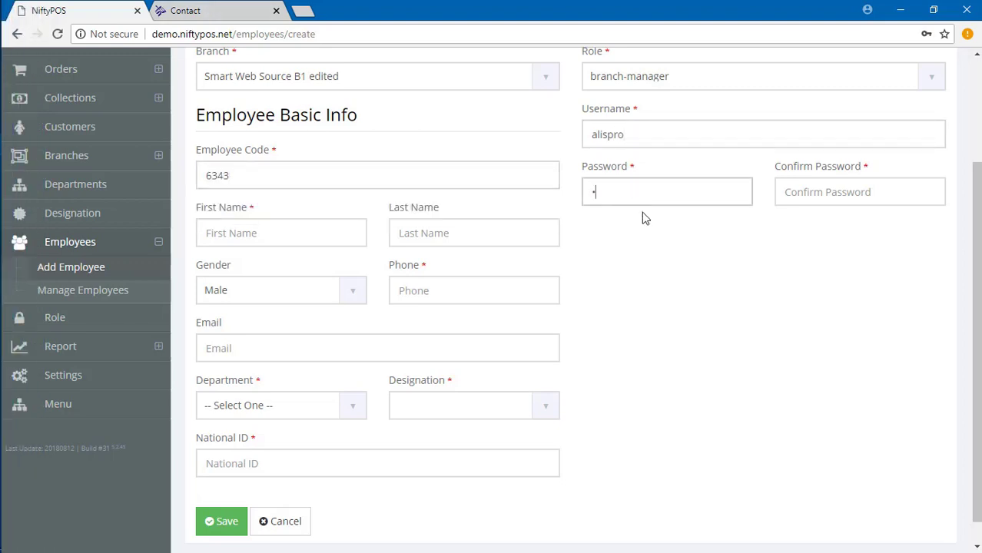
key("Tab")
type("12345")
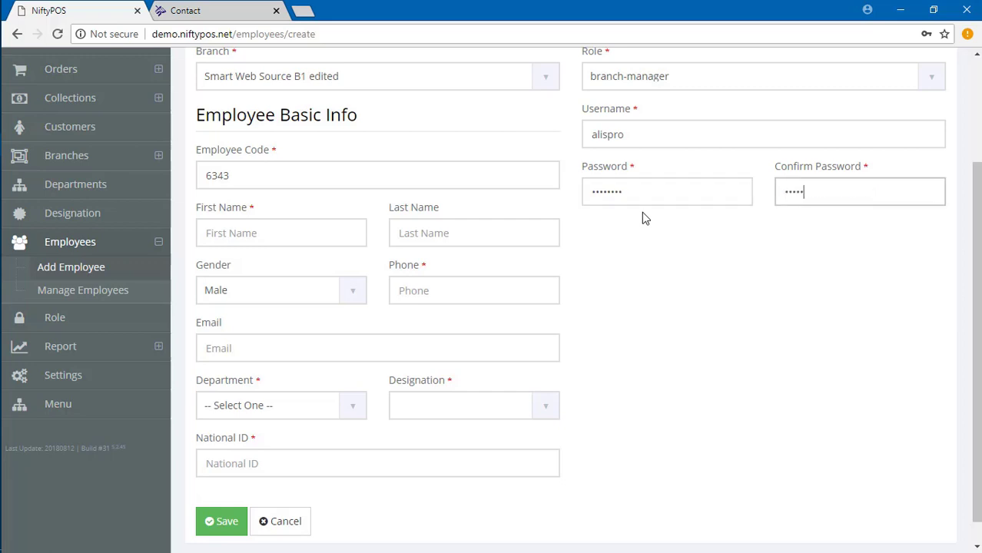
Fill in the employee's first and last name, and use the saved phone and e-mail suggestions.
left_click(263, 233)
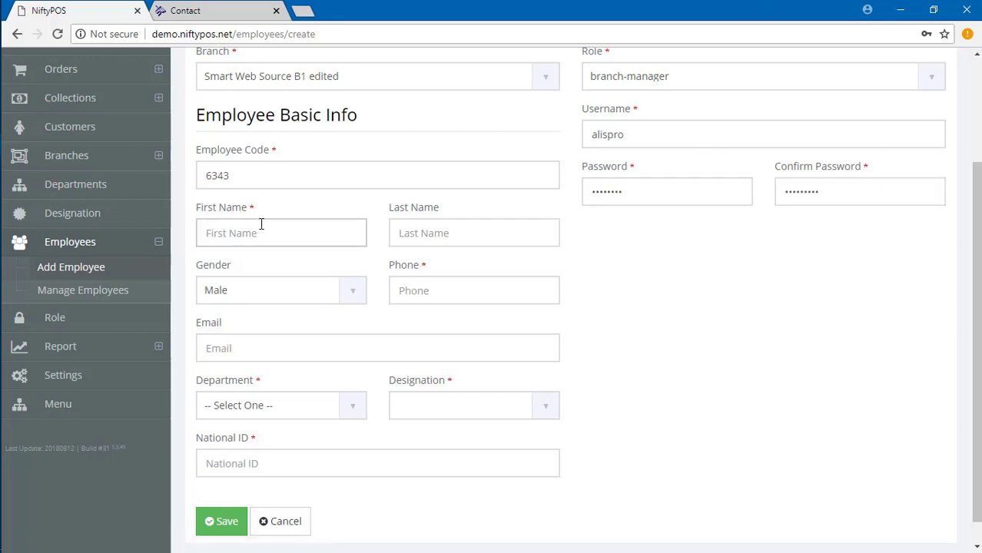
type("Alis")
type("pro")
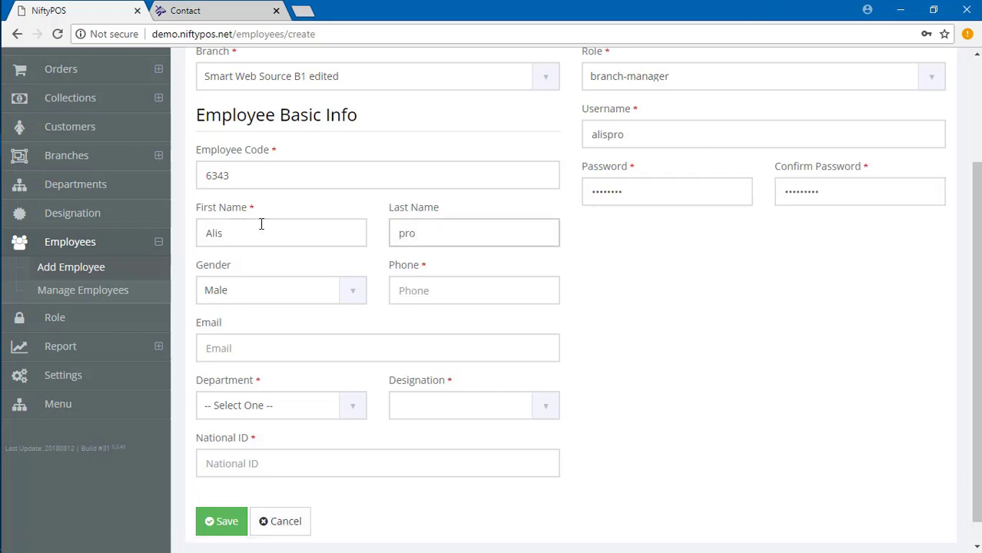
key("BackSpace")
key("BackSpace")
key("BackSpace")
type("P")
scroll(281, 282, "down", 1)
left_click(424, 261)
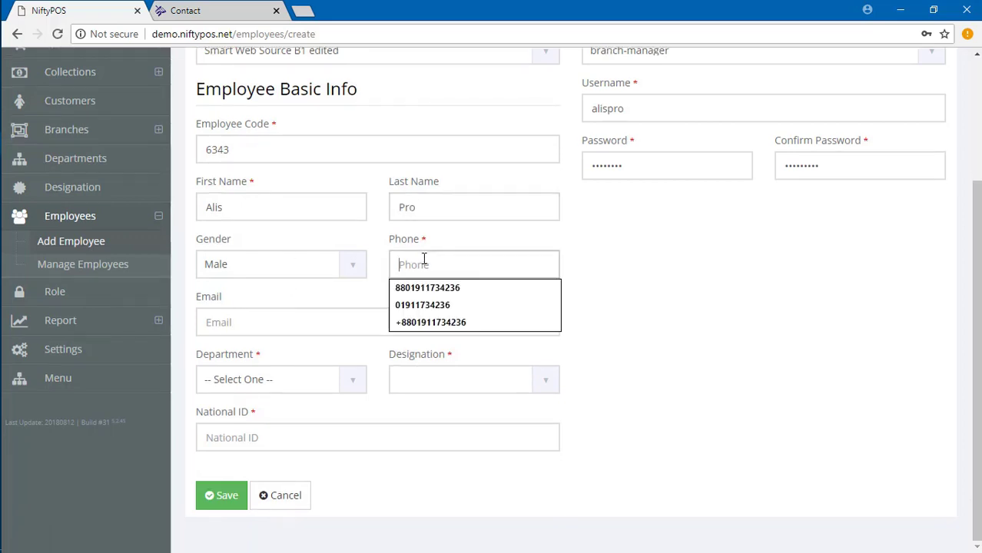
left_click(421, 288)
left_click(401, 264)
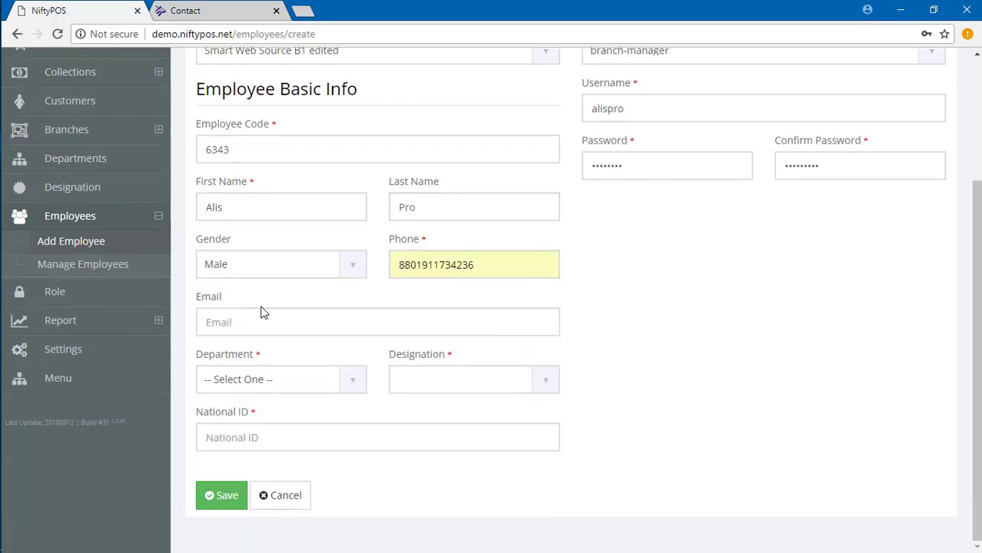
left_click(230, 321)
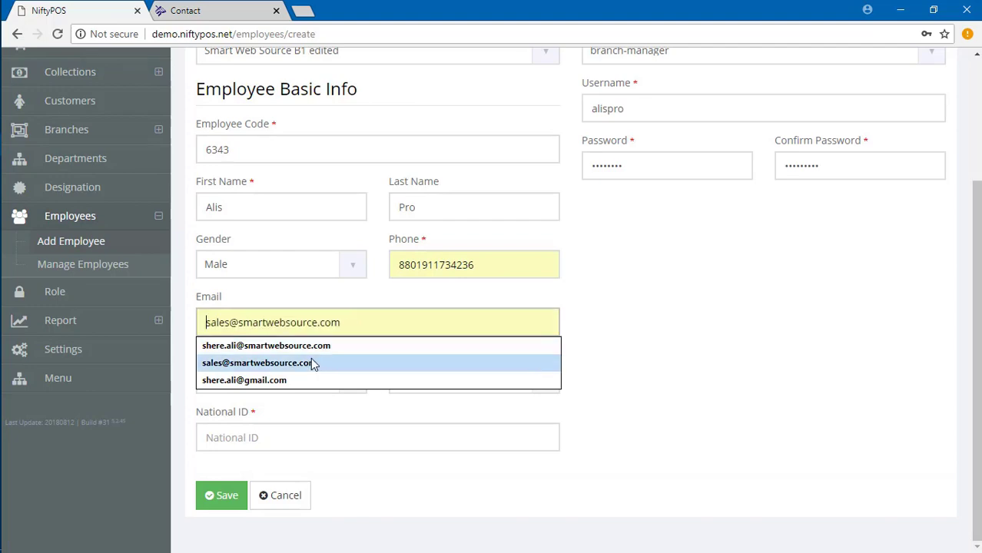
left_click(311, 363)
Set department Sales and designation Manager, and enter the employee's national ID.
left_click(215, 380)
left_click(211, 400)
left_click(442, 380)
left_click(421, 415)
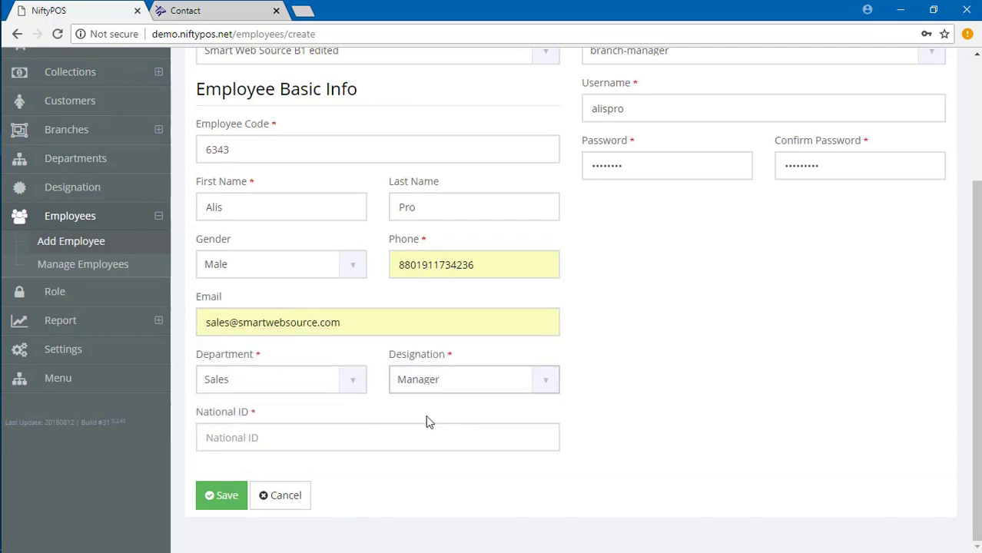
scroll(395, 416, "up", 3)
scroll(410, 416, "down", 3)
left_click(270, 441)
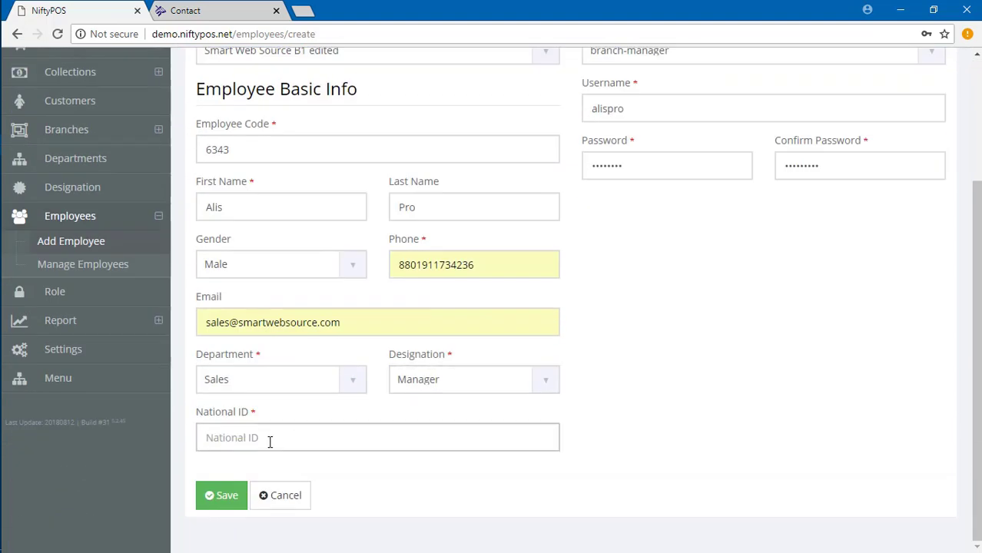
scroll(509, 241, "up", 3)
scroll(509, 241, "down", 3)
Save the new employee record and decline Chrome's offer to store the password.
left_click(222, 496)
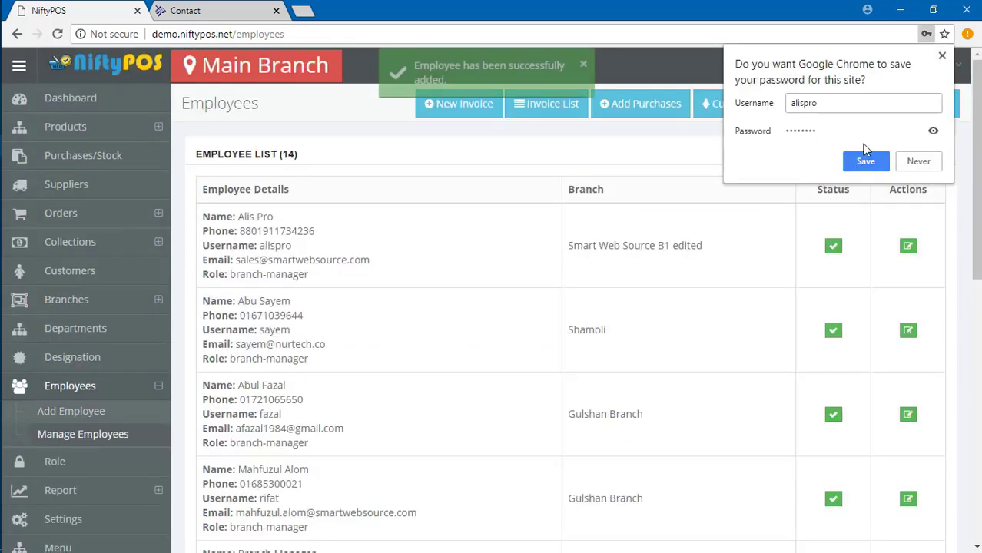
left_click(920, 163)
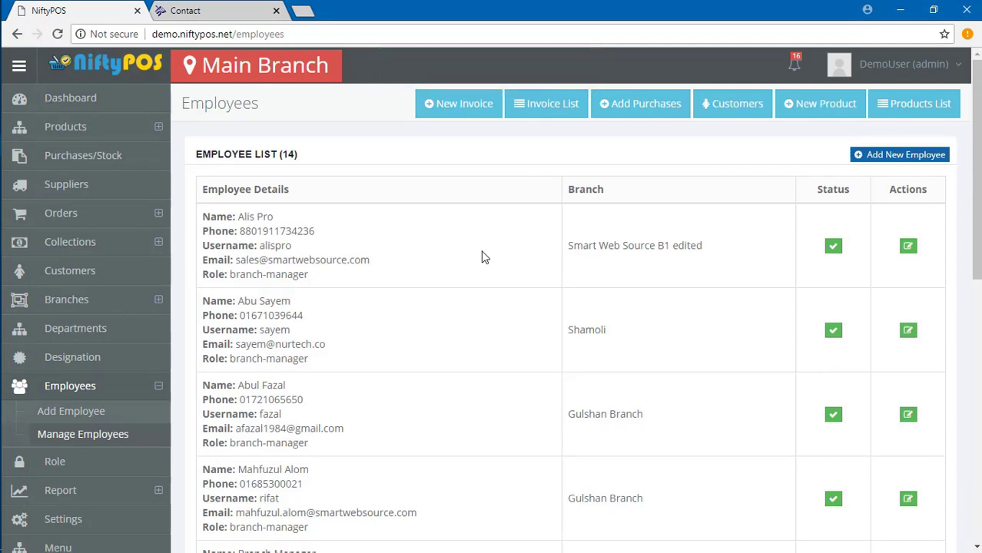
scroll(485, 258, "down", 3)
Create a new role named product-manager.
left_click(69, 197)
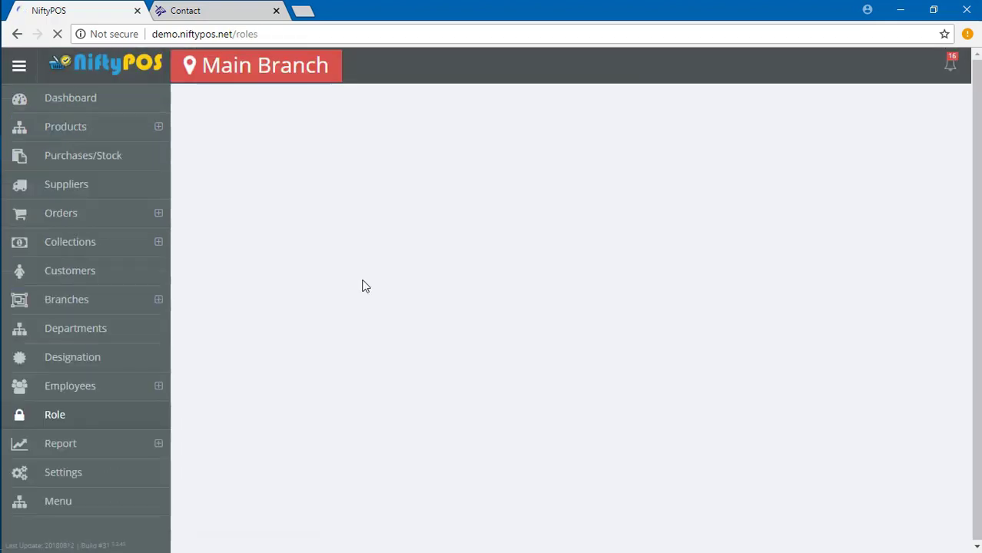
left_click(911, 154)
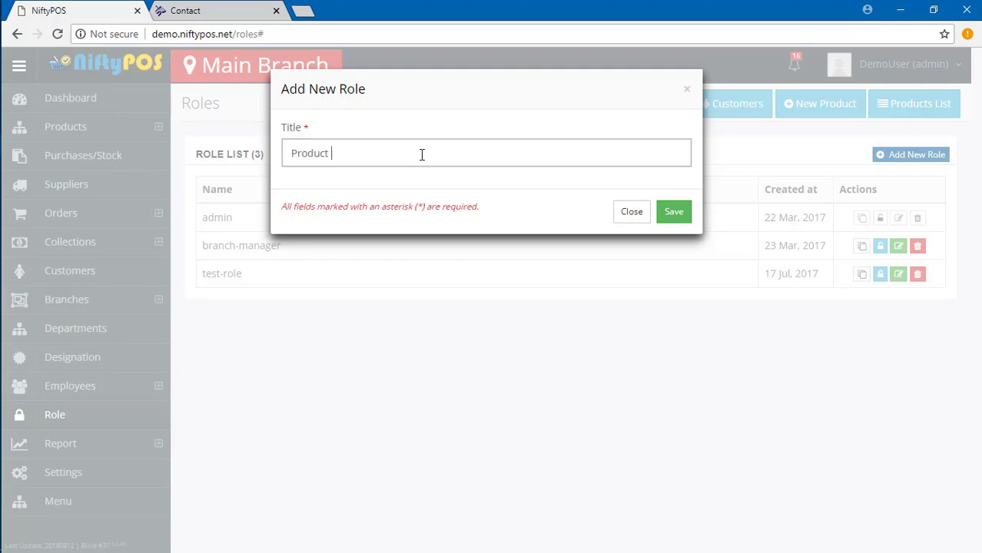
type("manager")
left_click(676, 218)
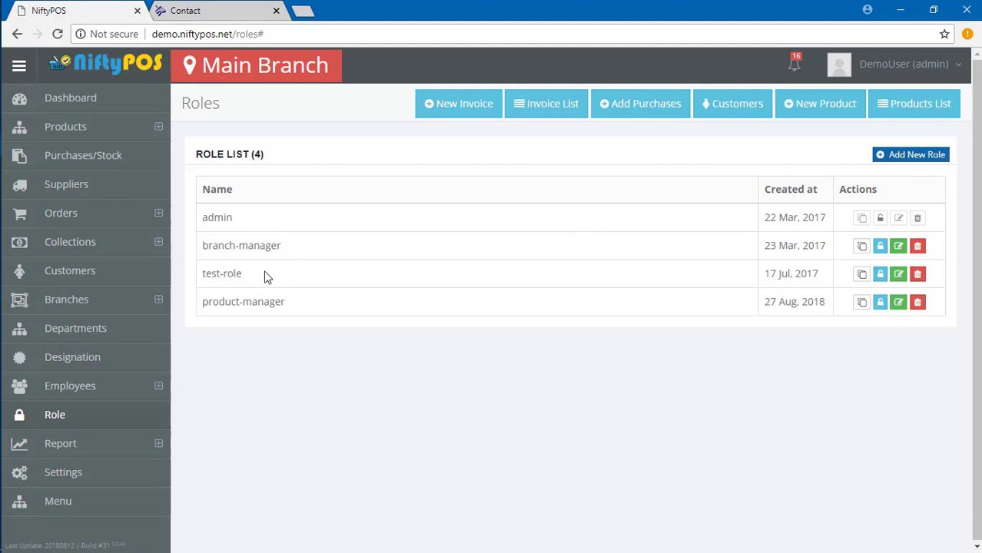
Rename the product-manager role to product-manager-edited.
left_click(898, 303)
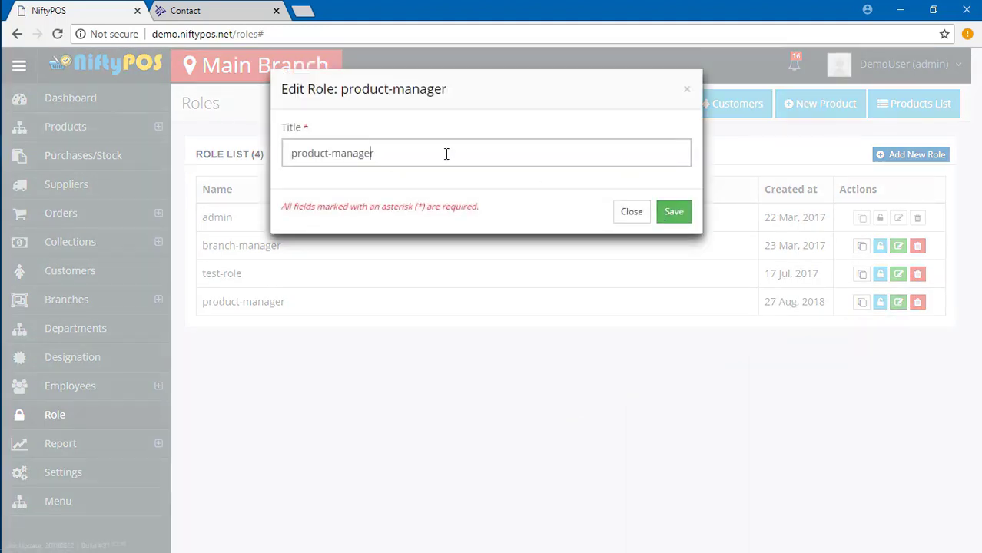
type("edited.")
key("BackSpace")
left_click(677, 215)
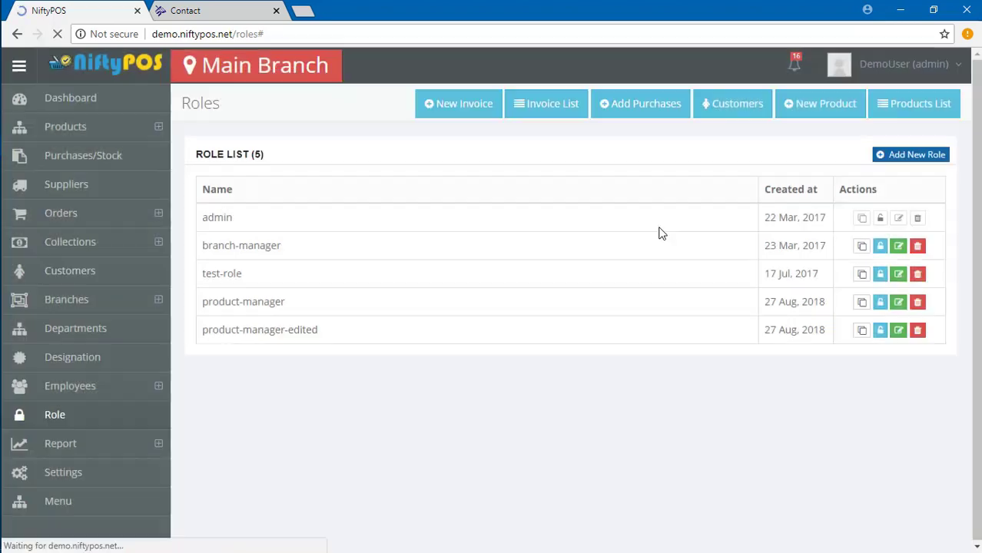
left_click(899, 331)
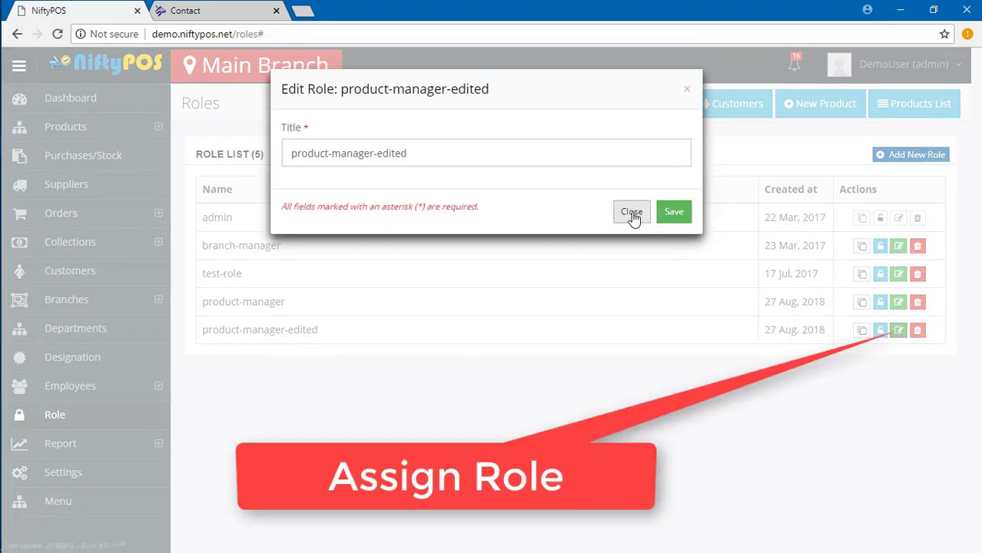
left_click(631, 214)
Grant product-manager-edited the Products permission with add-category and manage-category rights.
left_click(880, 333)
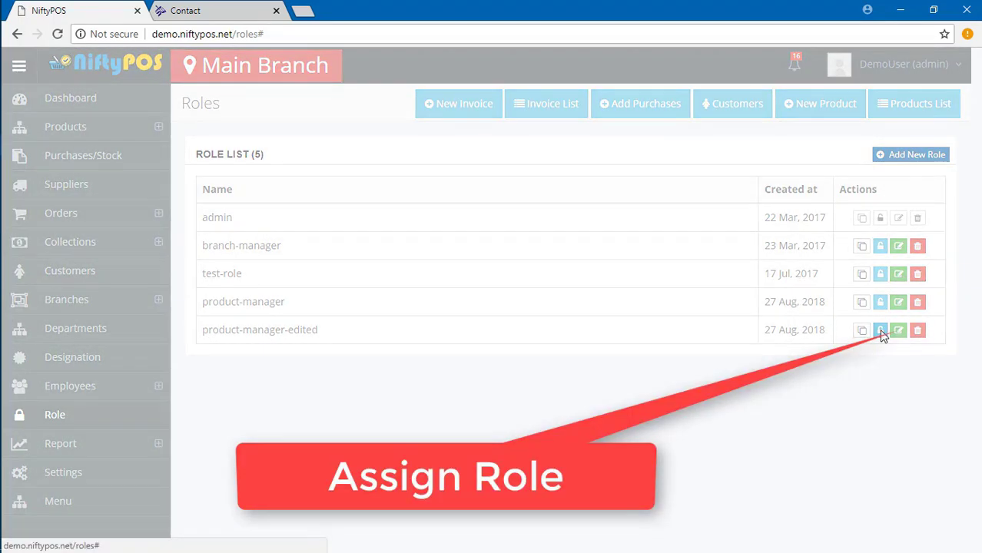
left_click(316, 152)
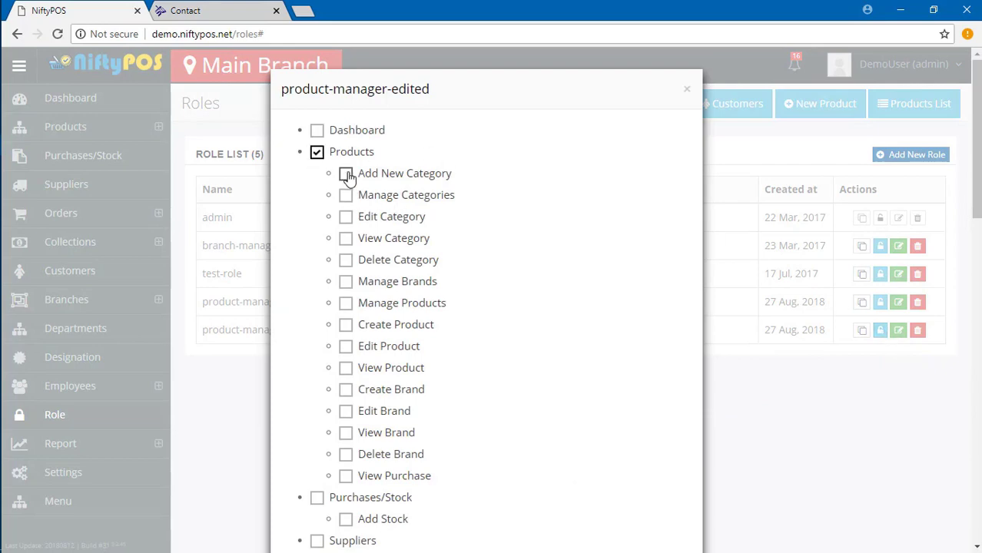
left_click(346, 173)
left_click(346, 195)
scroll(478, 270, "down", 18)
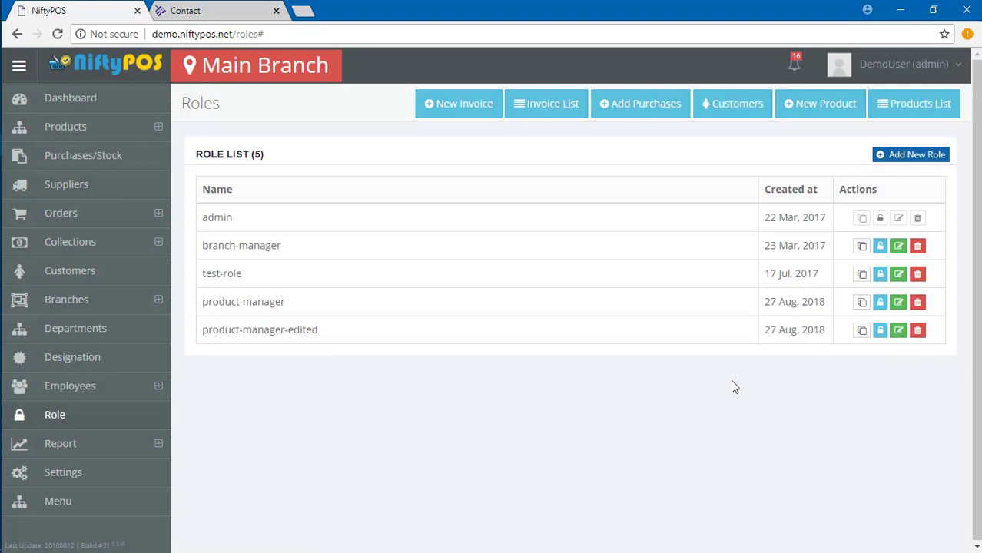
Clone product-manager-edited, then delete the product-manager-edited-copy role.
left_click(864, 332)
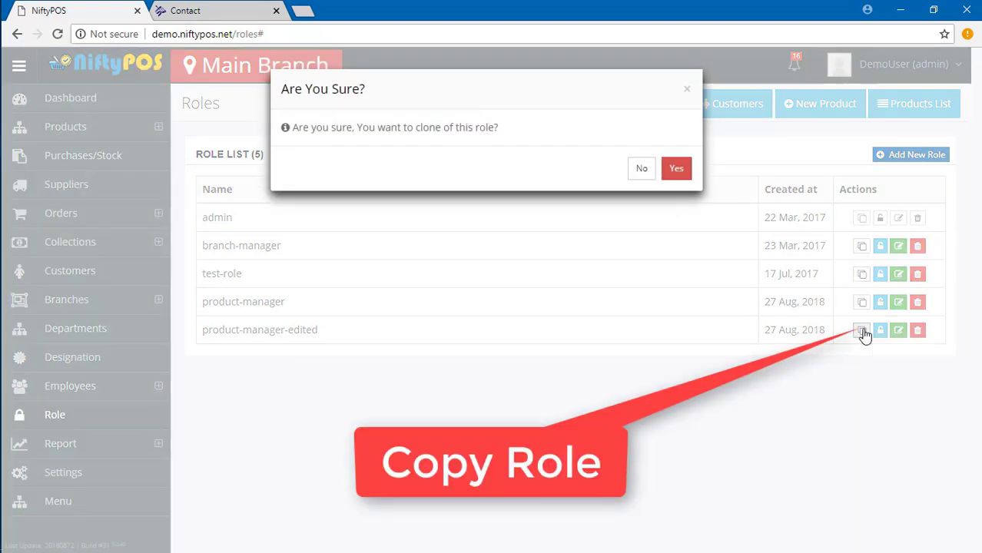
left_click(677, 170)
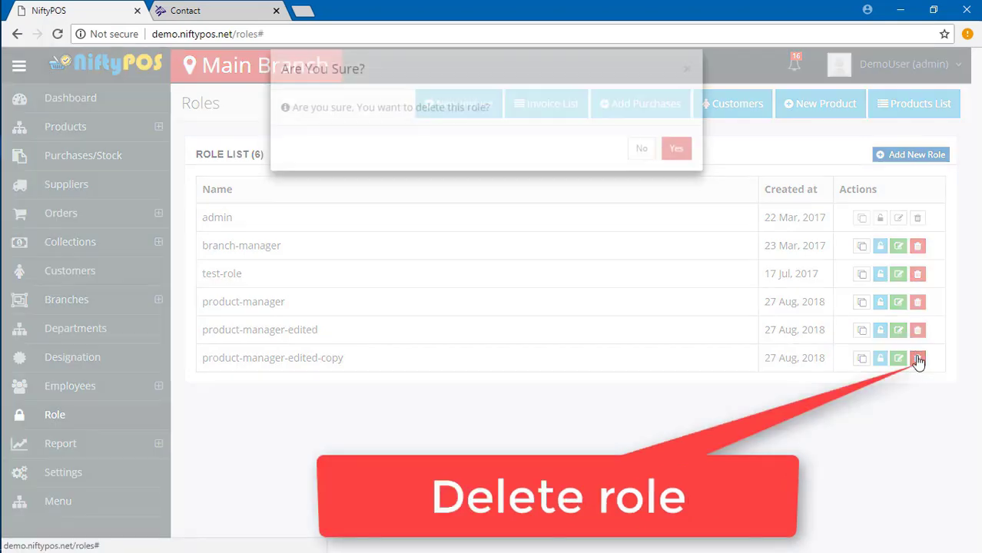
left_click(918, 359)
left_click(678, 172)
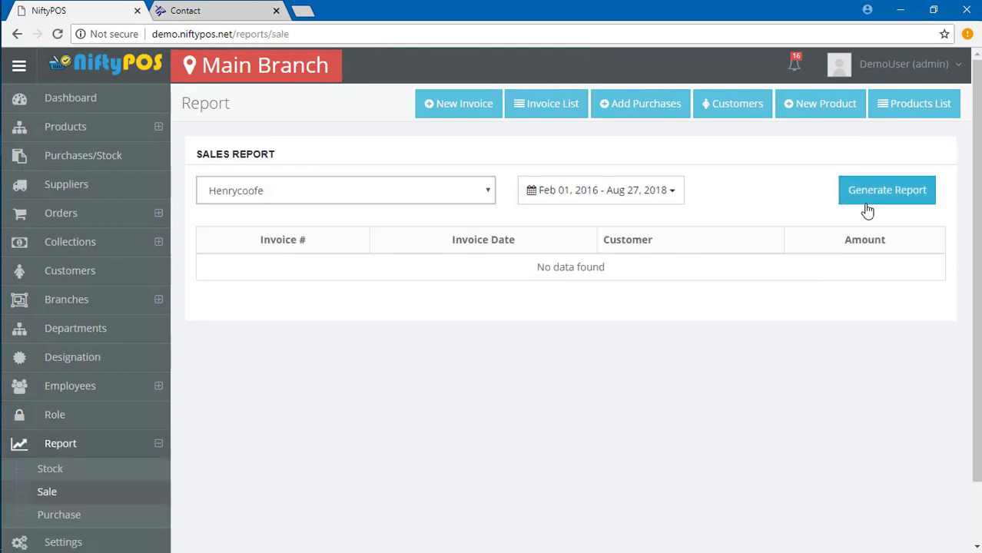
Generate the sales report for Mollbagh Branch.
left_click(871, 194)
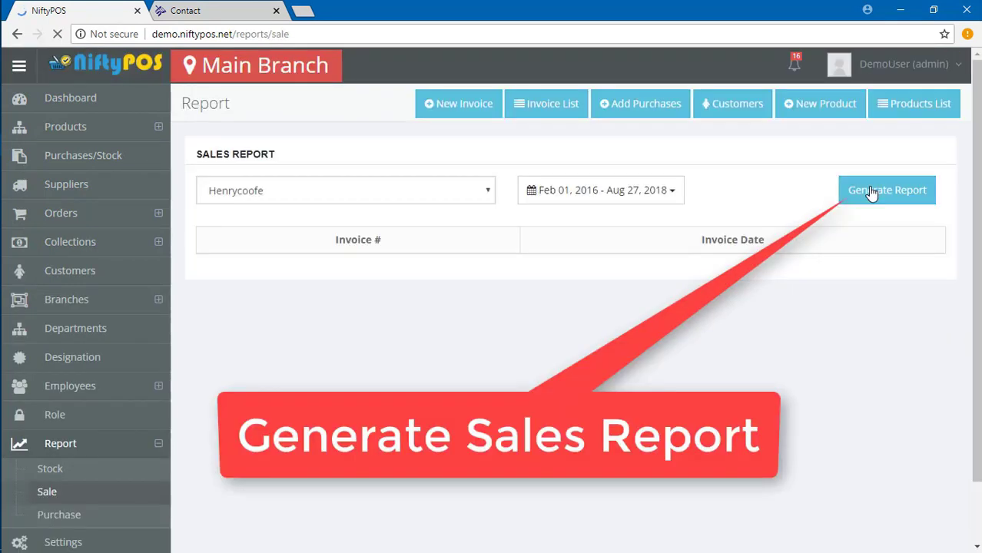
left_click(339, 192)
left_click(333, 228)
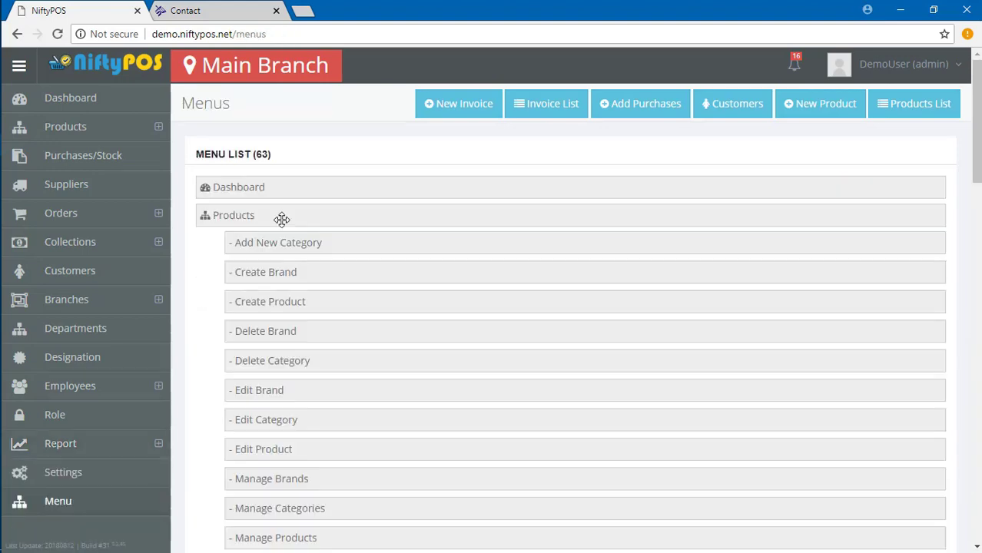
Reorder the menu so the Customers group sits above Branches.
left_click_drag(251, 187, 231, 131)
scroll(441, 302, "down", 10)
left_click_drag(218, 305, 272, 188)
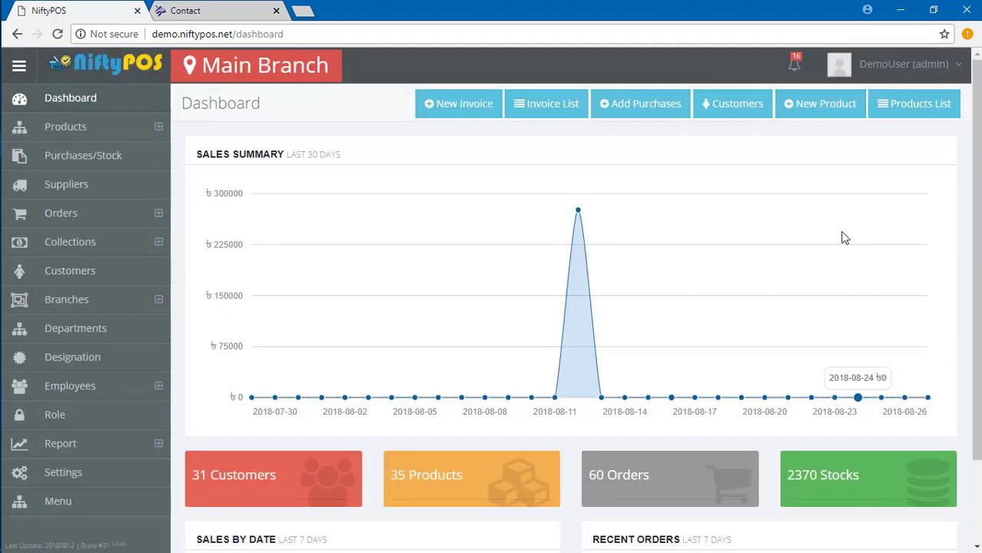
Start a new invoice order billed to a searched customer.
left_click(459, 104)
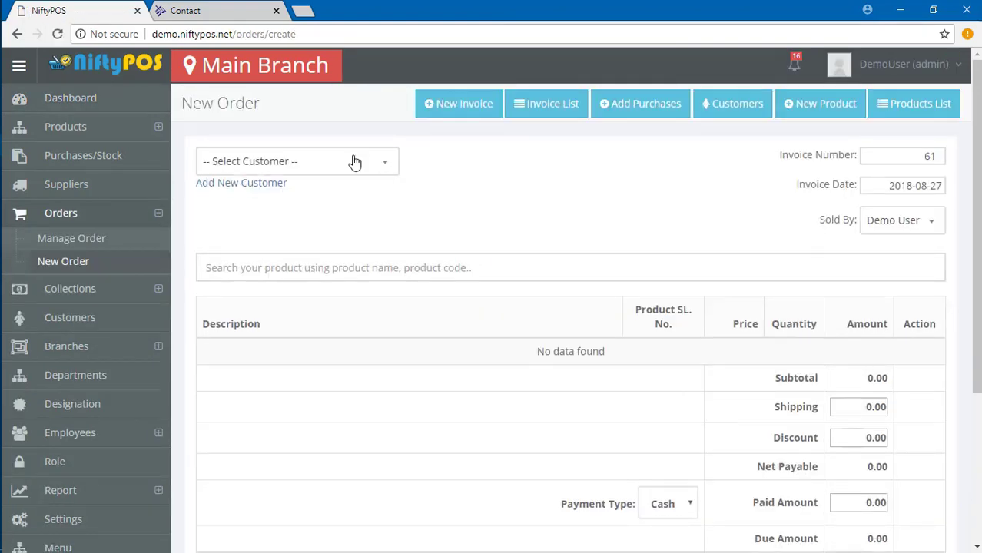
left_click(354, 162)
type("na")
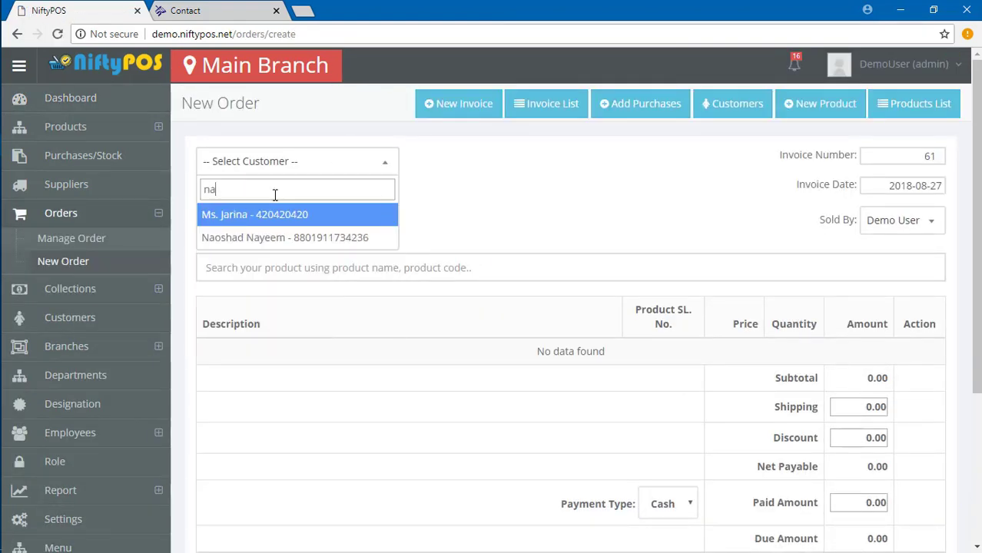
left_click(278, 234)
scroll(710, 354, "down", 1)
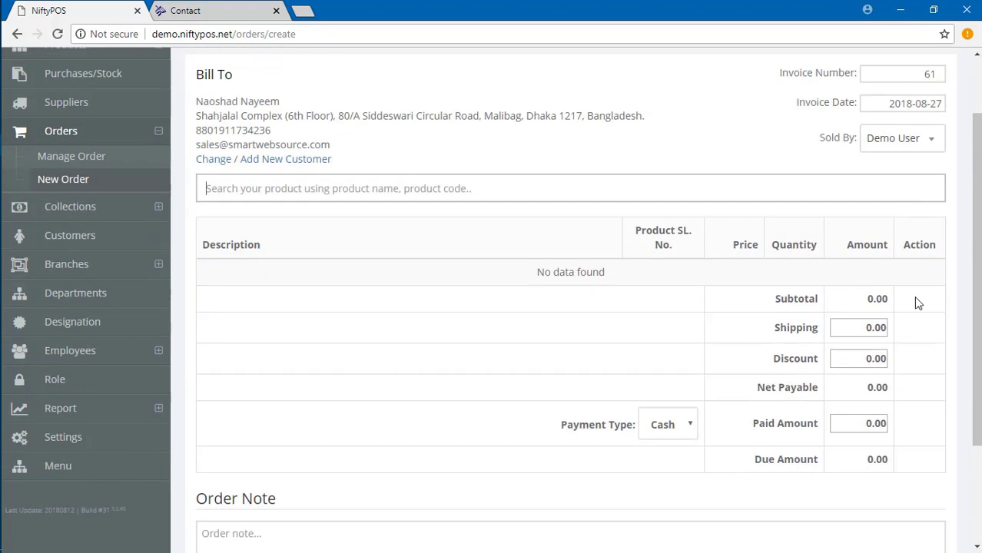
Set the order's shipping amount to 433.
left_click(872, 326)
left_click_drag(856, 326, 888, 328)
type("433")
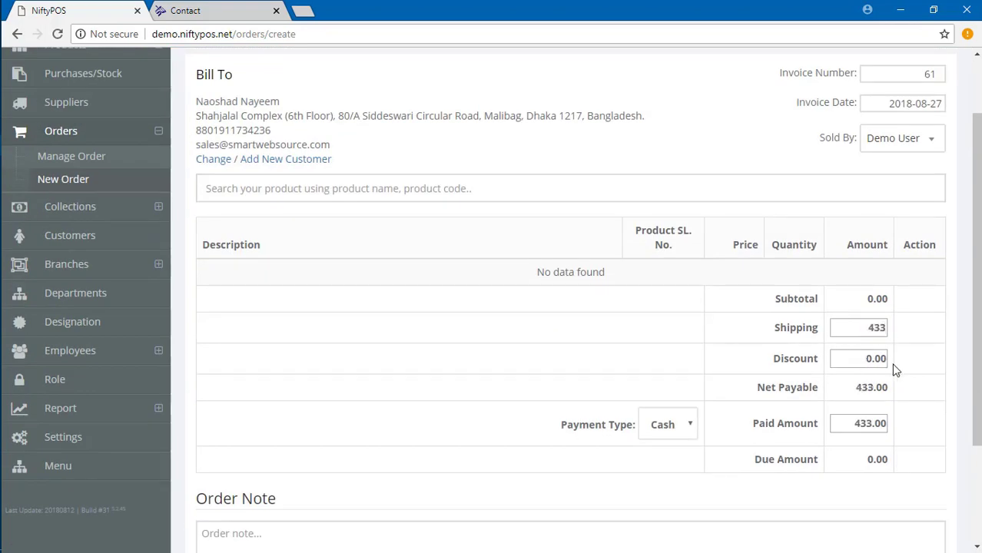
left_click_drag(869, 467, 904, 459)
scroll(654, 340, "up", 2)
scroll(692, 431, "down", 3)
Try Save & Add New twice, dismissing the minimum-product warning each time.
left_click(755, 491)
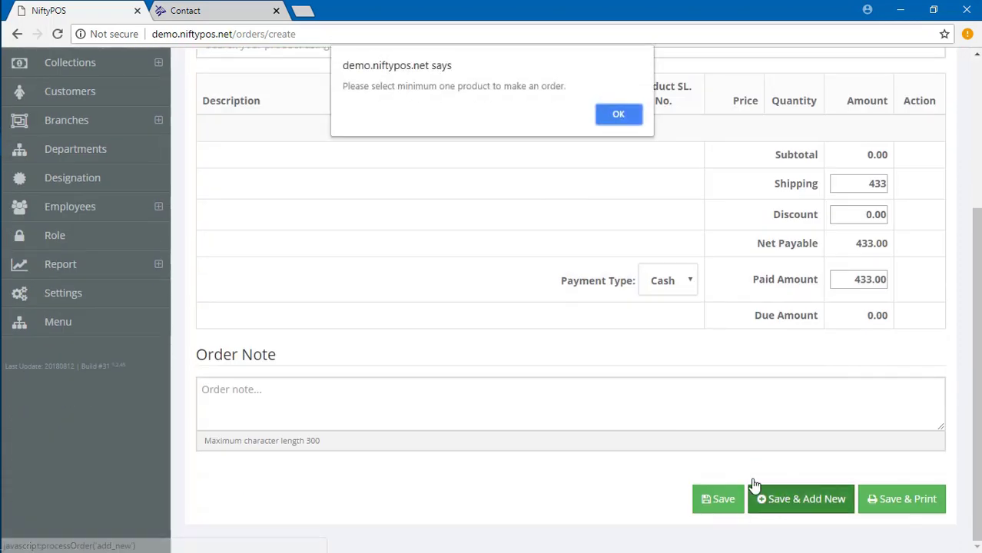
left_click(608, 113)
left_click(399, 400)
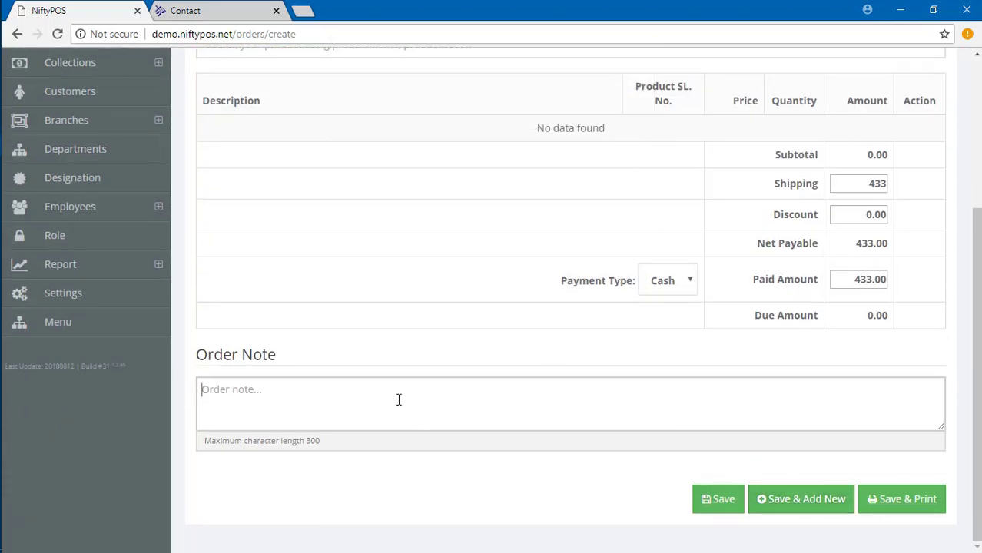
left_click(801, 499)
left_click(622, 112)
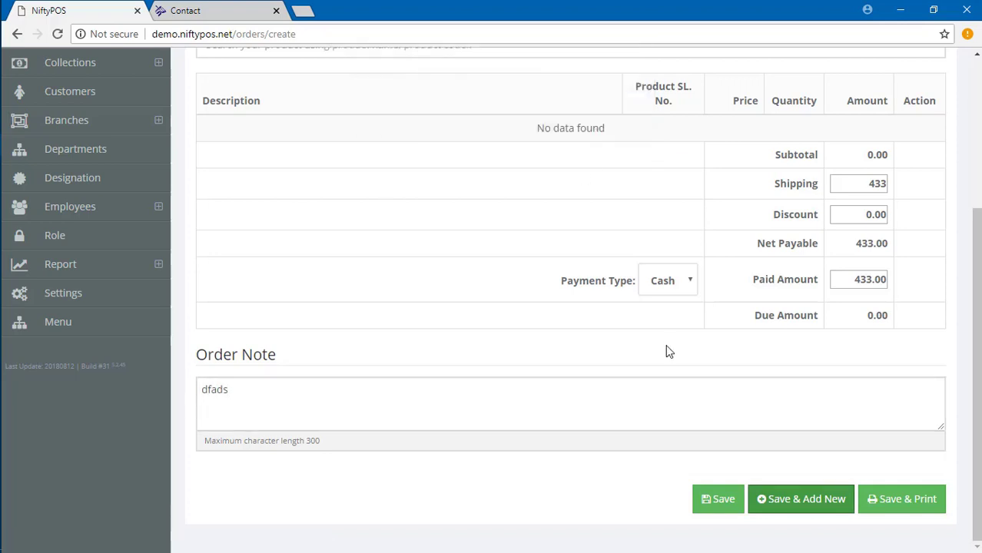
scroll(769, 307, "up", 3)
Keep Demo User as the seller, then go to the invoice list.
left_click(919, 221)
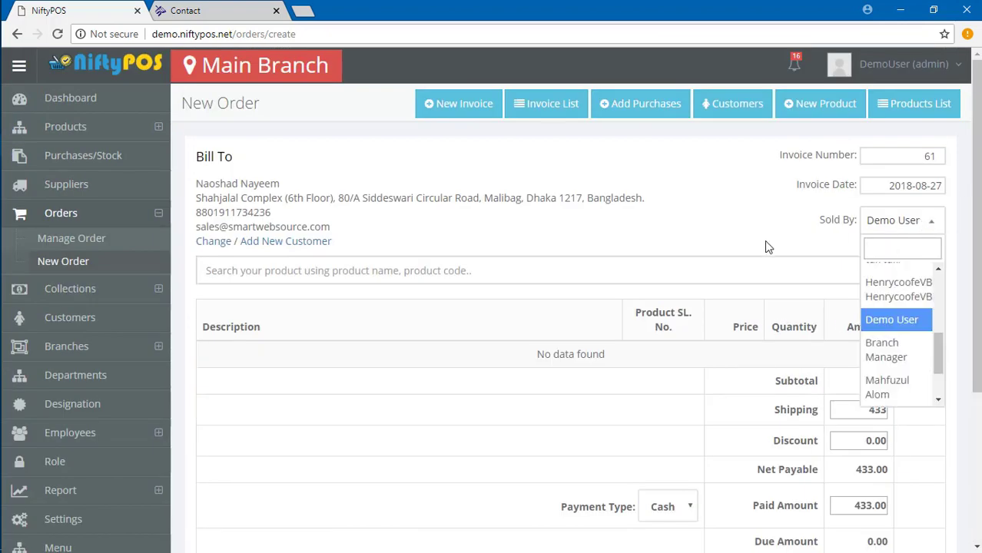
left_click(867, 328)
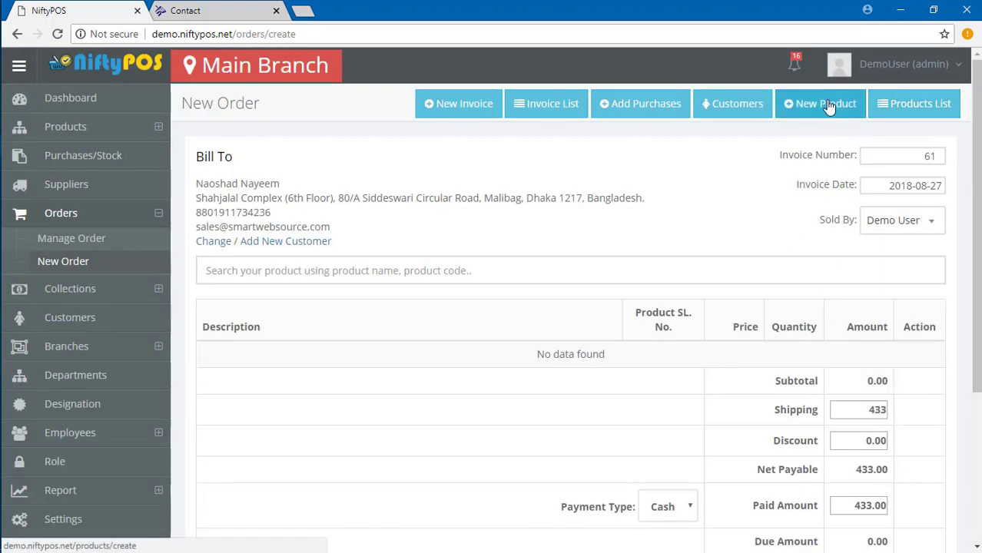
scroll(583, 257, "down", 3)
scroll(573, 154, "up", 3)
left_click(555, 104)
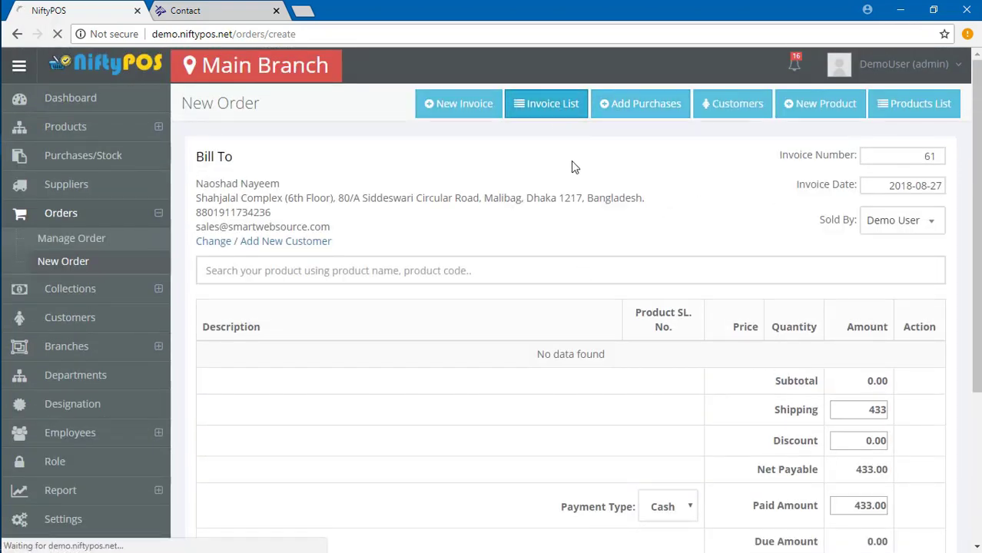
Start a stock purchase from supplier Smart Web Source.
left_click(638, 104)
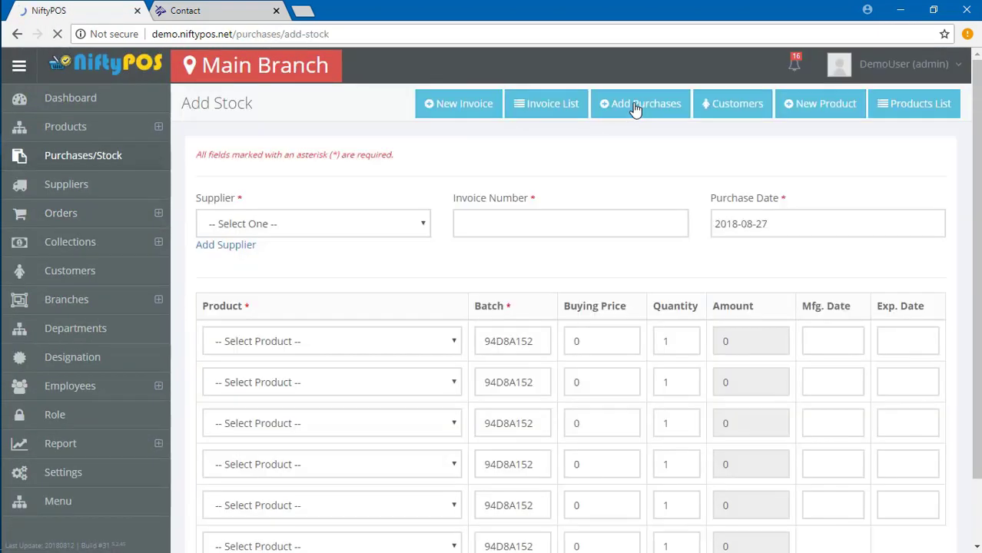
left_click(726, 103)
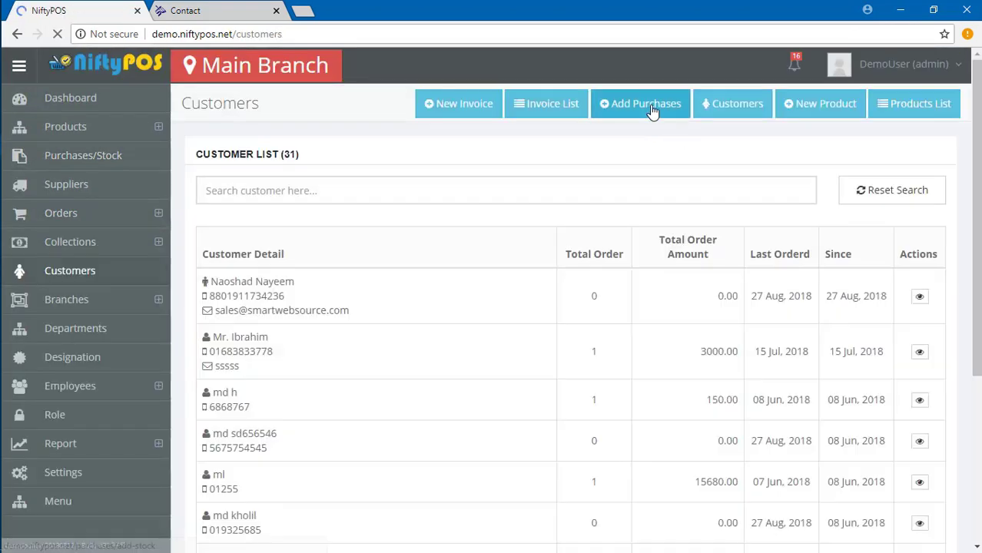
left_click(644, 104)
left_click(299, 223)
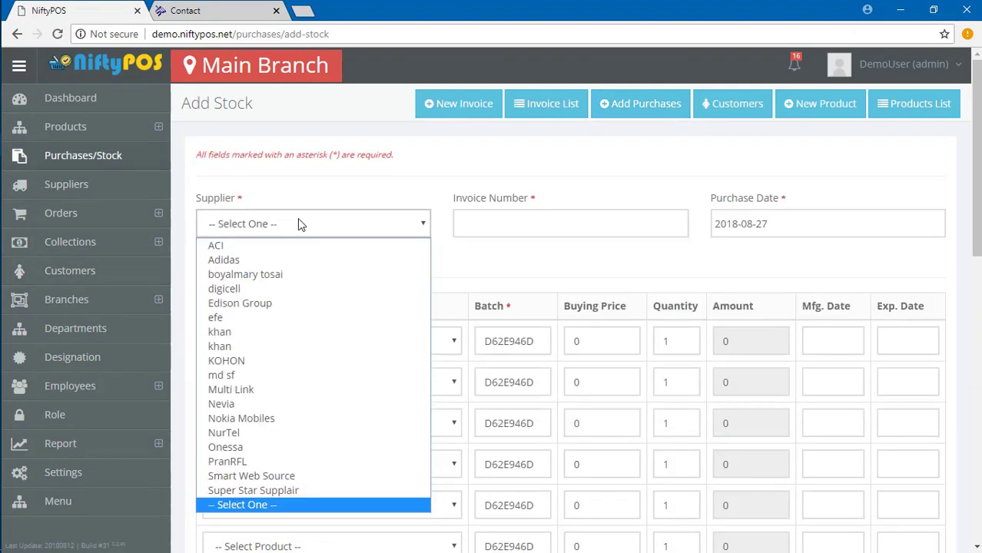
key("n")
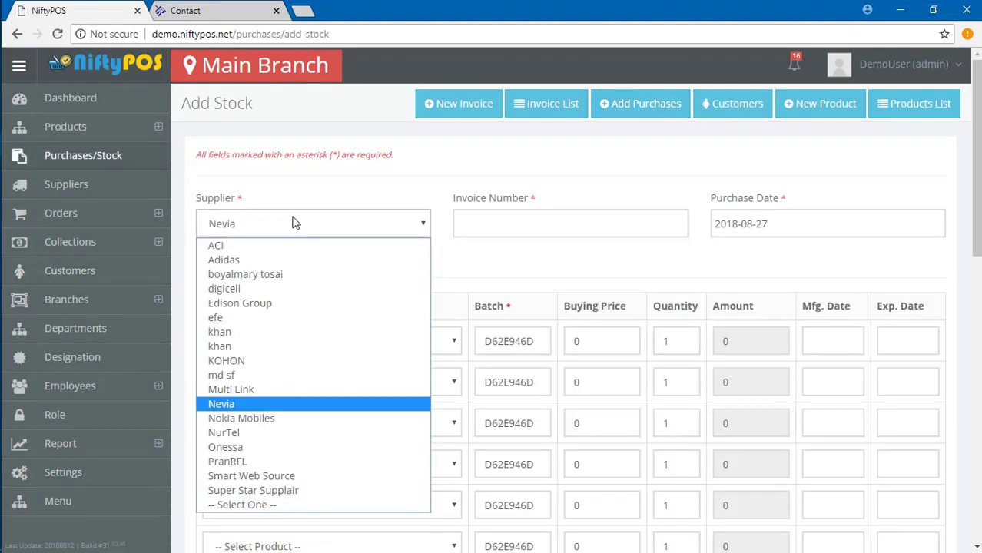
left_click(280, 478)
Set the purchase date to 2018-08-28.
left_click(512, 229)
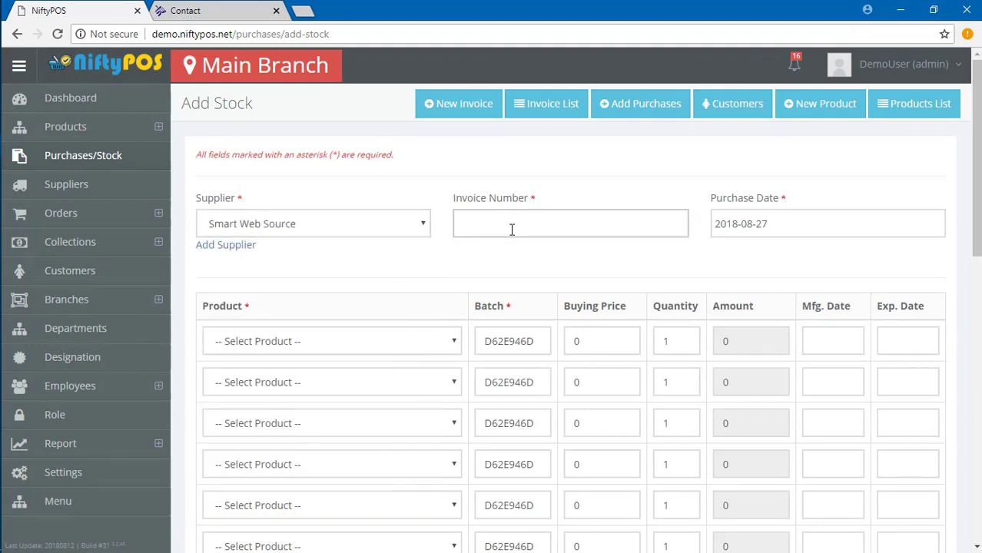
left_click(800, 225)
left_click(768, 384)
scroll(492, 346, "down", 5)
scroll(276, 361, "up", 5)
Add symphony at buying price 15000 with manufacturing date 2017-02-26.
left_click(276, 345)
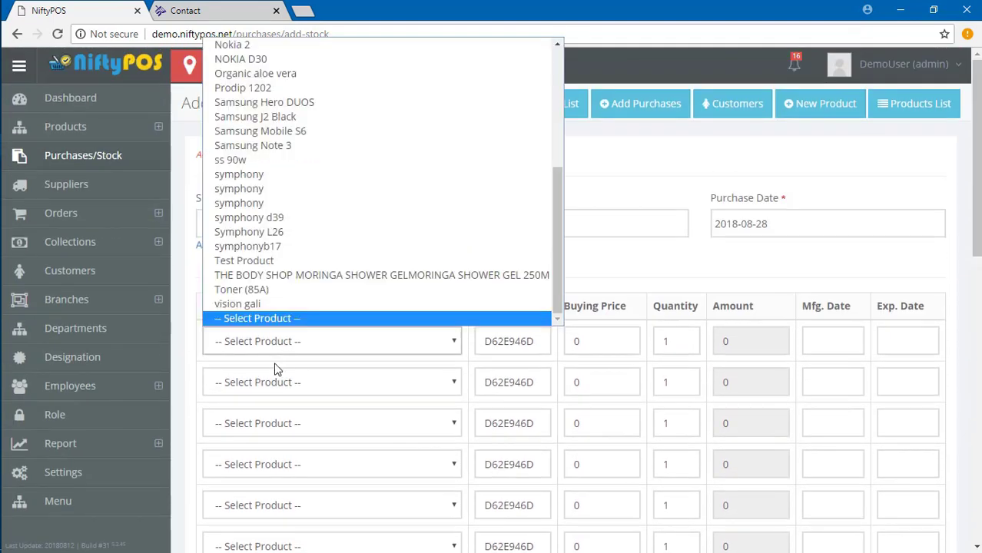
left_click(246, 188)
left_click(591, 341)
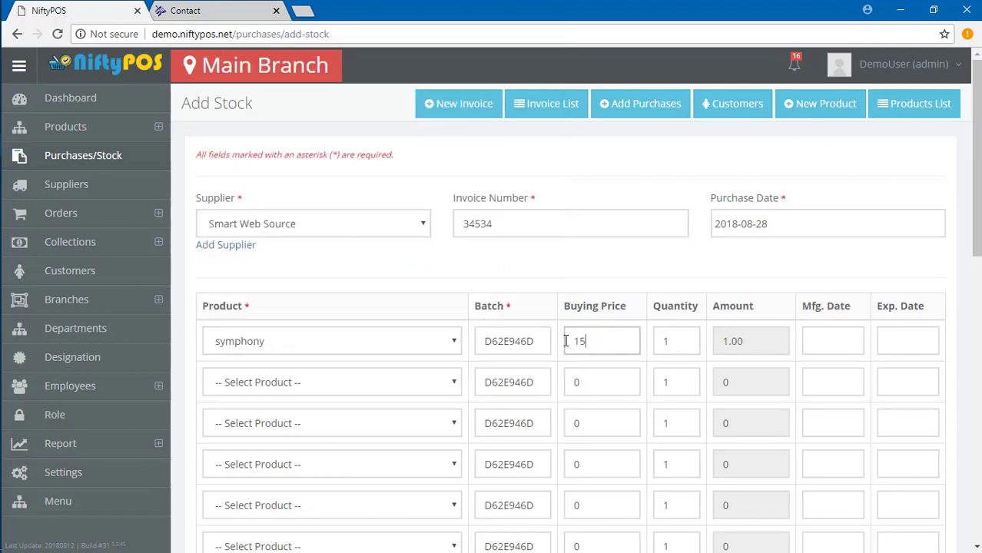
left_click(855, 339)
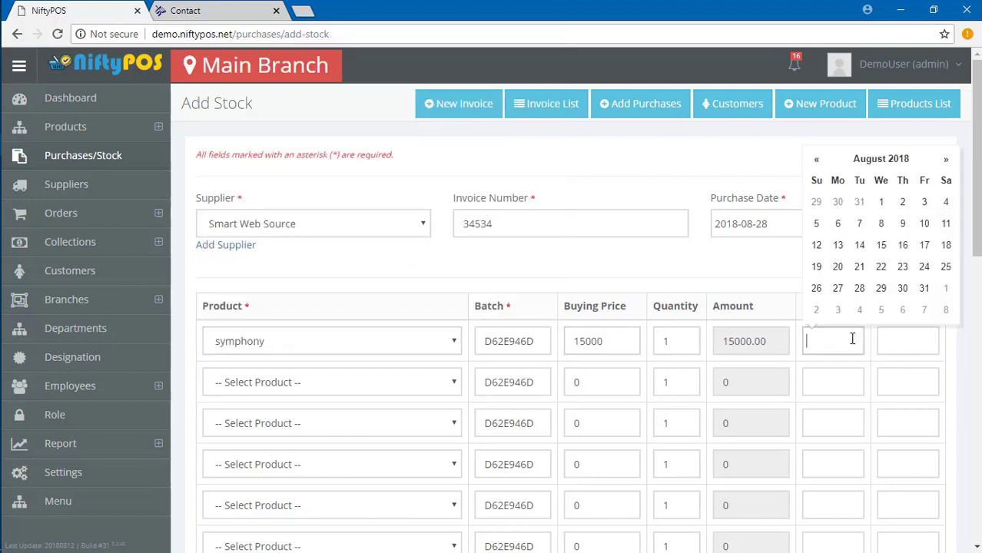
left_click(838, 245)
left_click(816, 159)
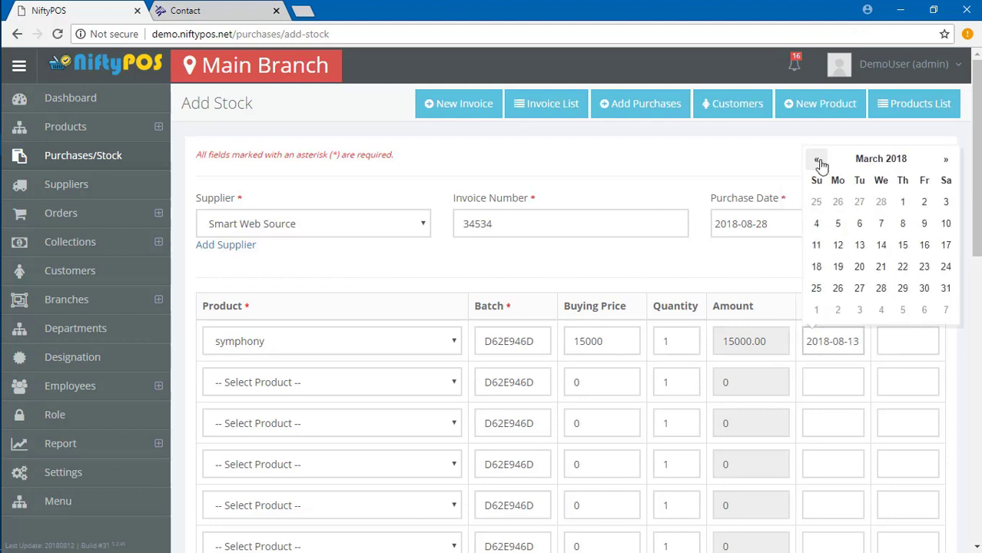
left_click(816, 159)
left_click(817, 159)
left_click(817, 202)
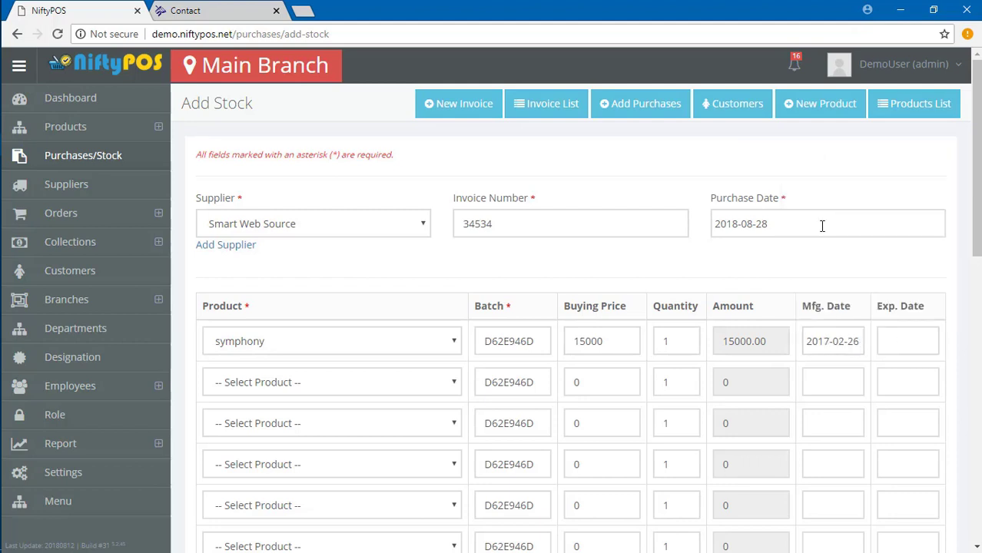
Pick the expiry date and submit the stock purchase.
left_click(906, 342)
left_click(903, 266)
scroll(558, 435, "down", 10)
key("Return")
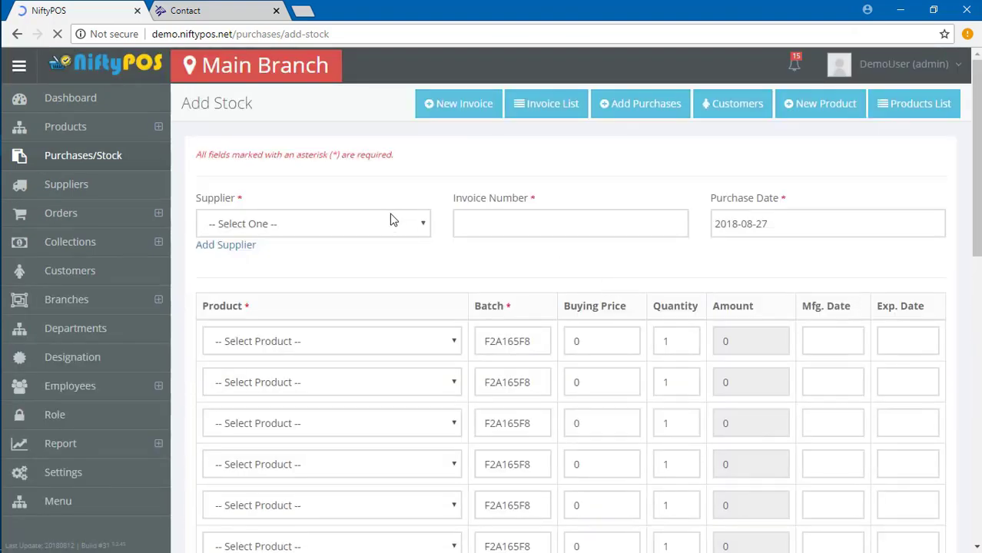
left_click(723, 107)
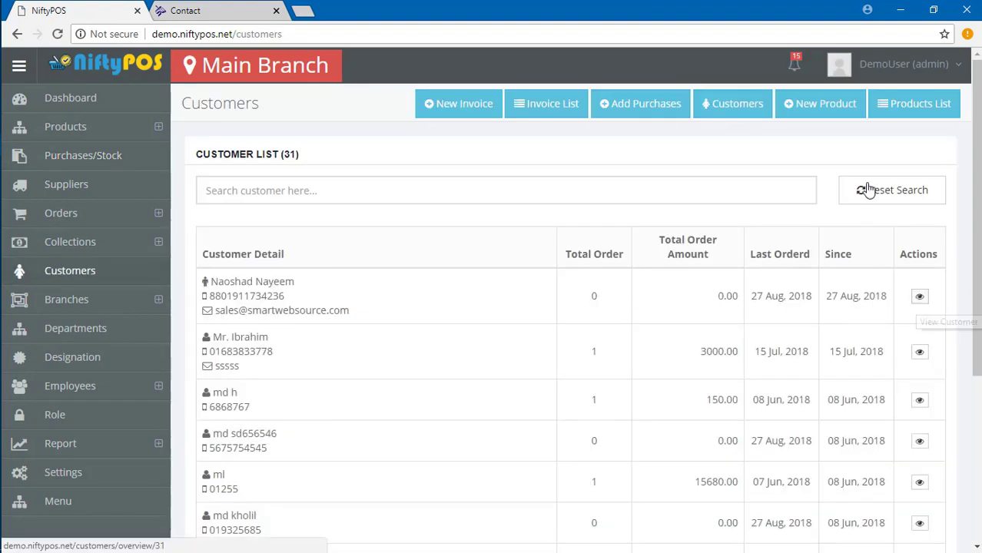
Browse the Customers and Products List, then collapse and re-expand the sidebar.
left_click(920, 115)
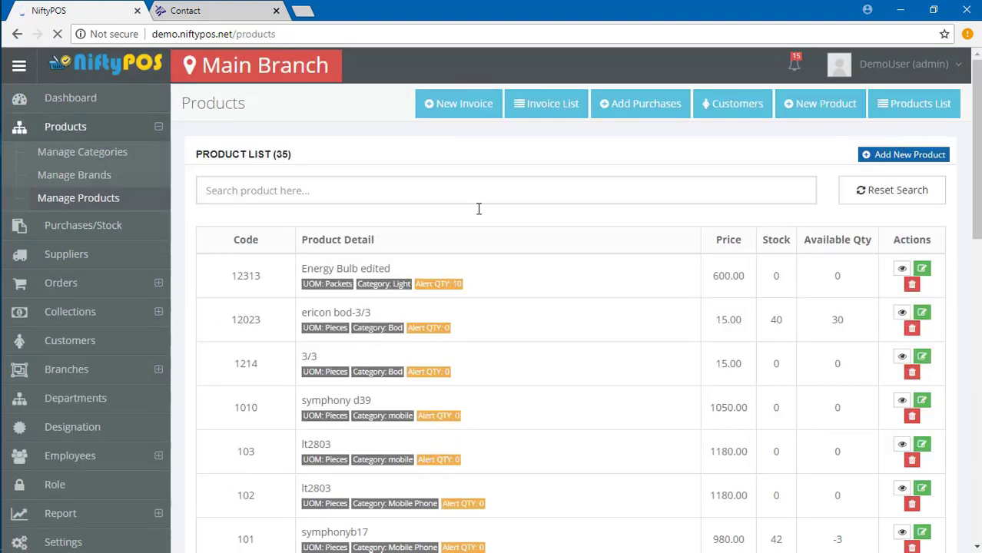
scroll(517, 320, "down", 2)
scroll(331, 340, "up", 2)
left_click(23, 66)
left_click(28, 72)
Resubmit the user's profile unchanged with gender Male, then log out from the account menu.
left_click(904, 65)
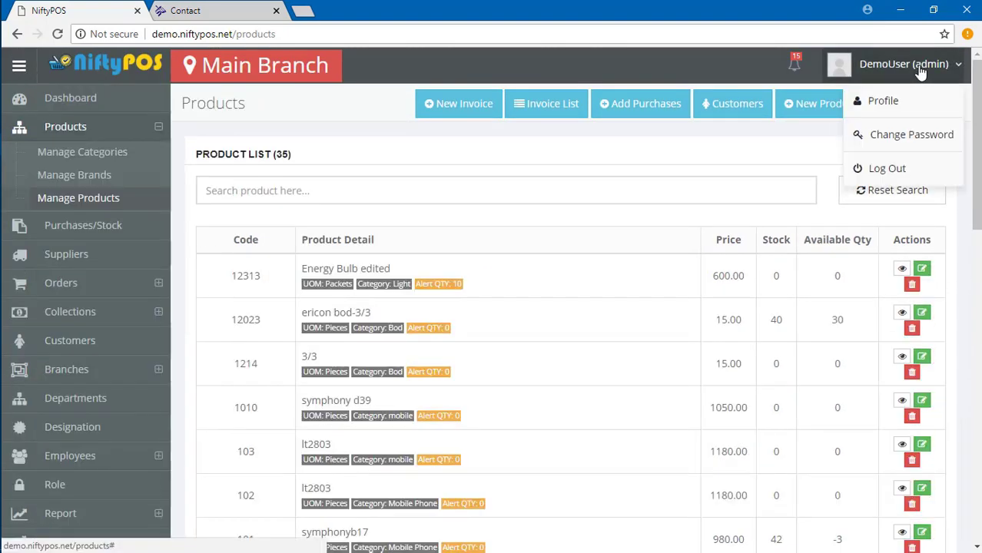
left_click(880, 103)
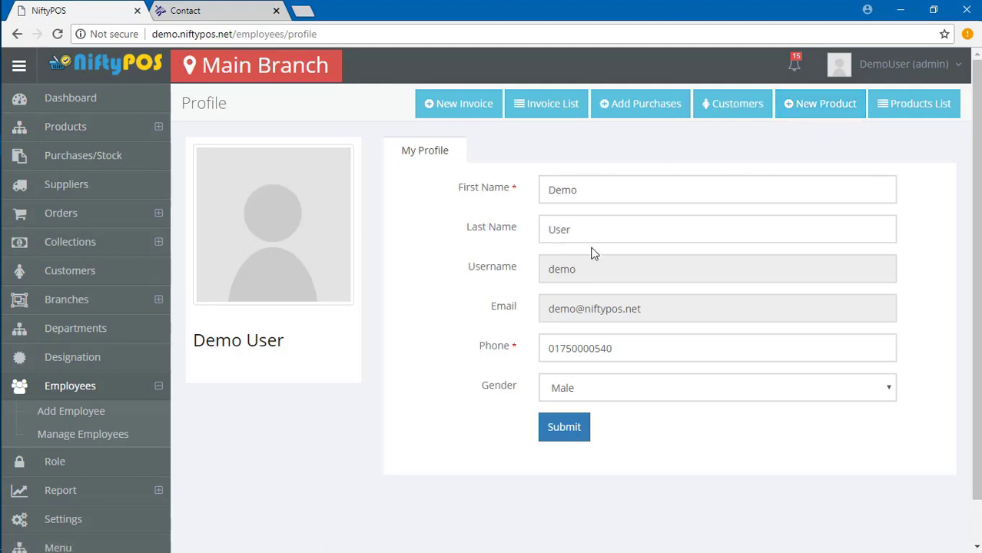
left_click(669, 388)
left_click(565, 408)
left_click(564, 428)
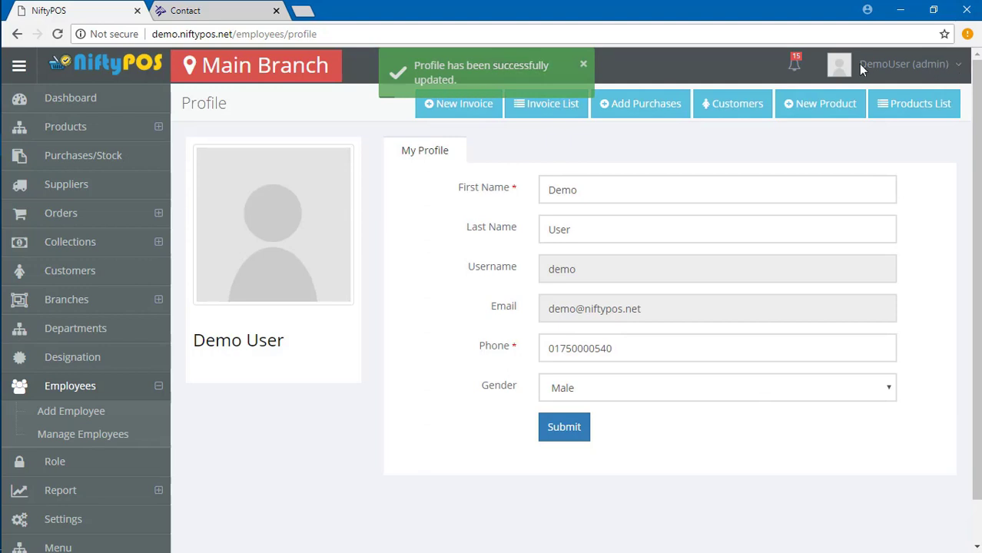
left_click(900, 67)
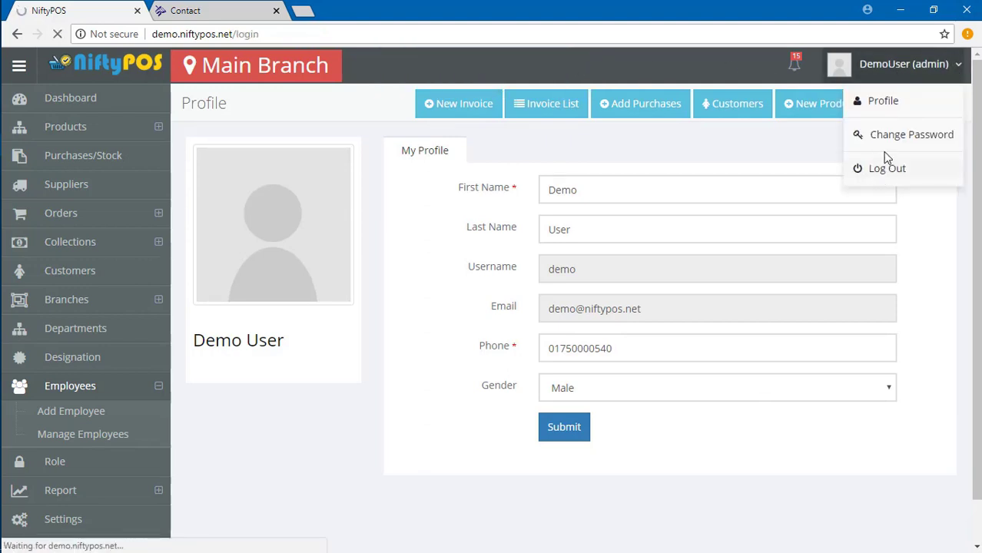